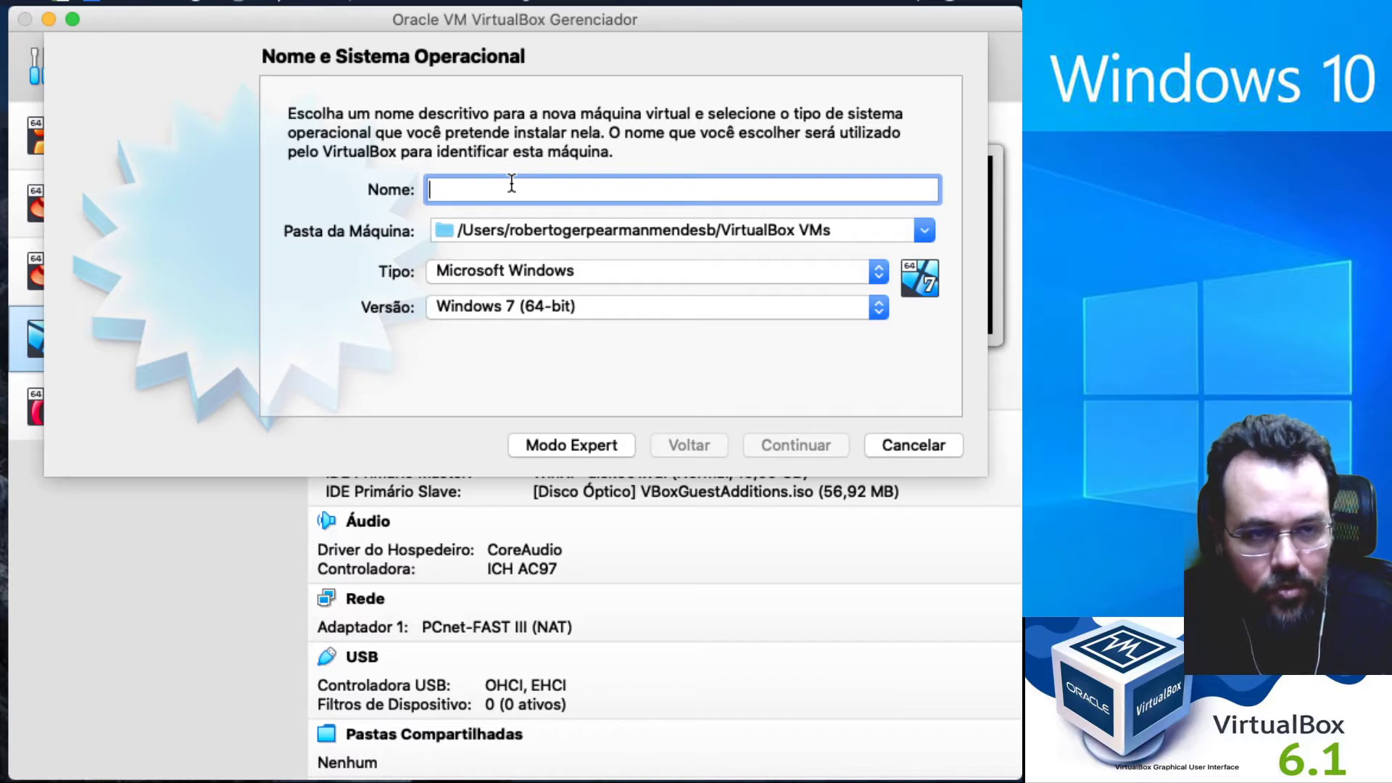
Name the new machine 'win 10' (Windows 10 64-bit) and set its machine folder to Pictures.
{"action": "type", "text": "win"}
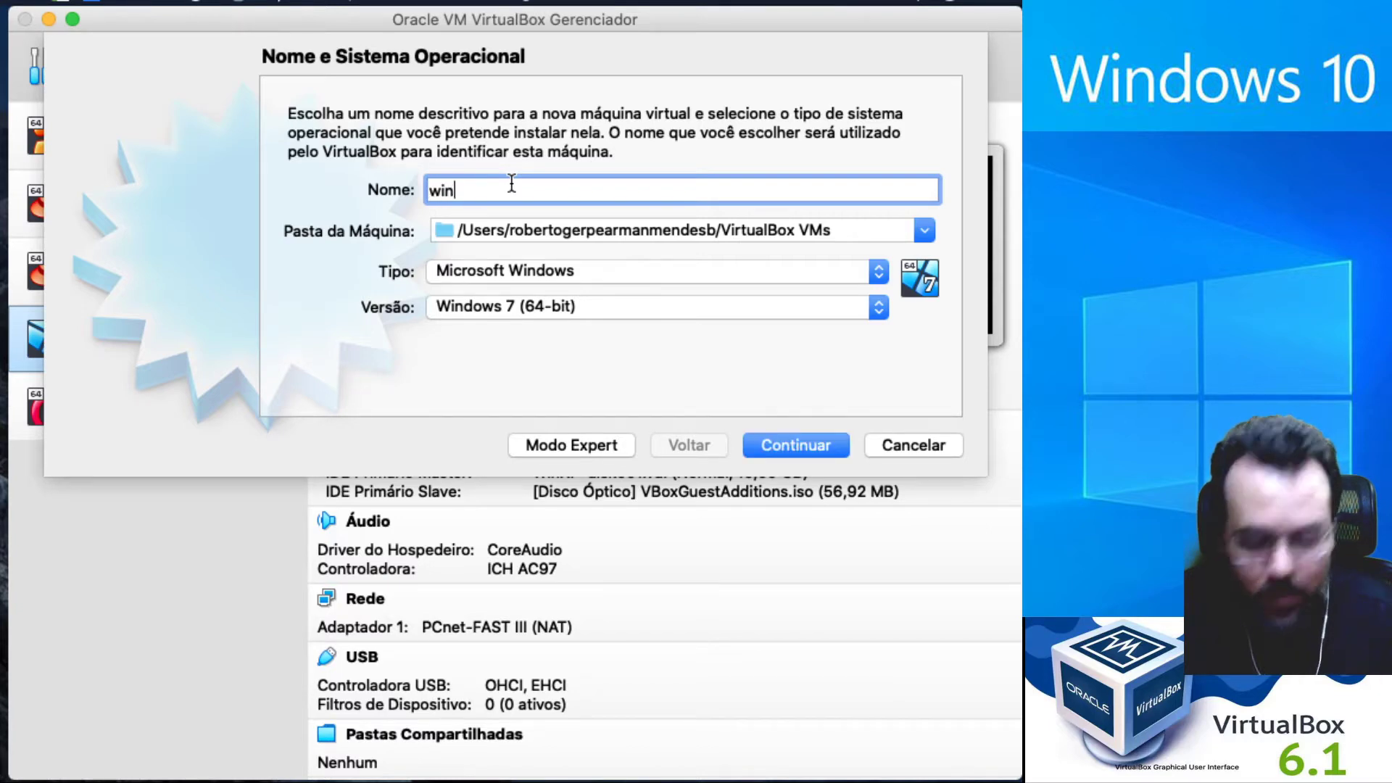
{"action": "type", "text": " 10"}
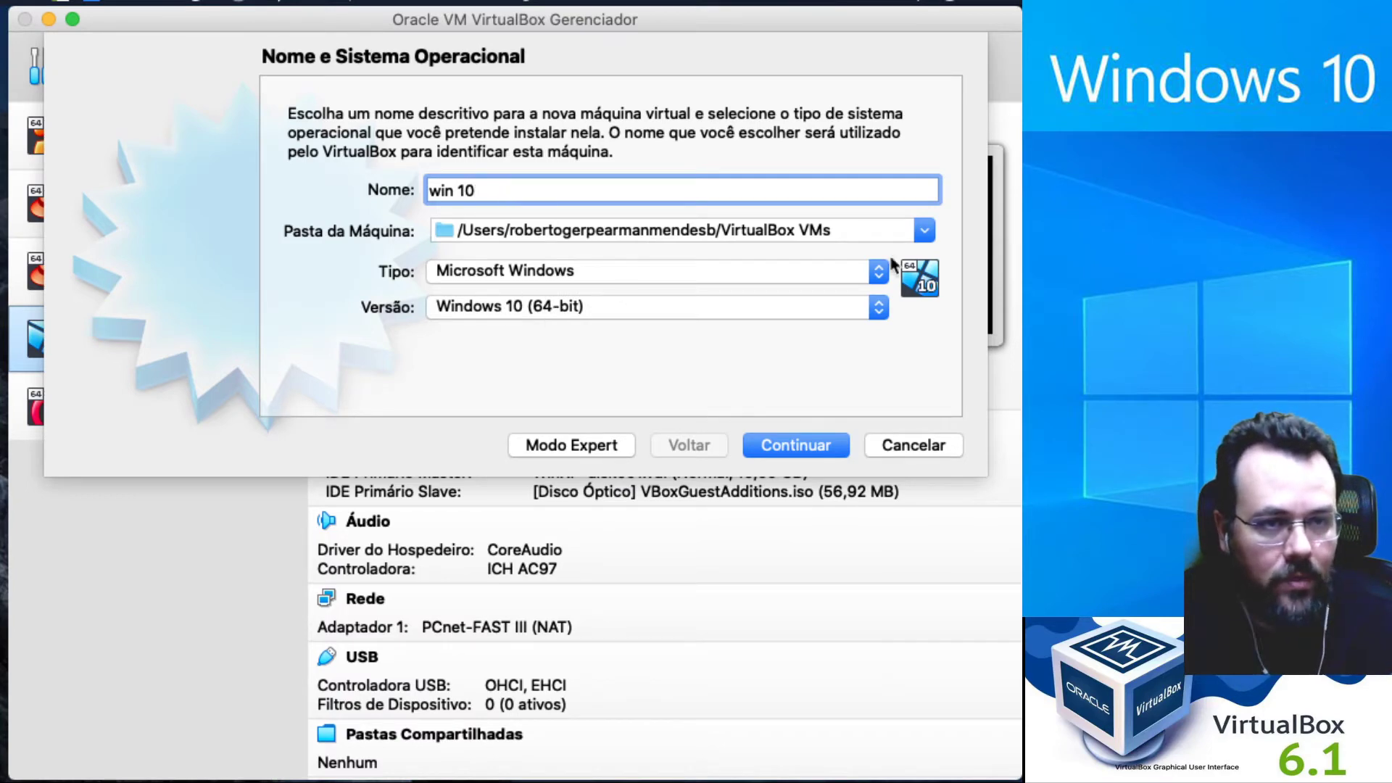
{"action": "left_click", "coordinate": [923, 231]}
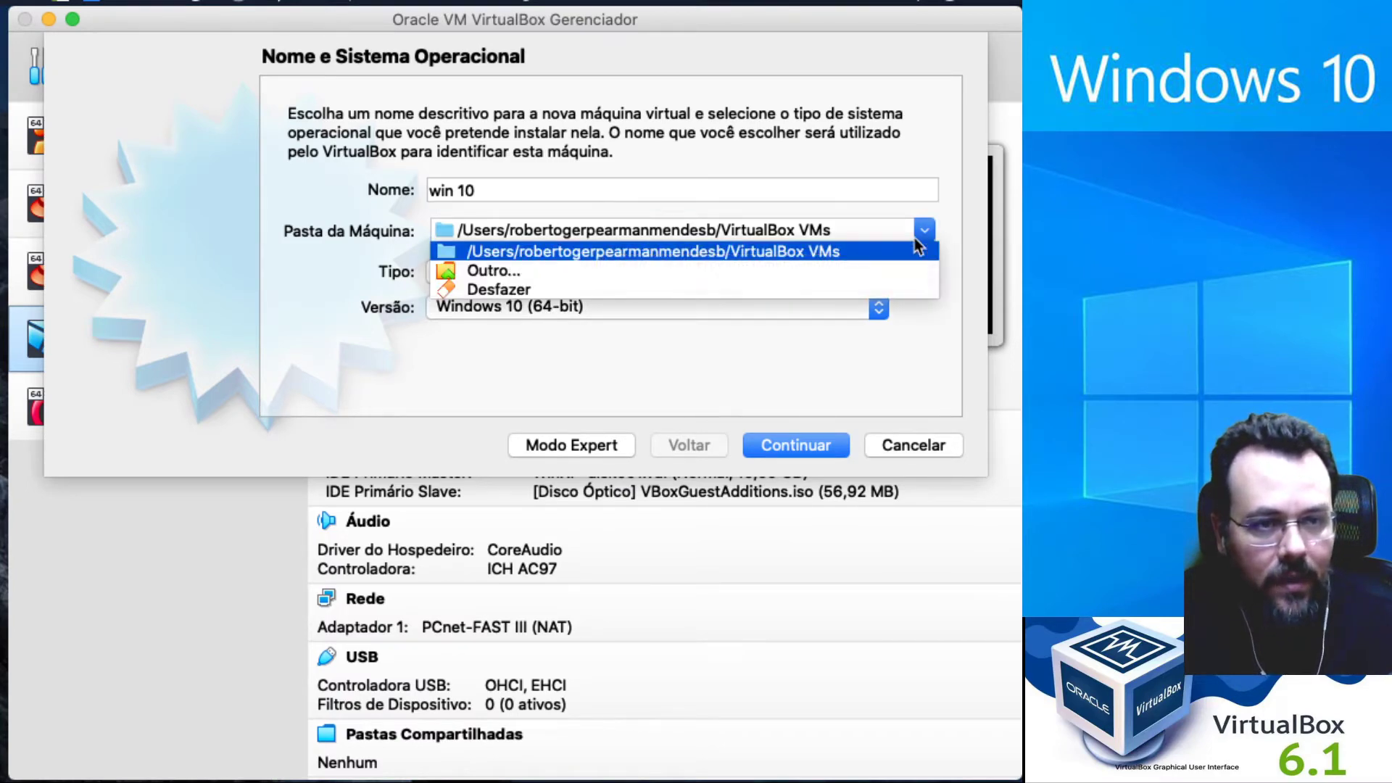
{"action": "left_click", "coordinate": [566, 277]}
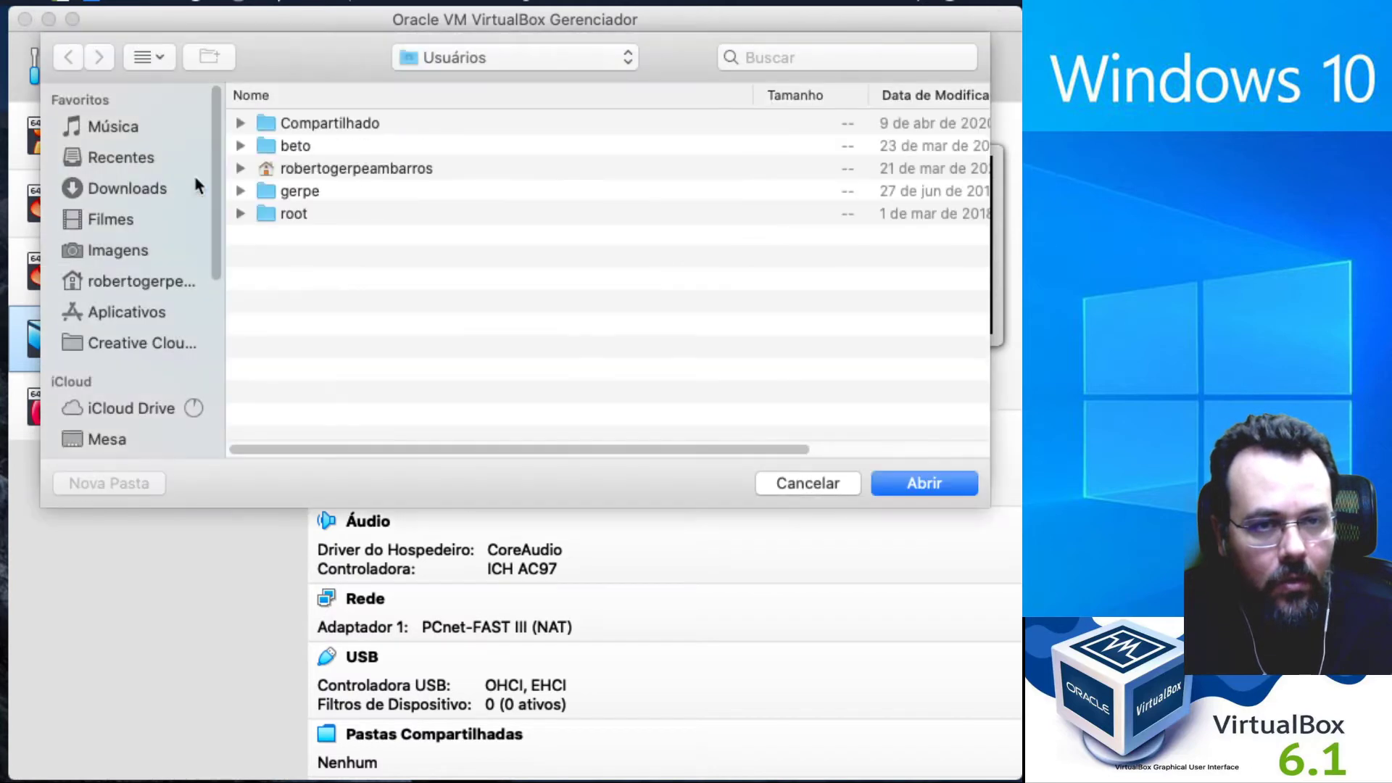
{"action": "left_click", "coordinate": [131, 255]}
{"action": "left_click", "coordinate": [955, 481]}
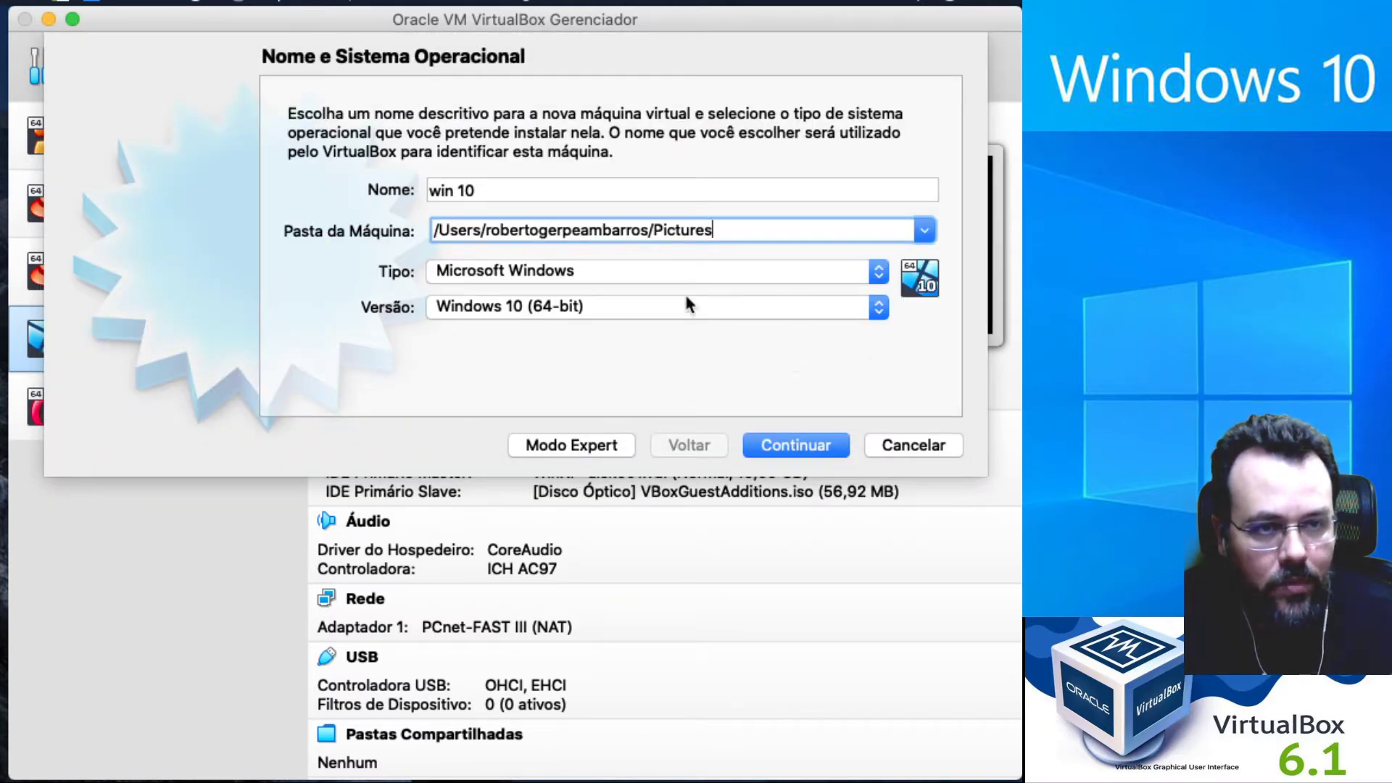
On the memory page, replace the 2048 MB default with 4096 MB of RAM.
{"action": "left_click", "coordinate": [820, 453]}
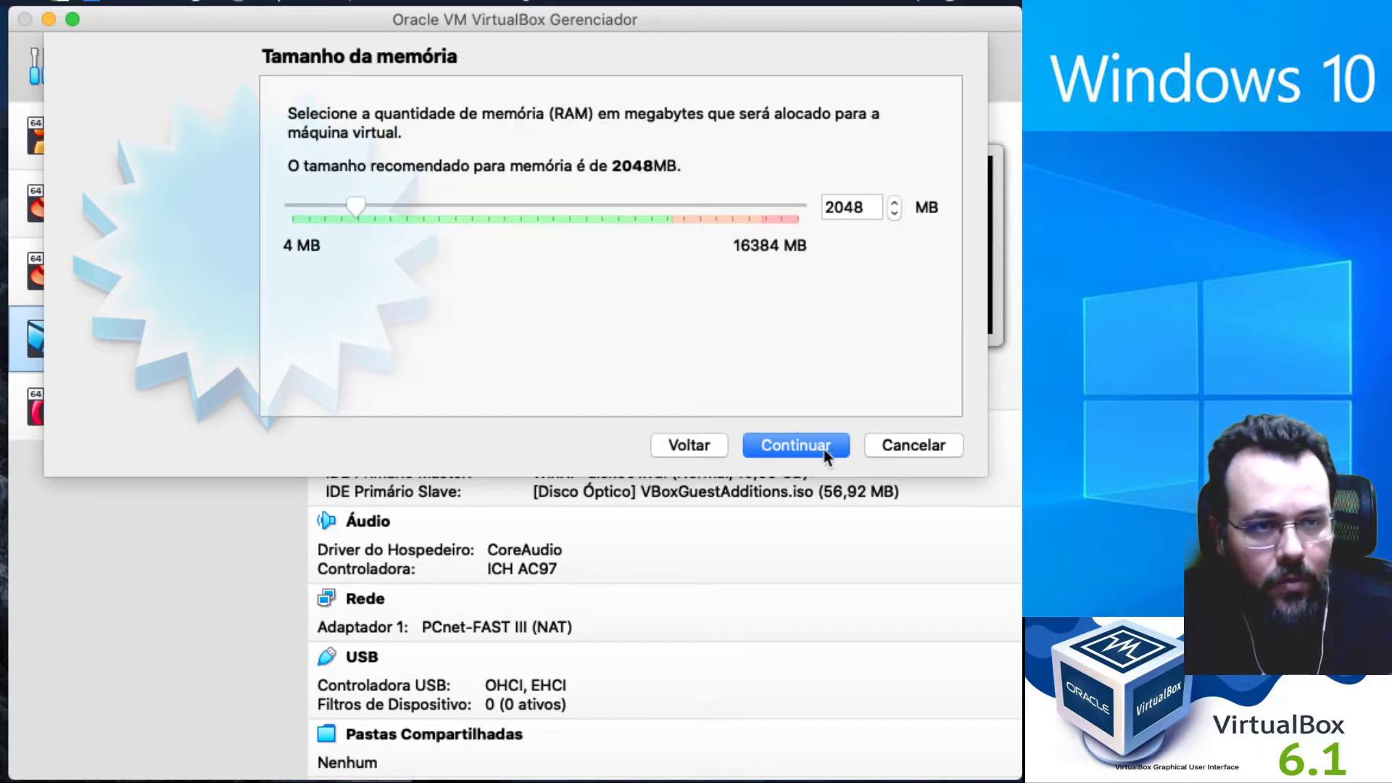
{"action": "double_click", "coordinate": [869, 210]}
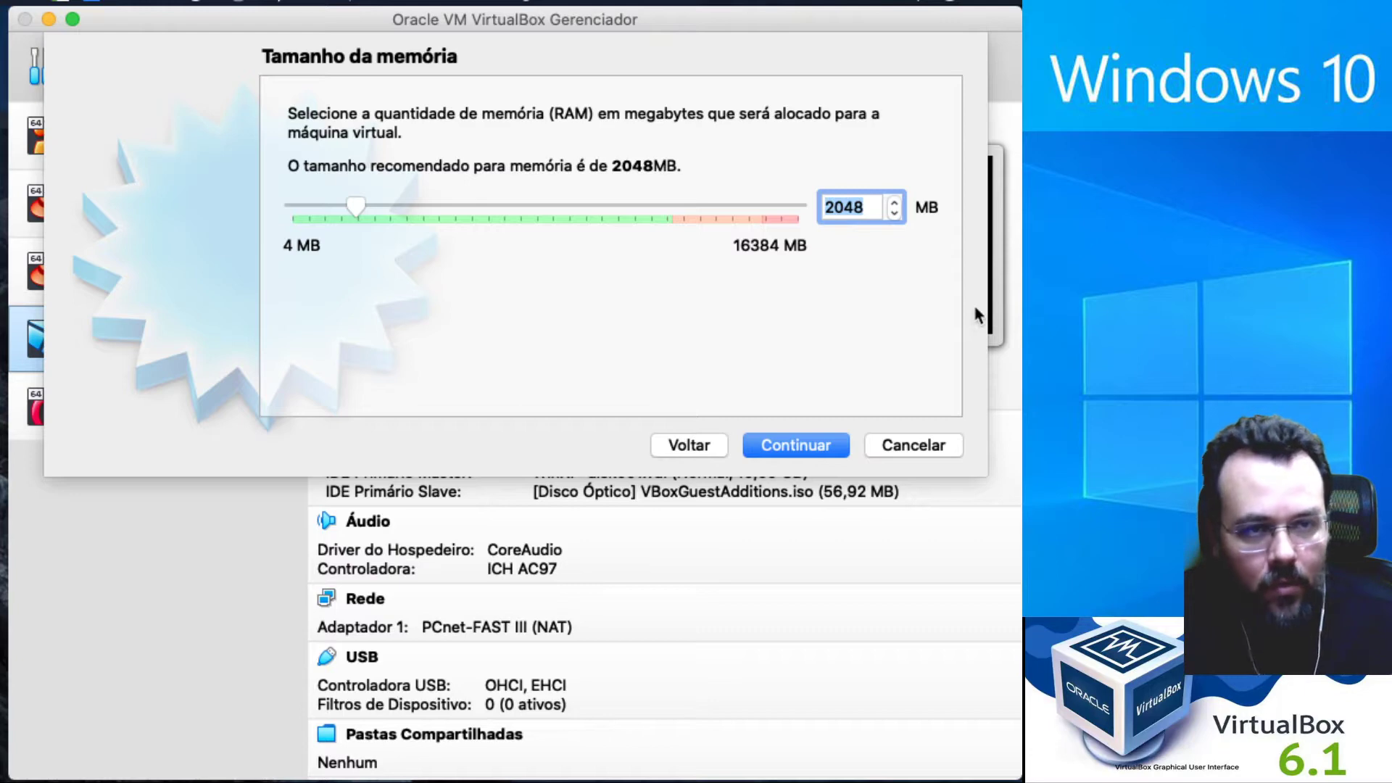
{"action": "type", "text": "4096"}
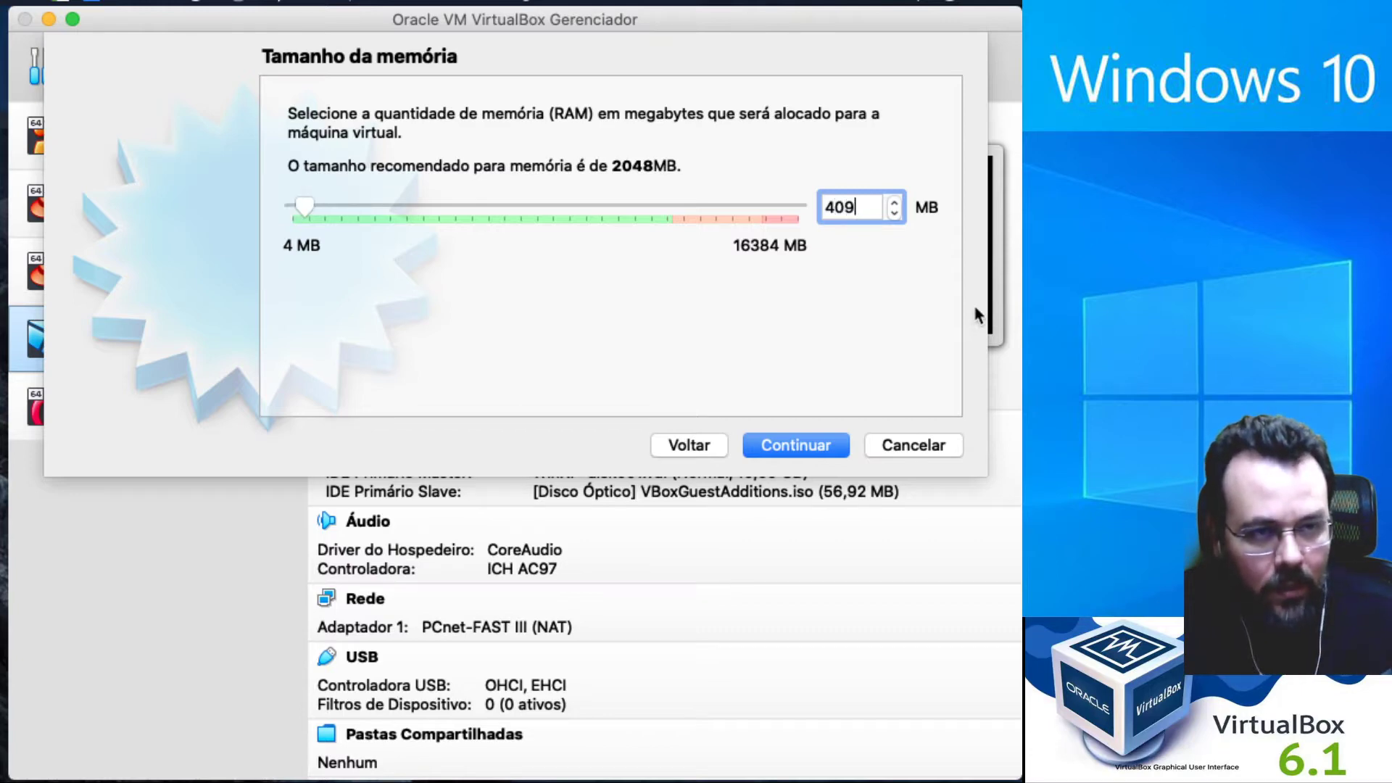
Create a new dynamically allocated VDI disk, win 10.vdi, resized from 50,00 GB to 500,00 GB.
{"action": "left_click", "coordinate": [823, 447]}
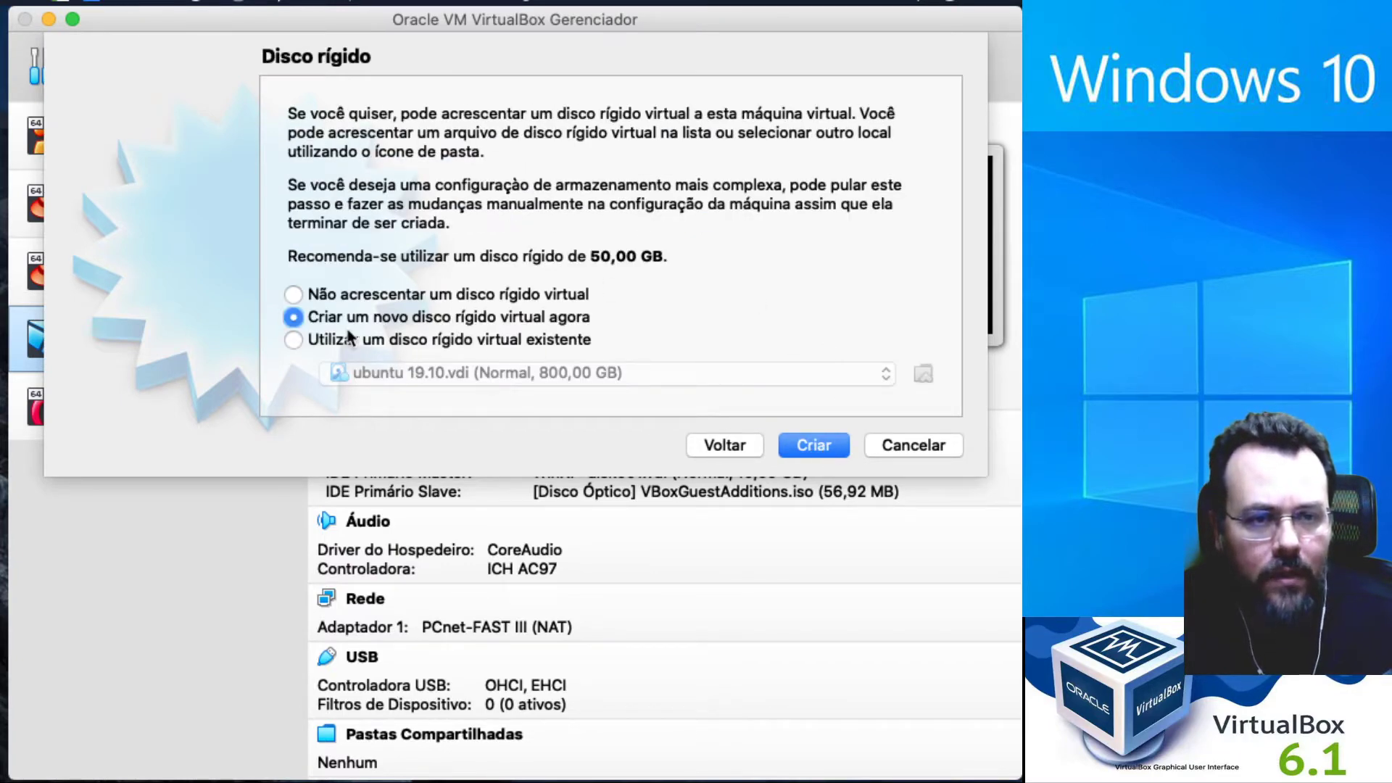
{"action": "left_click_drag", "start_coordinate": [593, 256], "coordinate": [667, 256]}
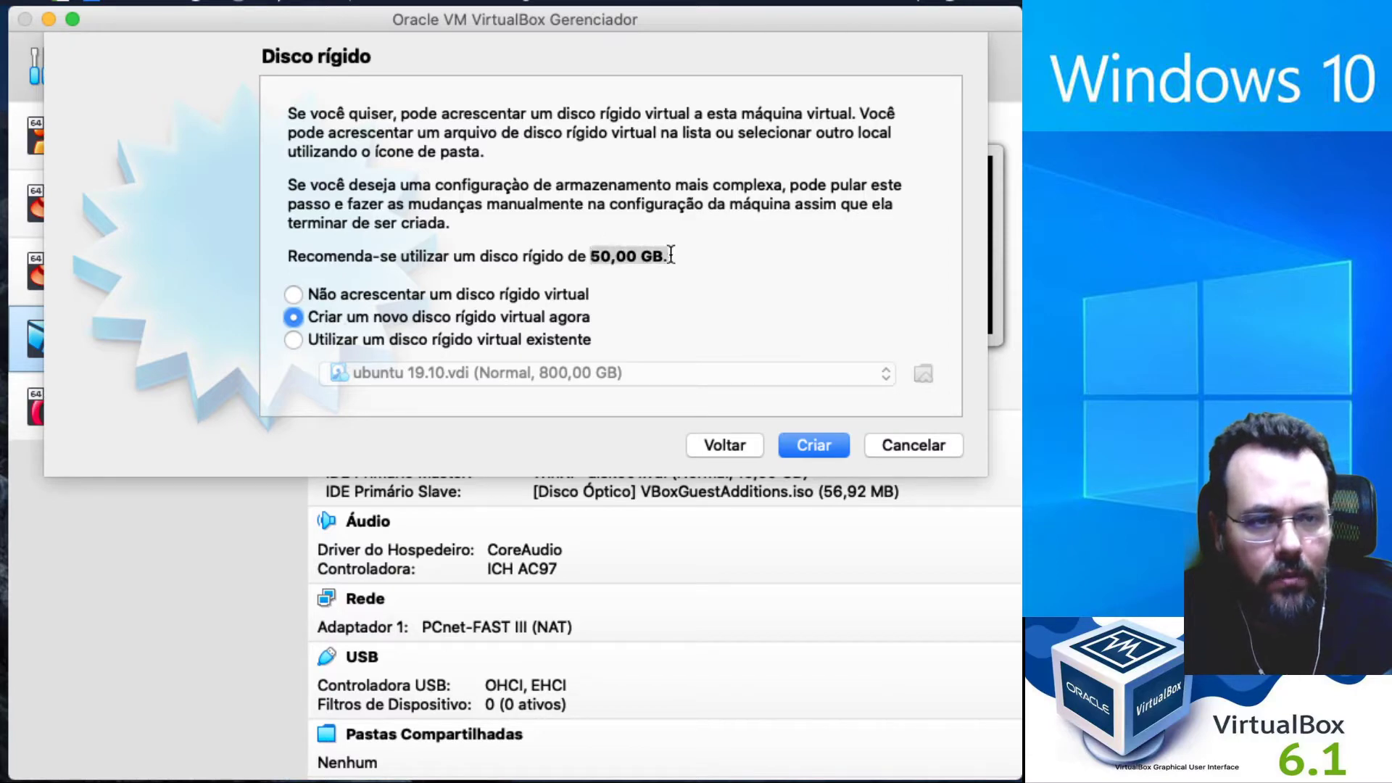
{"action": "left_click", "coordinate": [825, 443]}
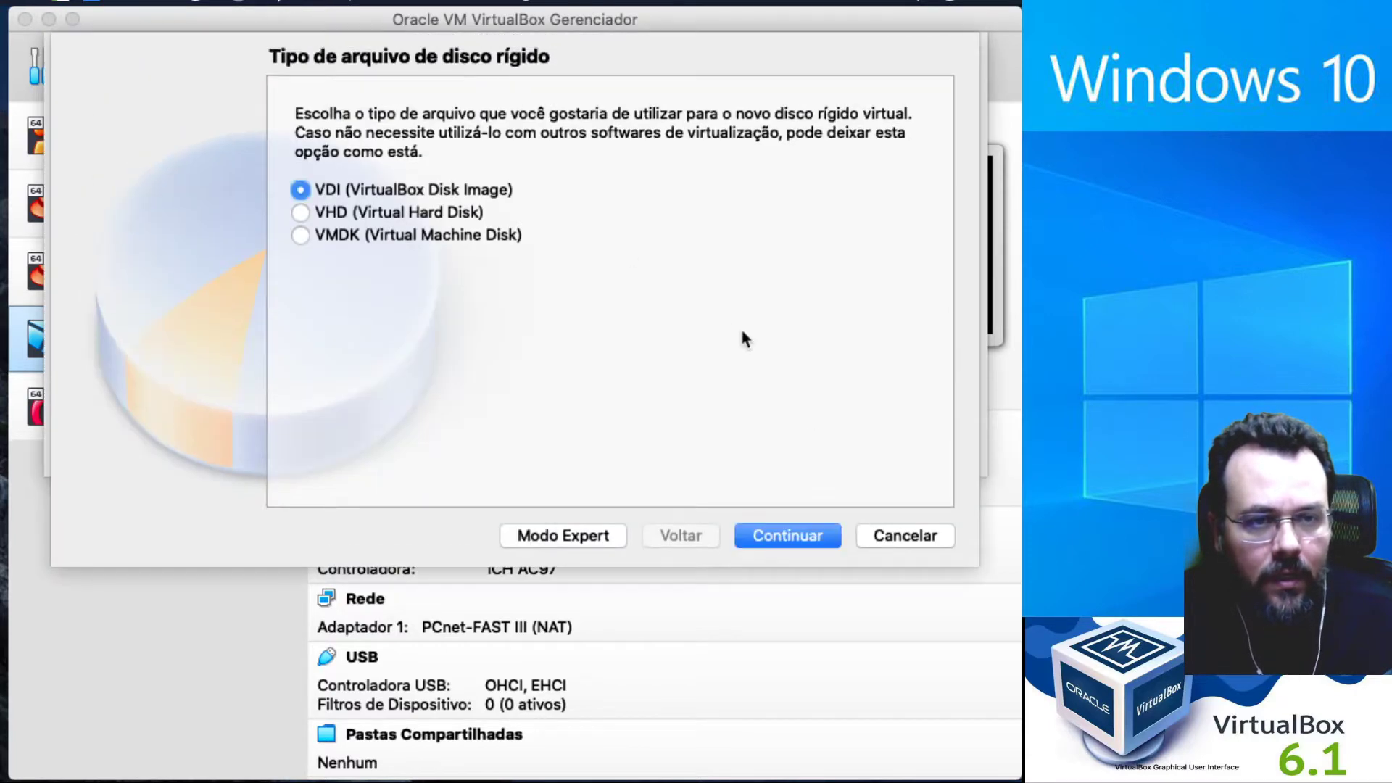
{"action": "left_click", "coordinate": [798, 535]}
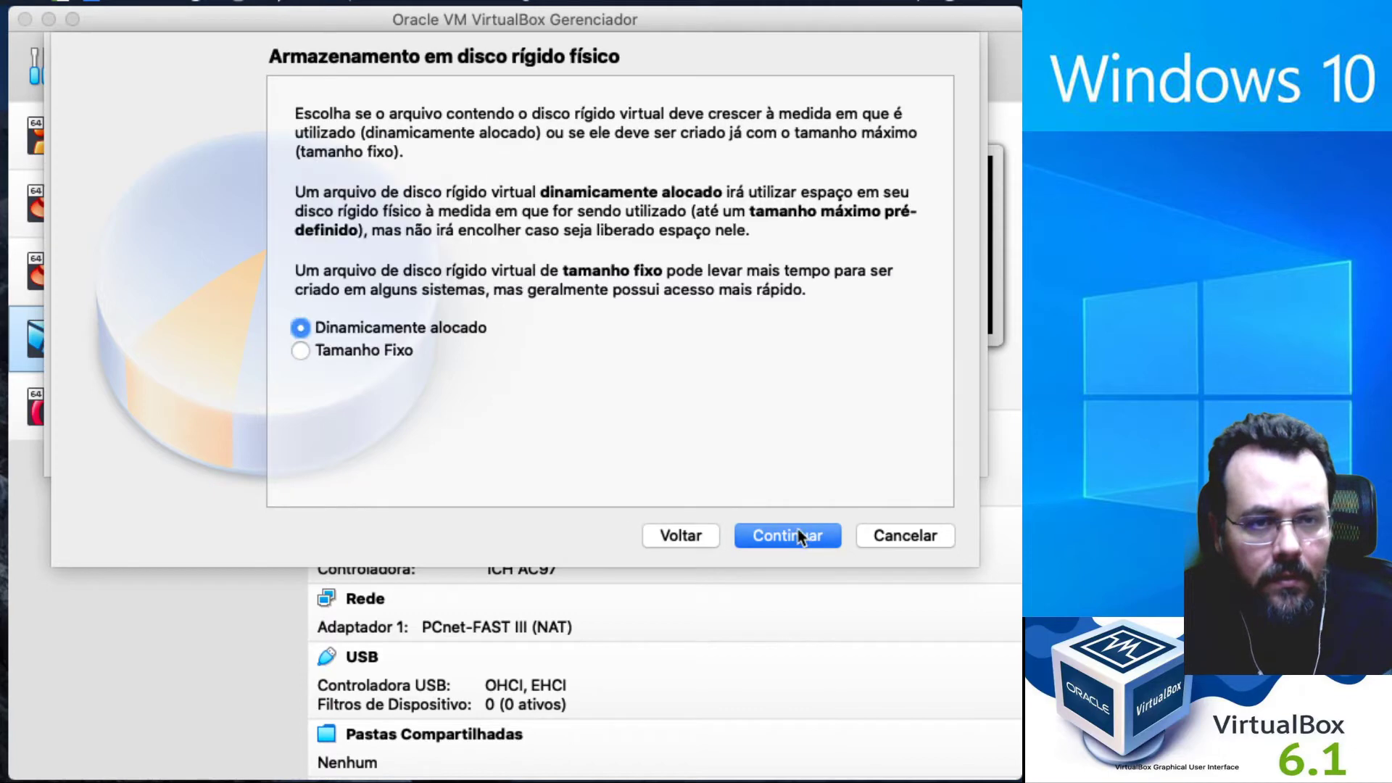
{"action": "left_click", "coordinate": [808, 541]}
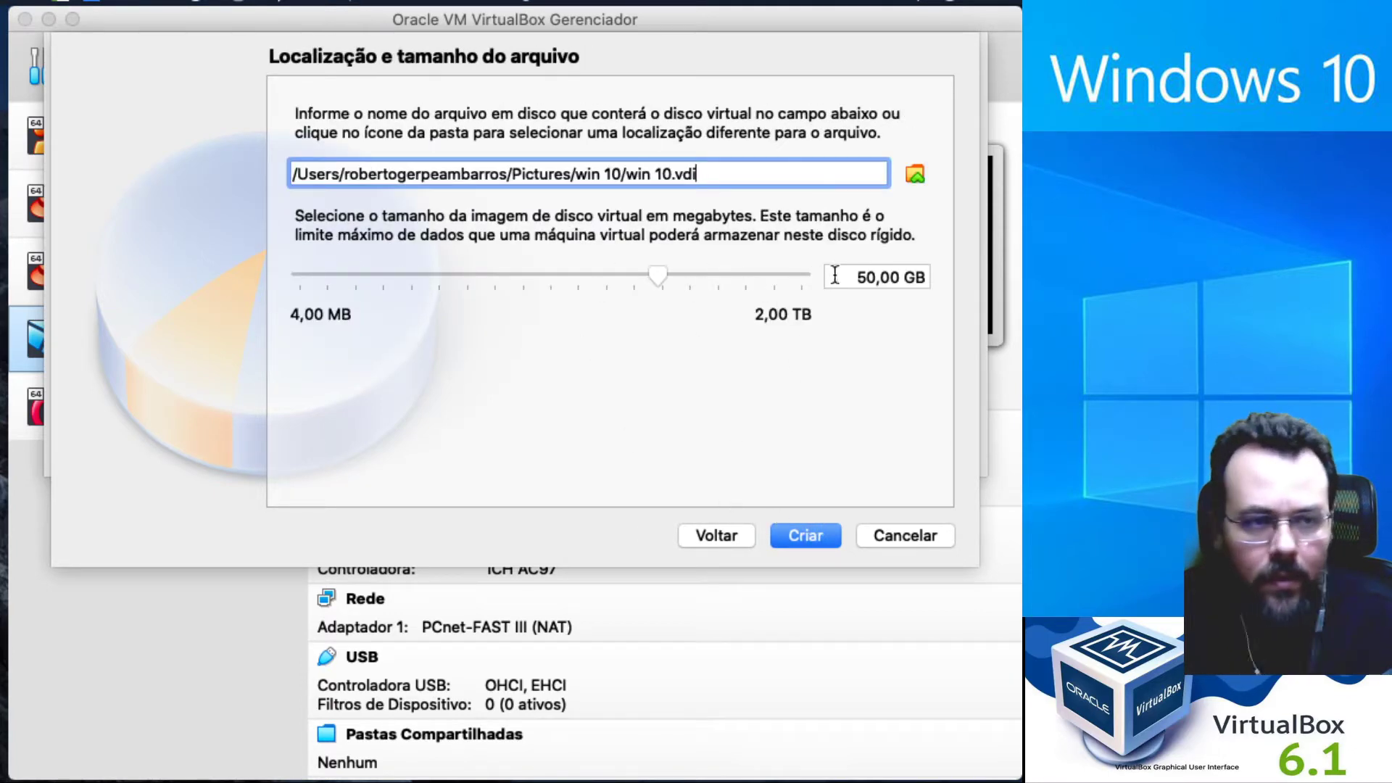
{"action": "left_click", "coordinate": [869, 279]}
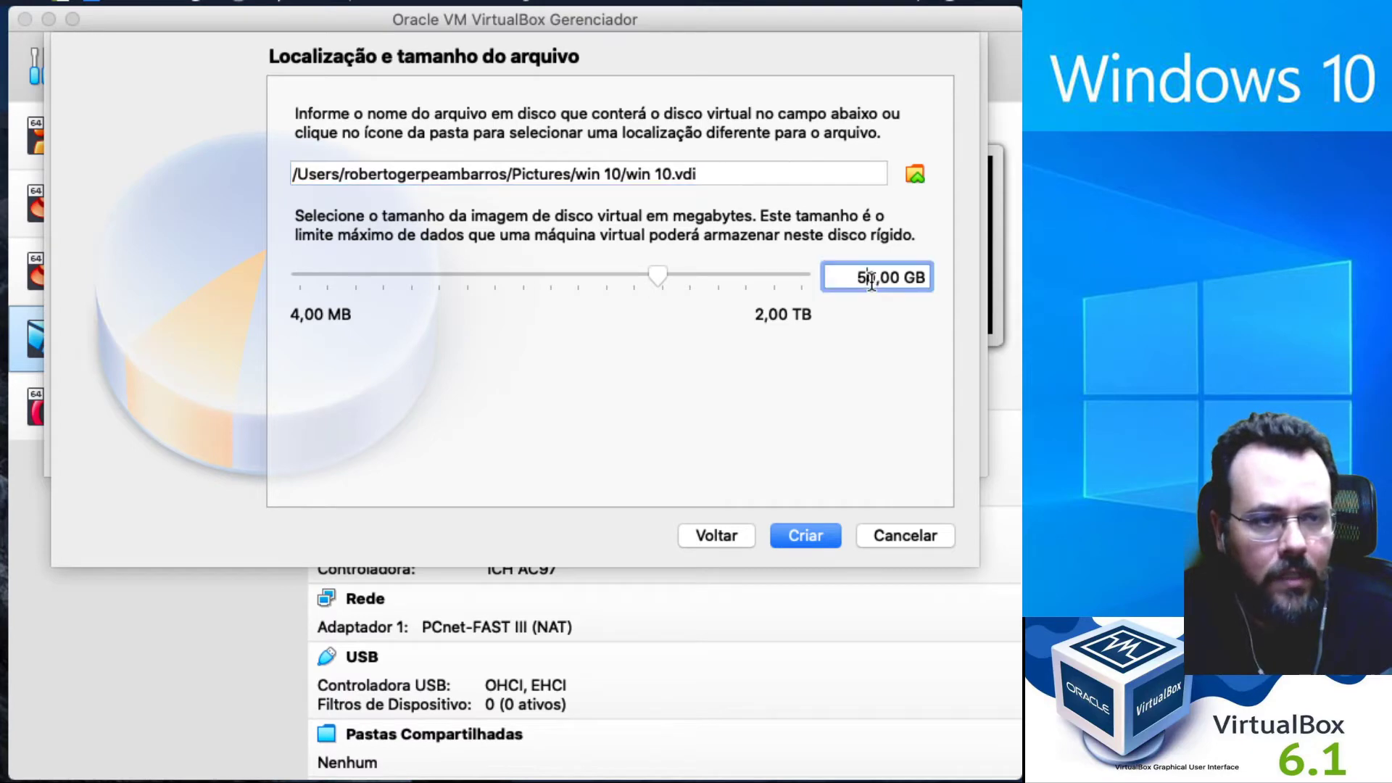
{"action": "type", "text": "0"}
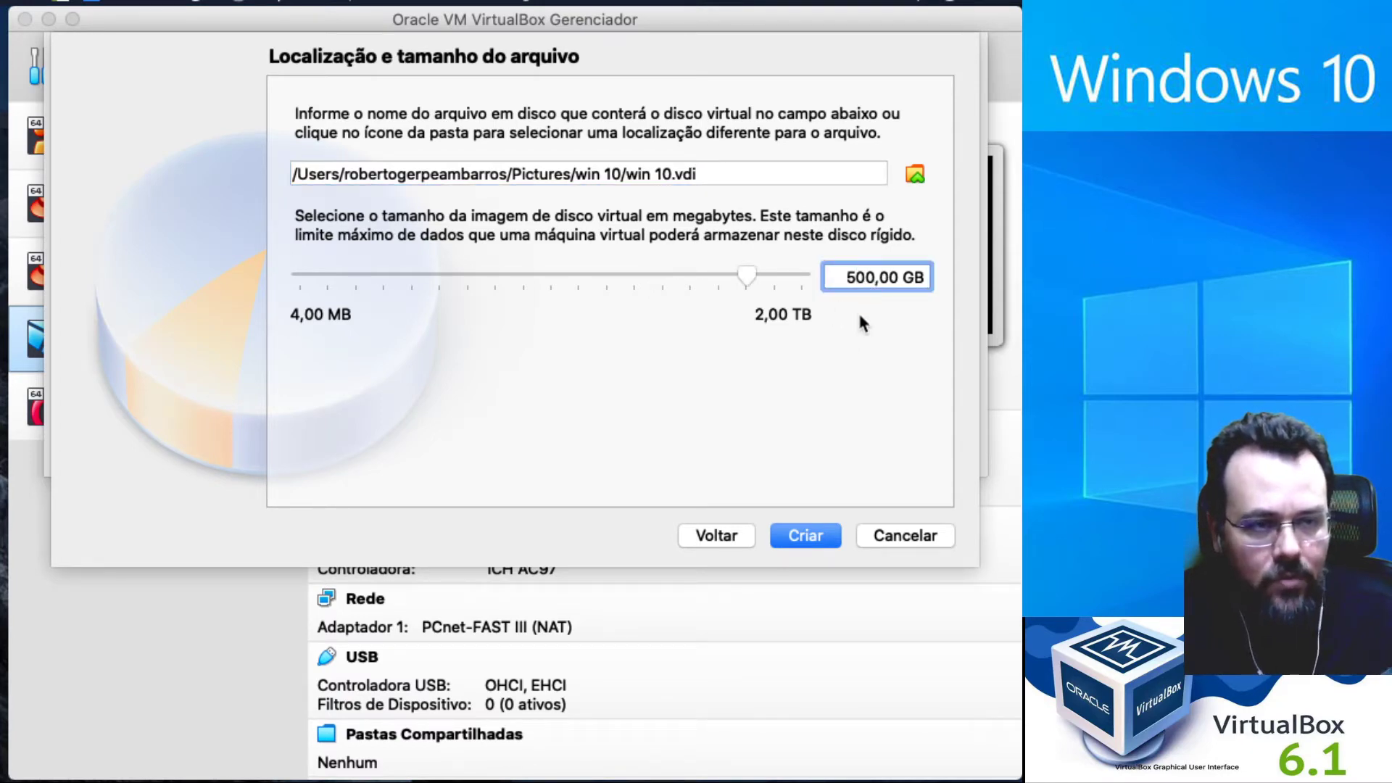
Create the win 10 machine with its 500 GB disk and start it from the VM list.
{"action": "left_click", "coordinate": [825, 538]}
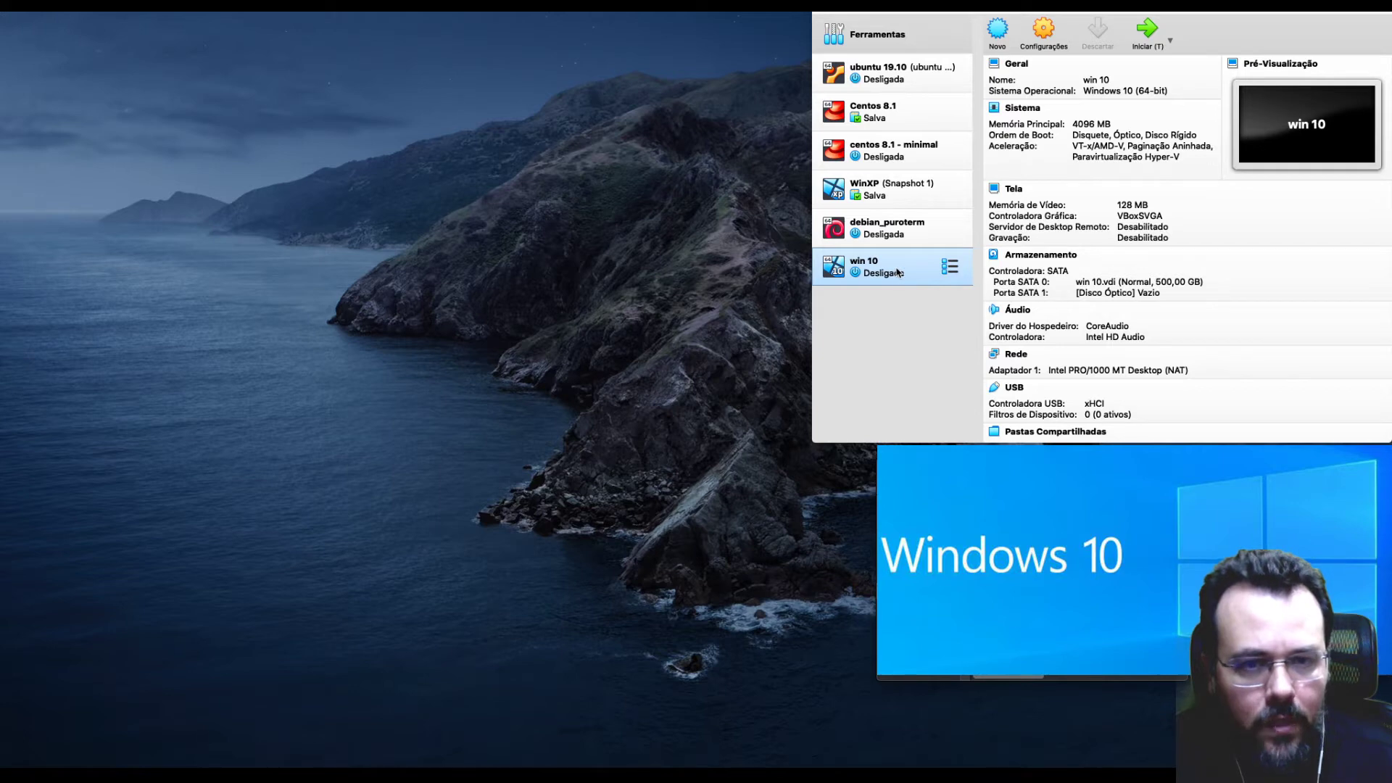
{"action": "double_click", "coordinate": [900, 272]}
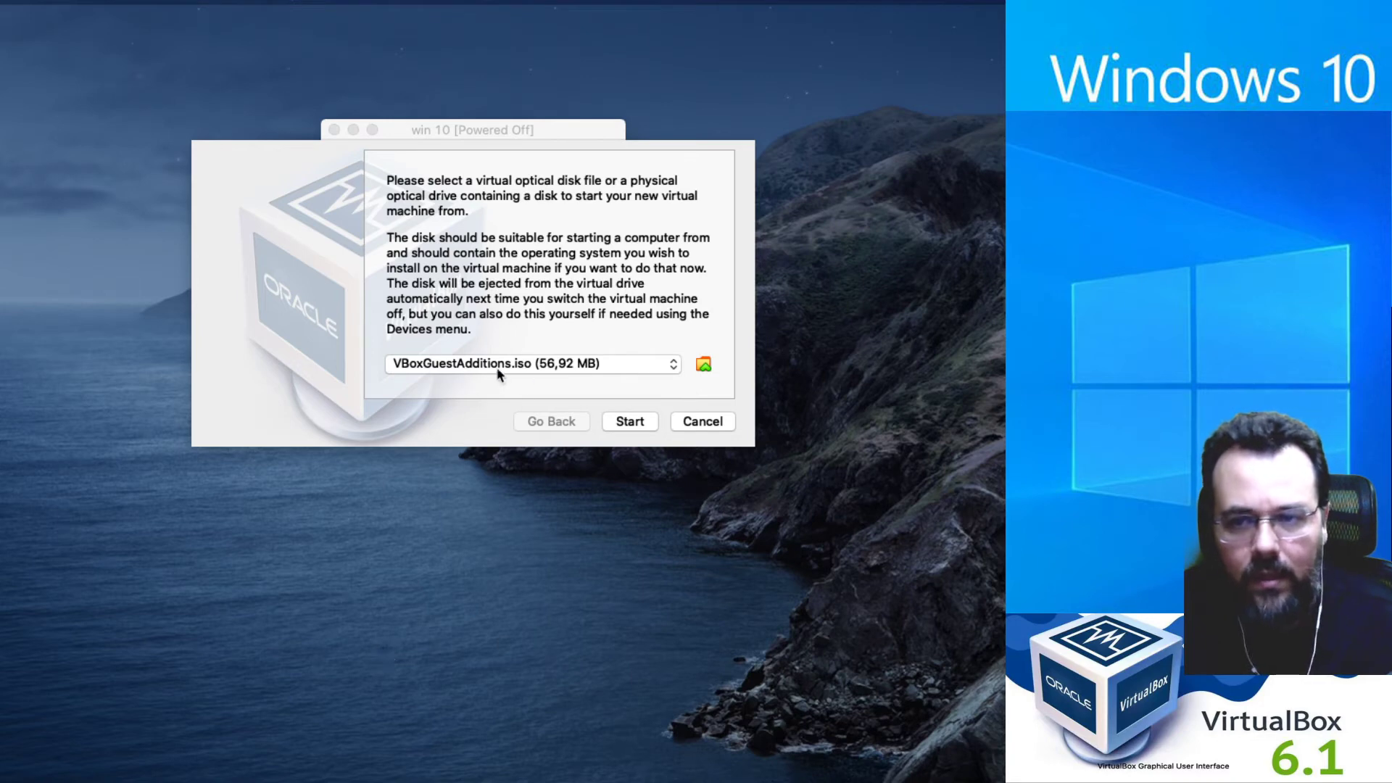
Choose the SW_DVD5_Win_Pro_10 ISO as start-up disk and boot win 10 from it.
{"action": "left_click", "coordinate": [665, 366]}
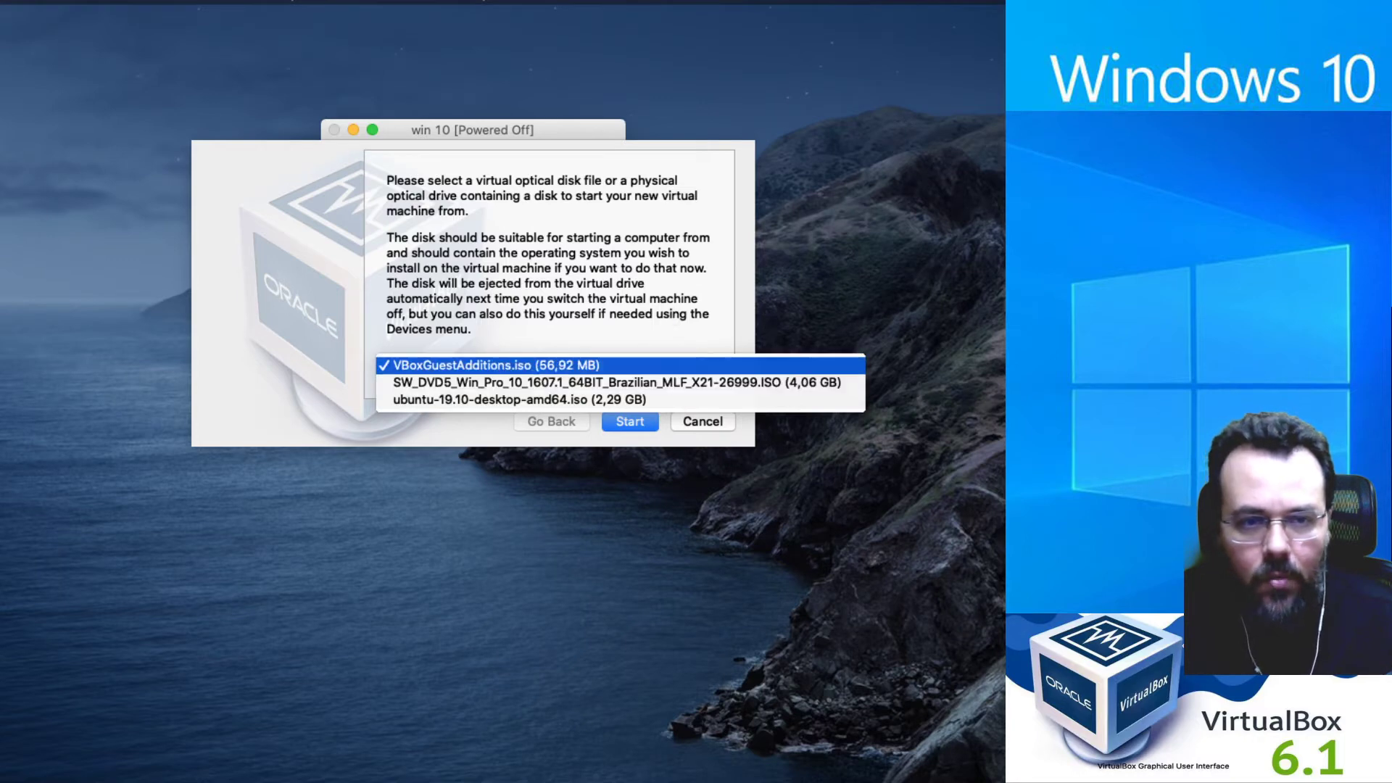
{"action": "left_click", "coordinate": [732, 382]}
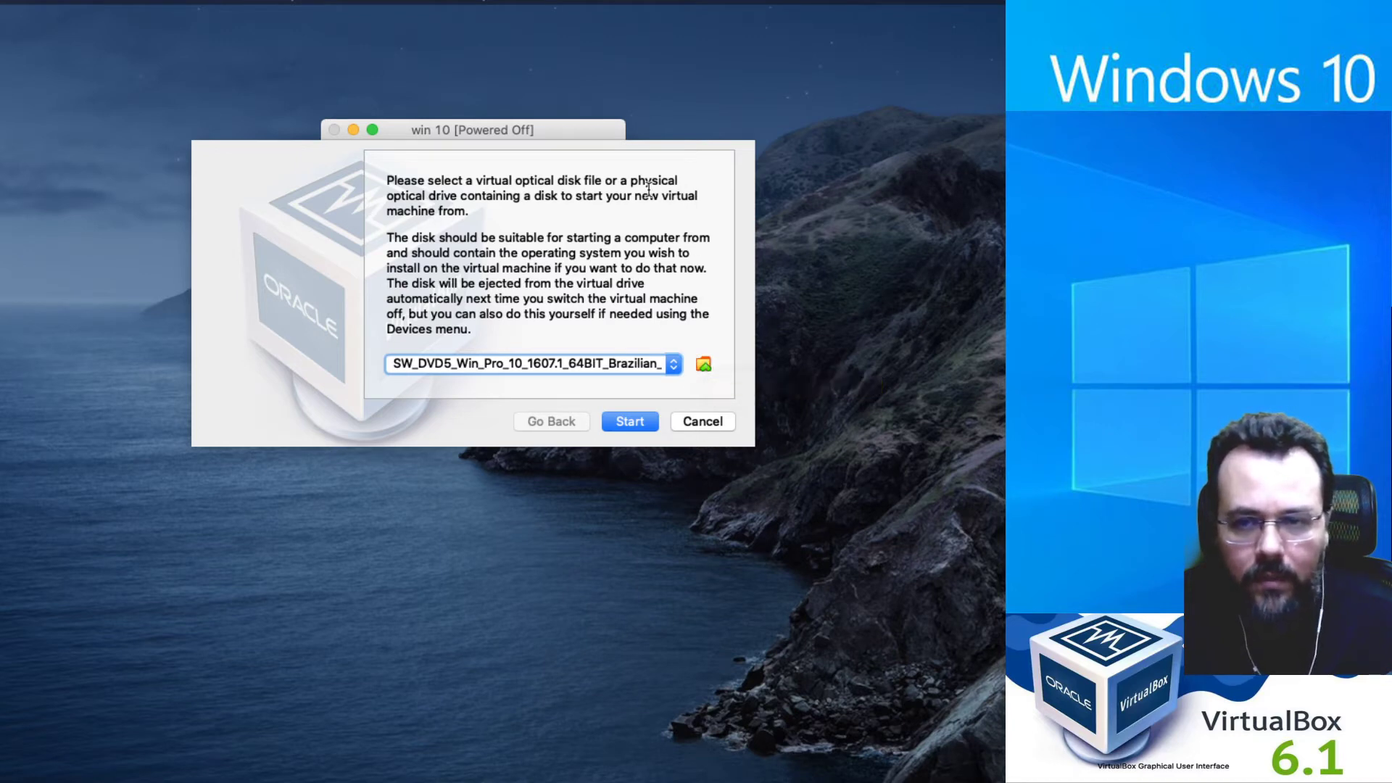
{"action": "left_click", "coordinate": [643, 425]}
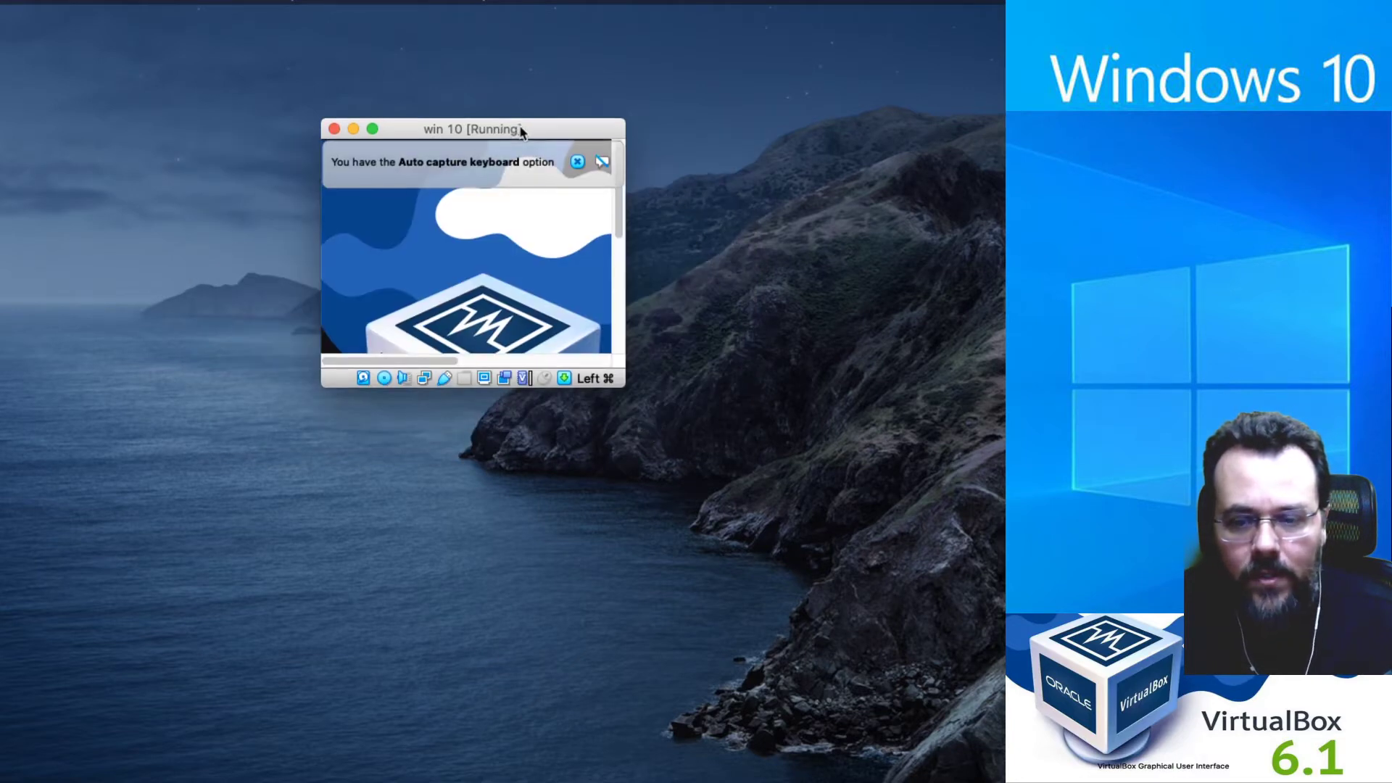
Set the setup keyboard to Estados Unidos (internacional) and advance past language selection.
{"action": "left_click_drag", "start_coordinate": [512, 131], "coordinate": [214, 25]}
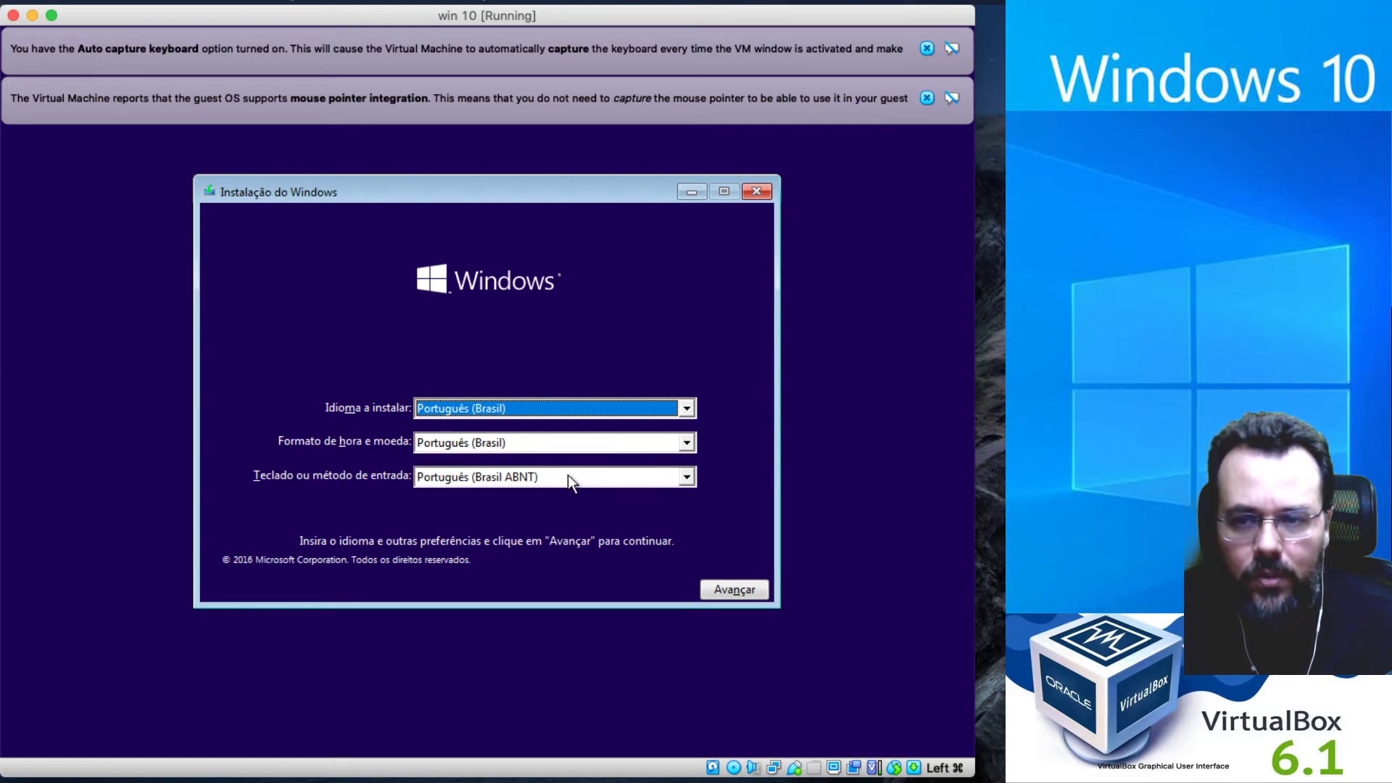
{"action": "left_click", "coordinate": [562, 478]}
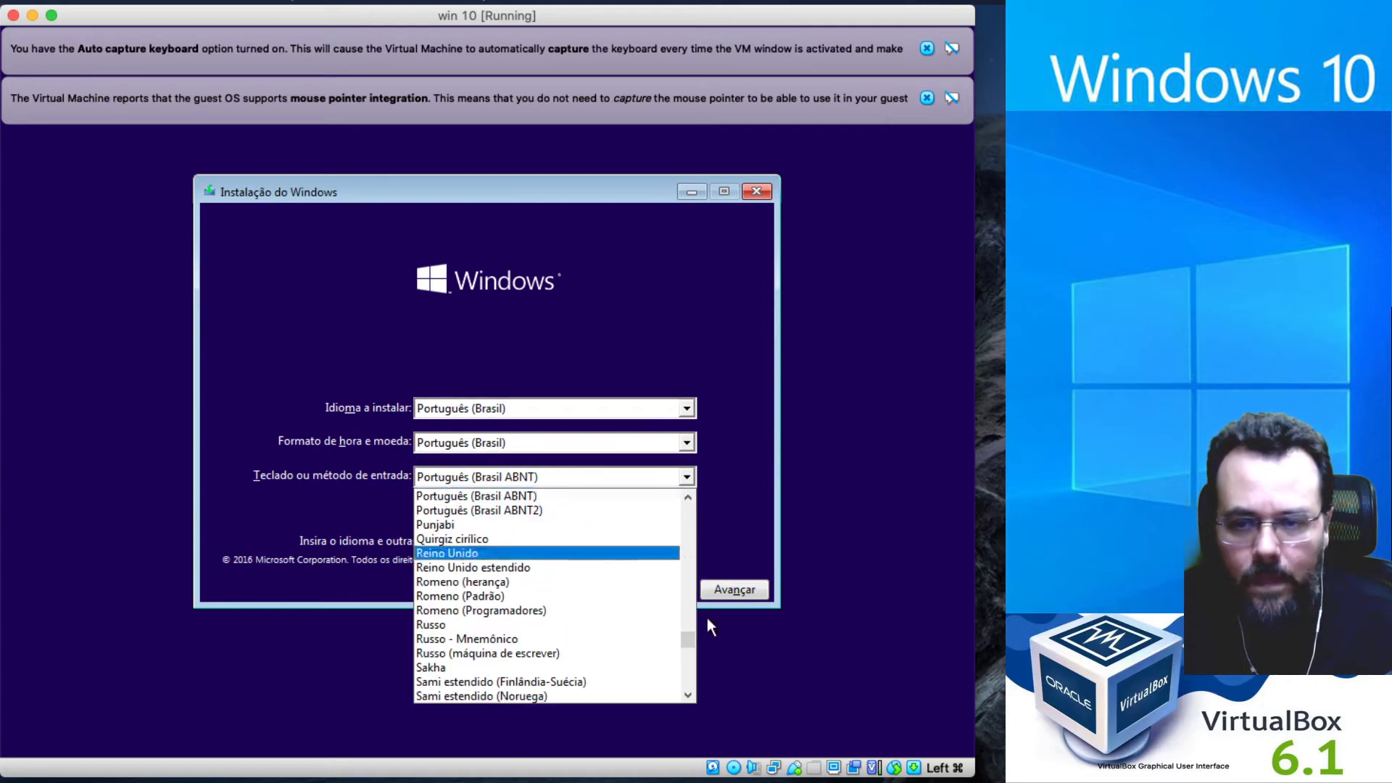
{"action": "left_click_drag", "start_coordinate": [686, 634], "coordinate": [702, 550]}
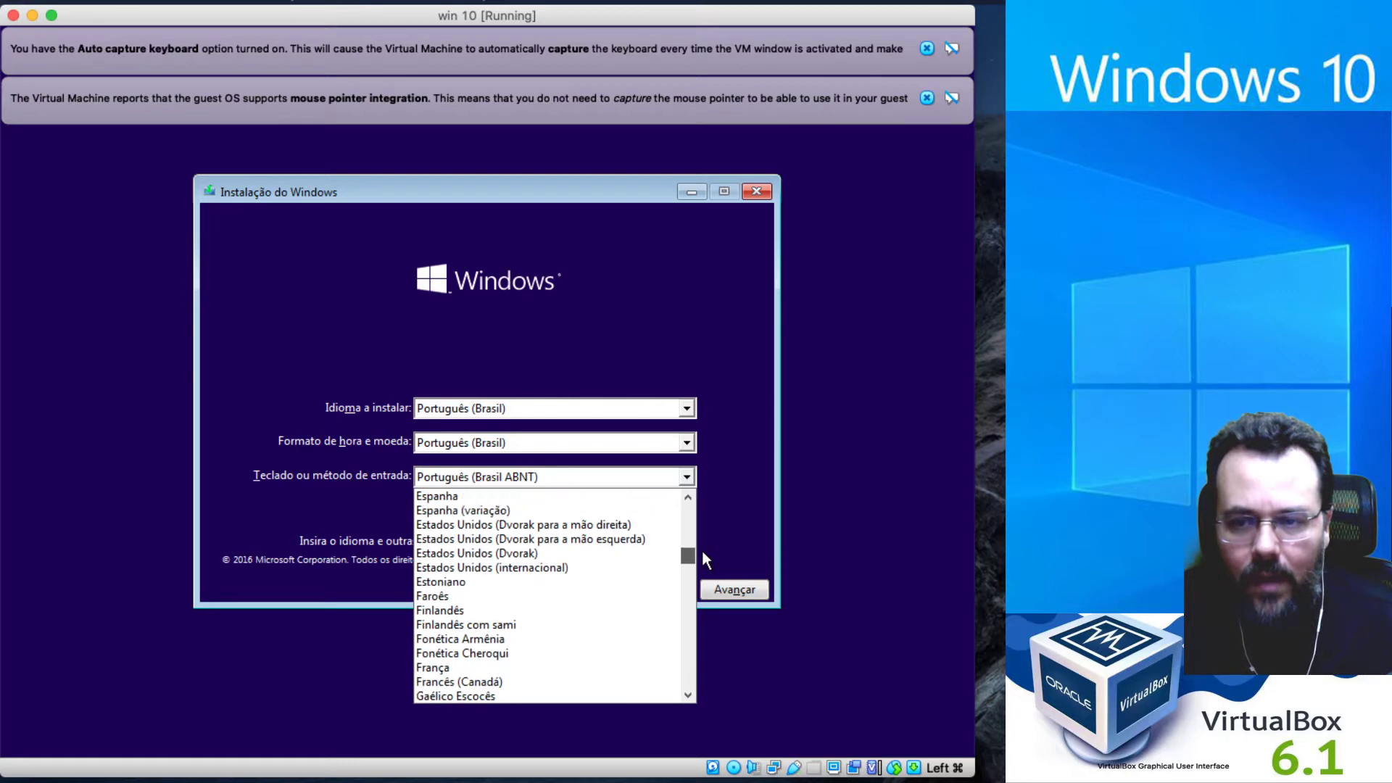
{"action": "left_click", "coordinate": [572, 567]}
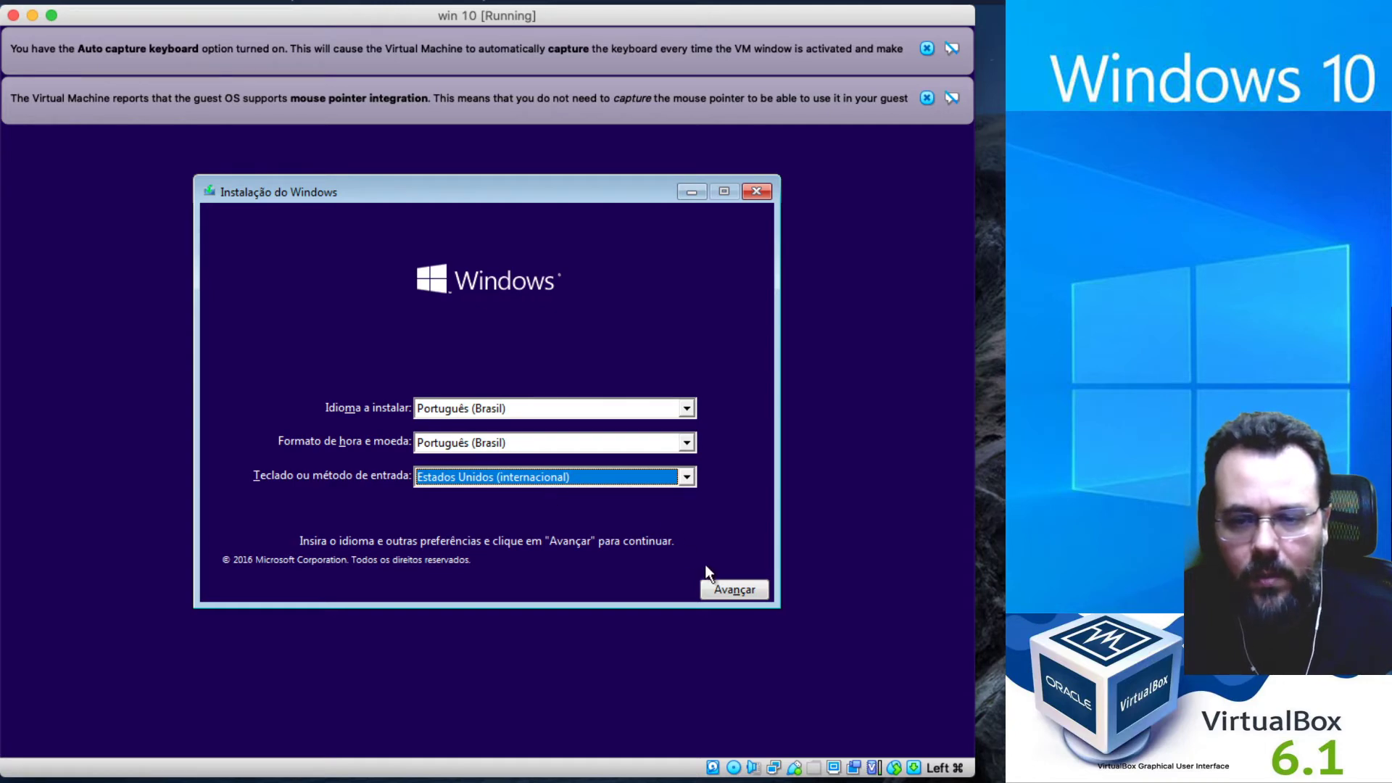
{"action": "left_click", "coordinate": [756, 589]}
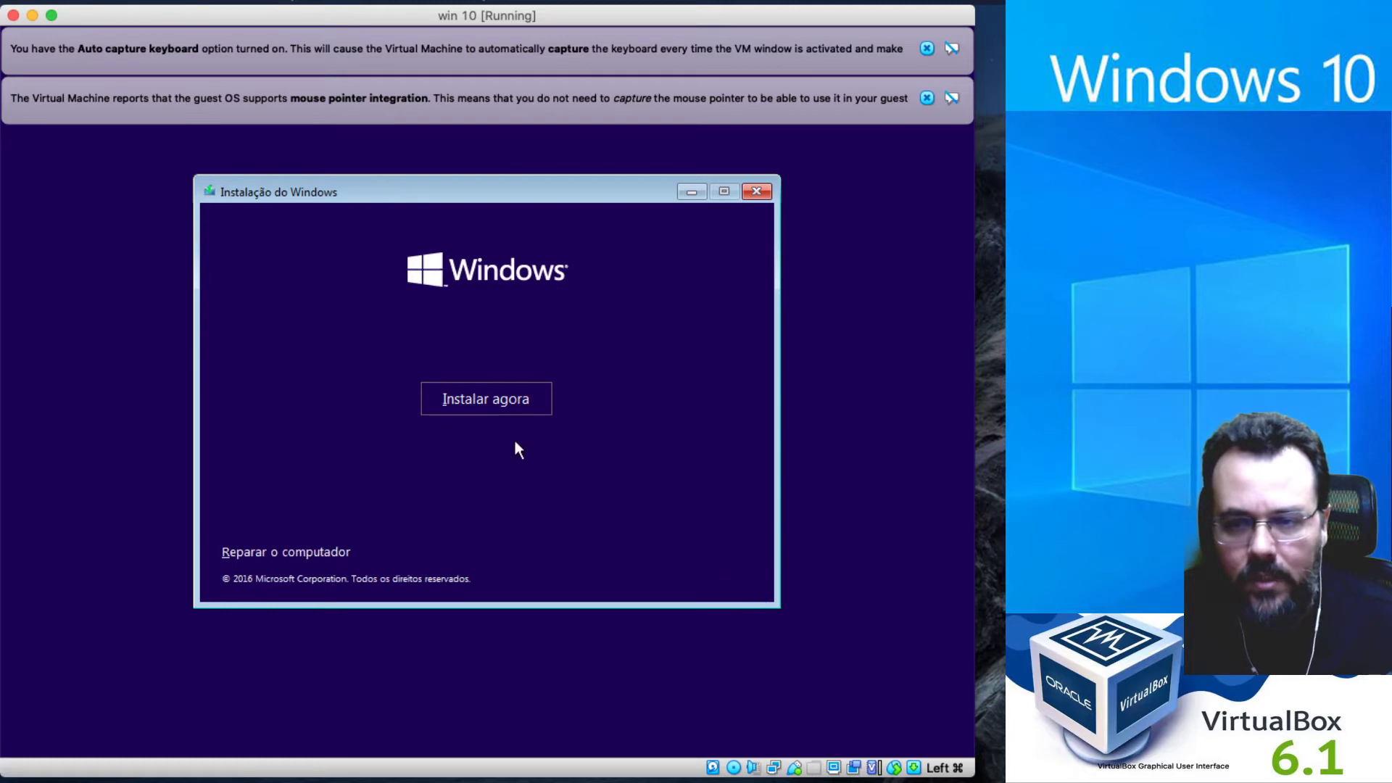
Start the Windows installation with 'Instalar agora' and dismiss the keyboard and mouse notifications.
{"action": "left_click", "coordinate": [511, 399]}
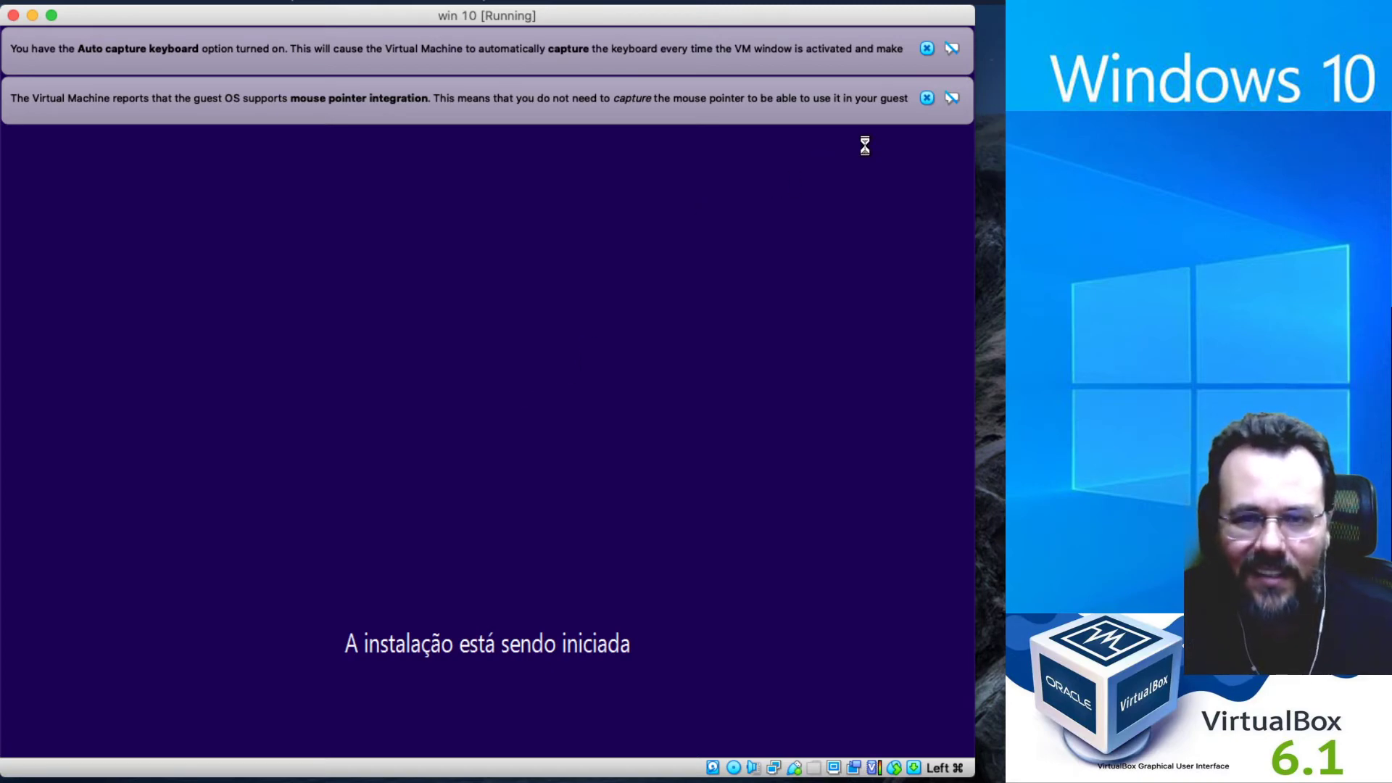
{"action": "left_click", "coordinate": [927, 98]}
{"action": "left_click", "coordinate": [927, 48]}
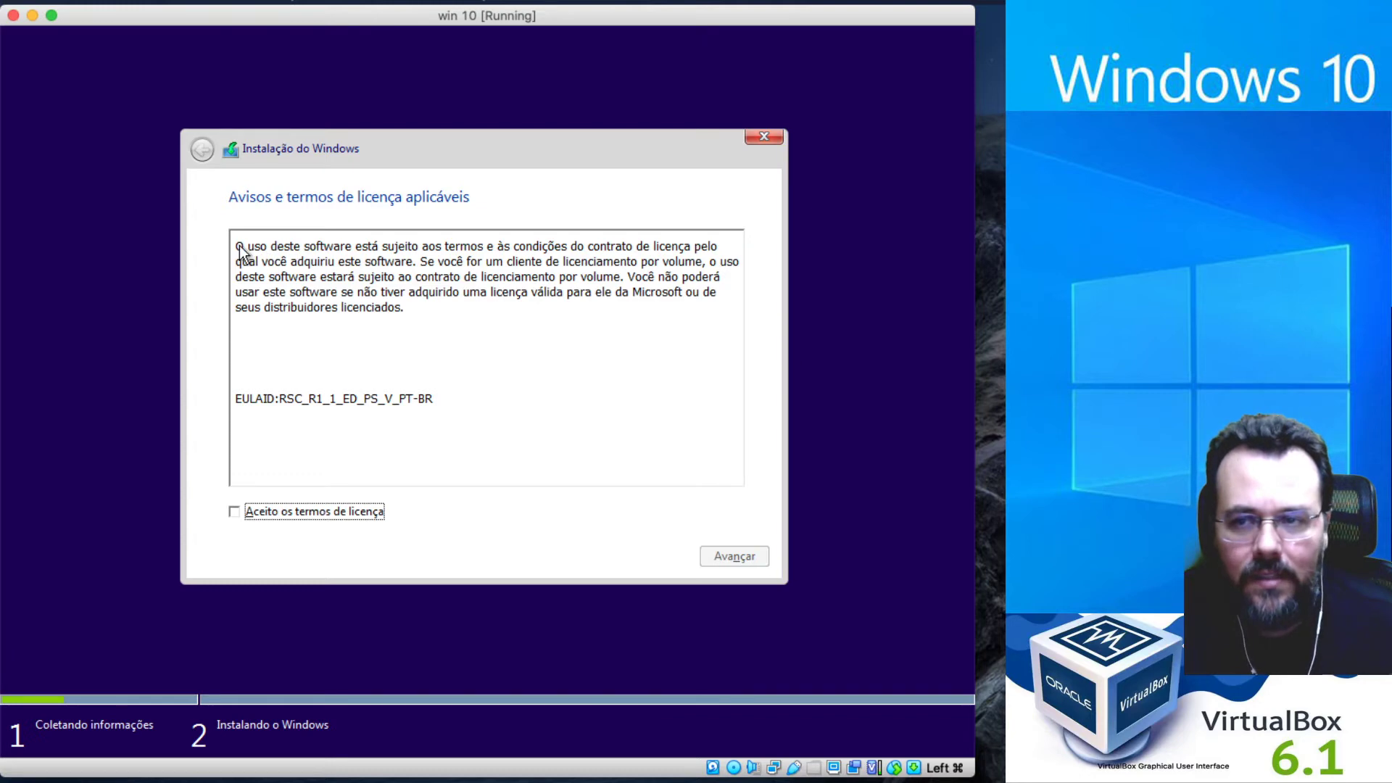
Accept the Windows licence terms and continue to the installation type choice.
{"action": "left_click_drag", "start_coordinate": [236, 247], "coordinate": [426, 308]}
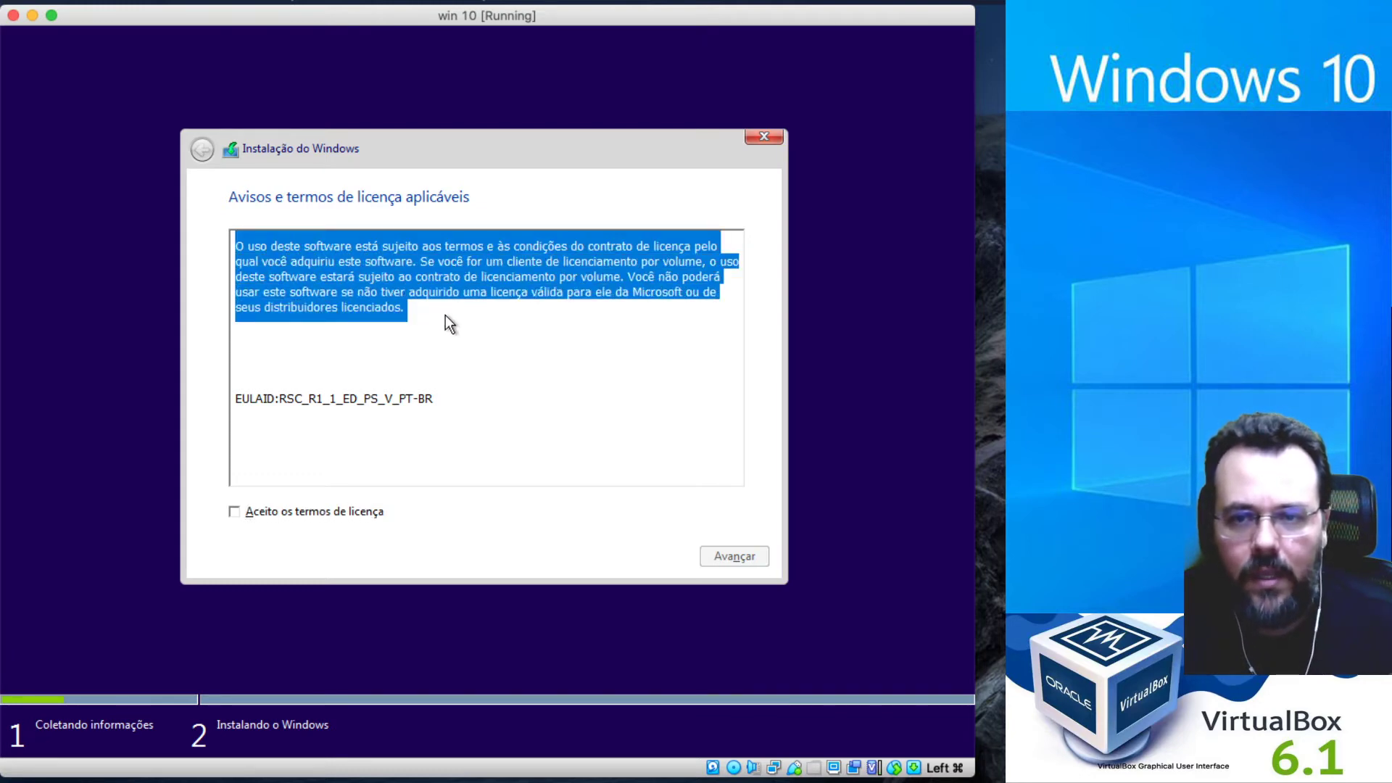
{"action": "left_click", "coordinate": [445, 315]}
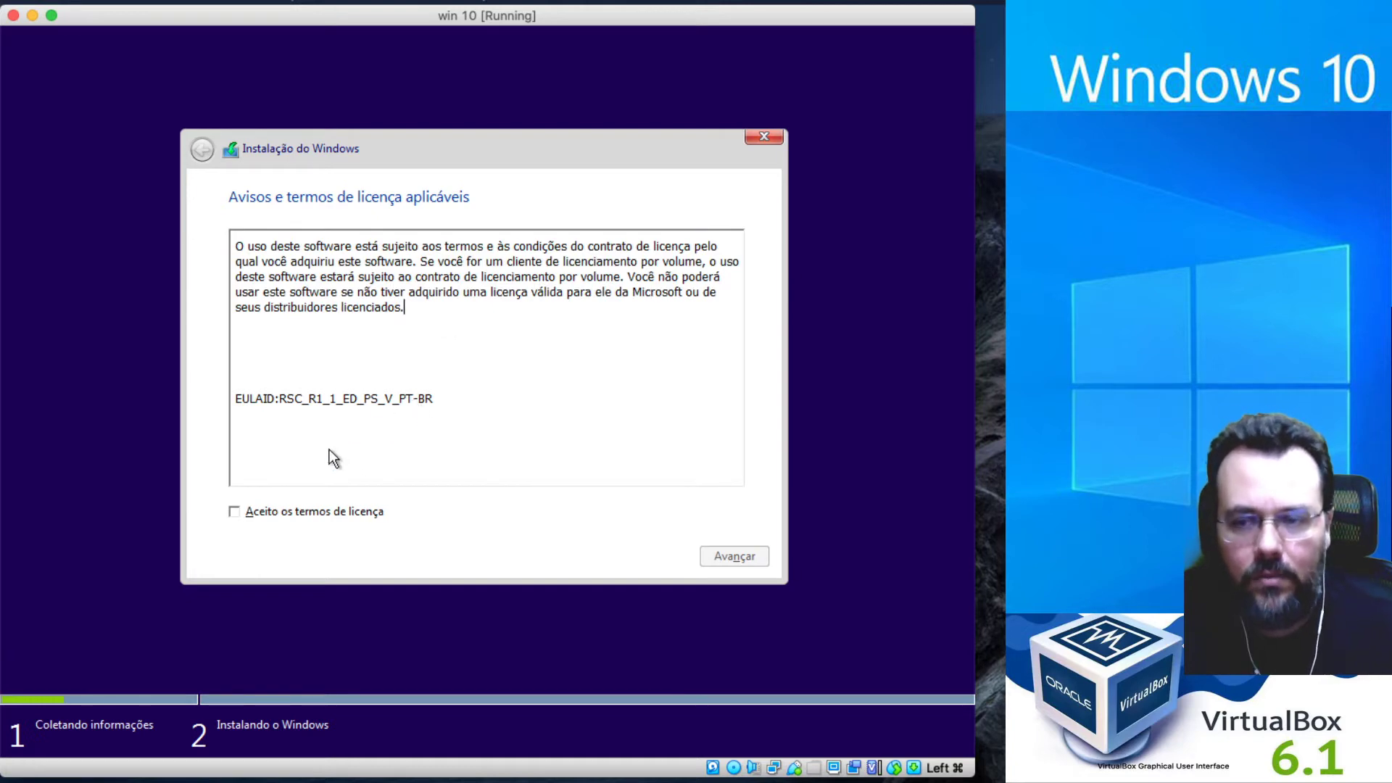
{"action": "left_click", "coordinate": [234, 511]}
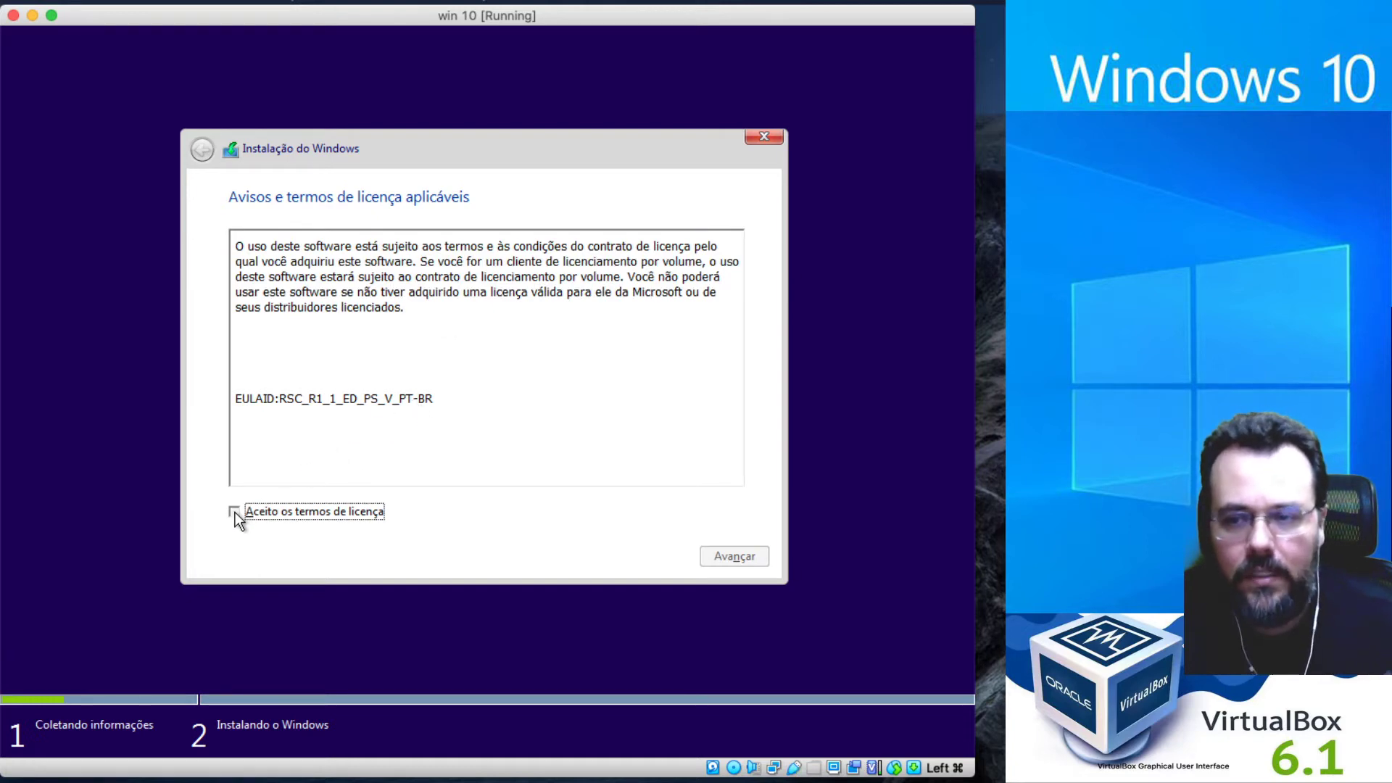
{"action": "left_click", "coordinate": [732, 556]}
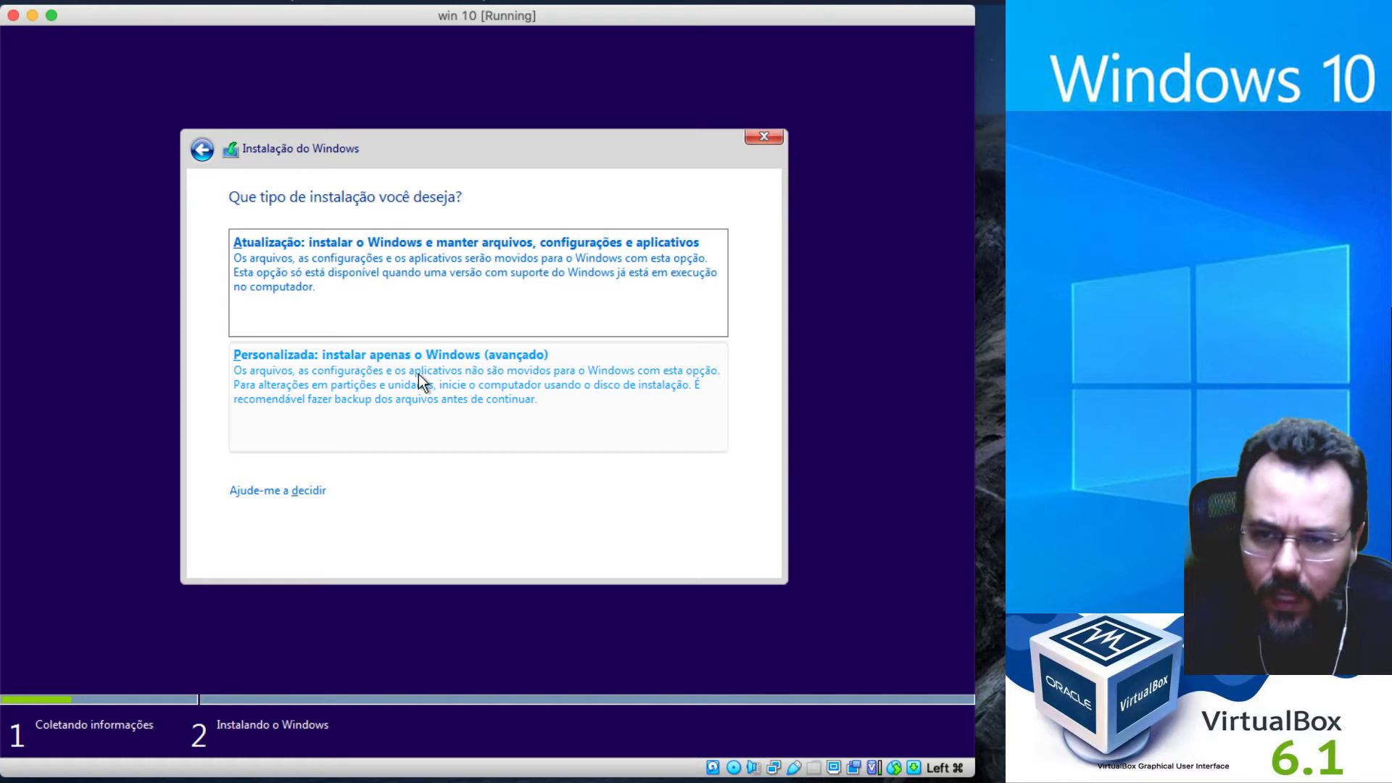
Run a custom Windows-only install on the 500 GB unallocated space of Drive 0.
{"action": "left_click", "coordinate": [419, 374]}
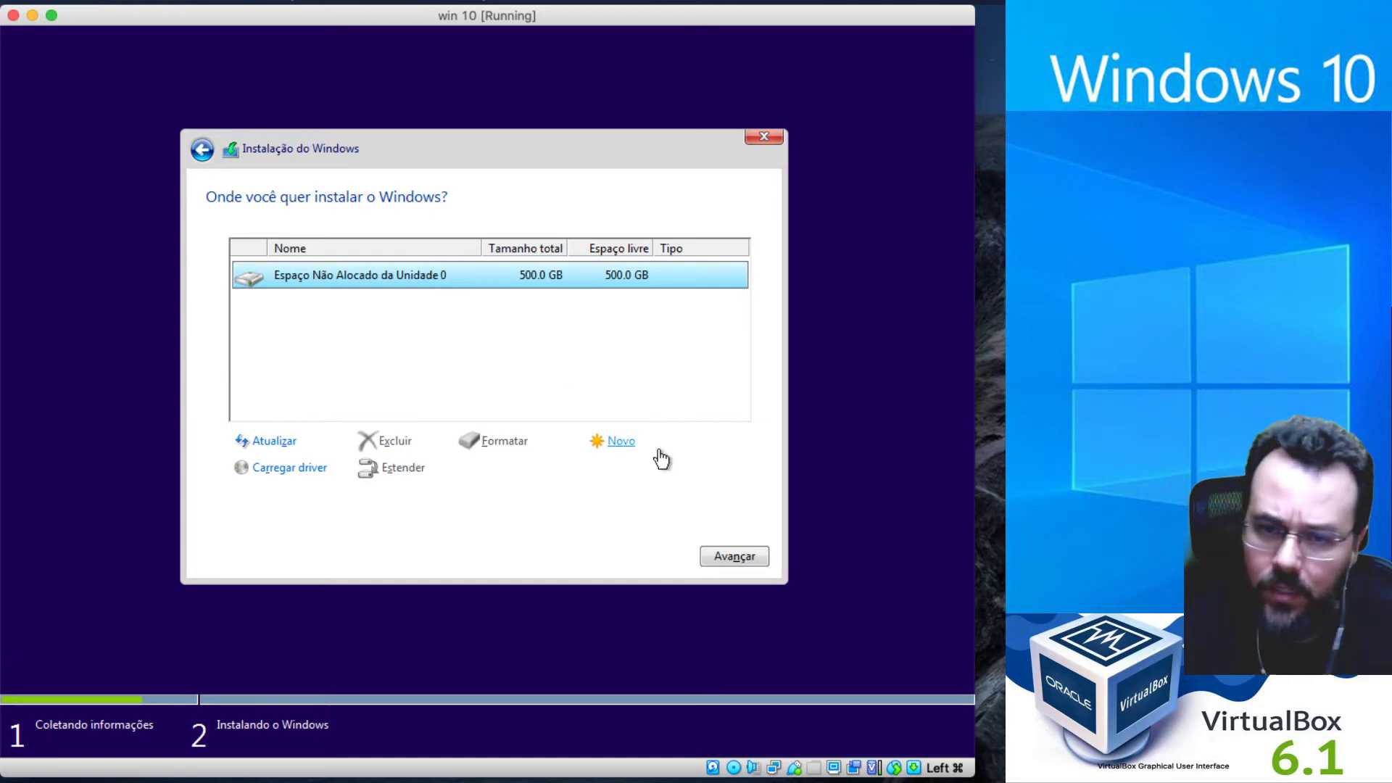
{"action": "left_click", "coordinate": [732, 555]}
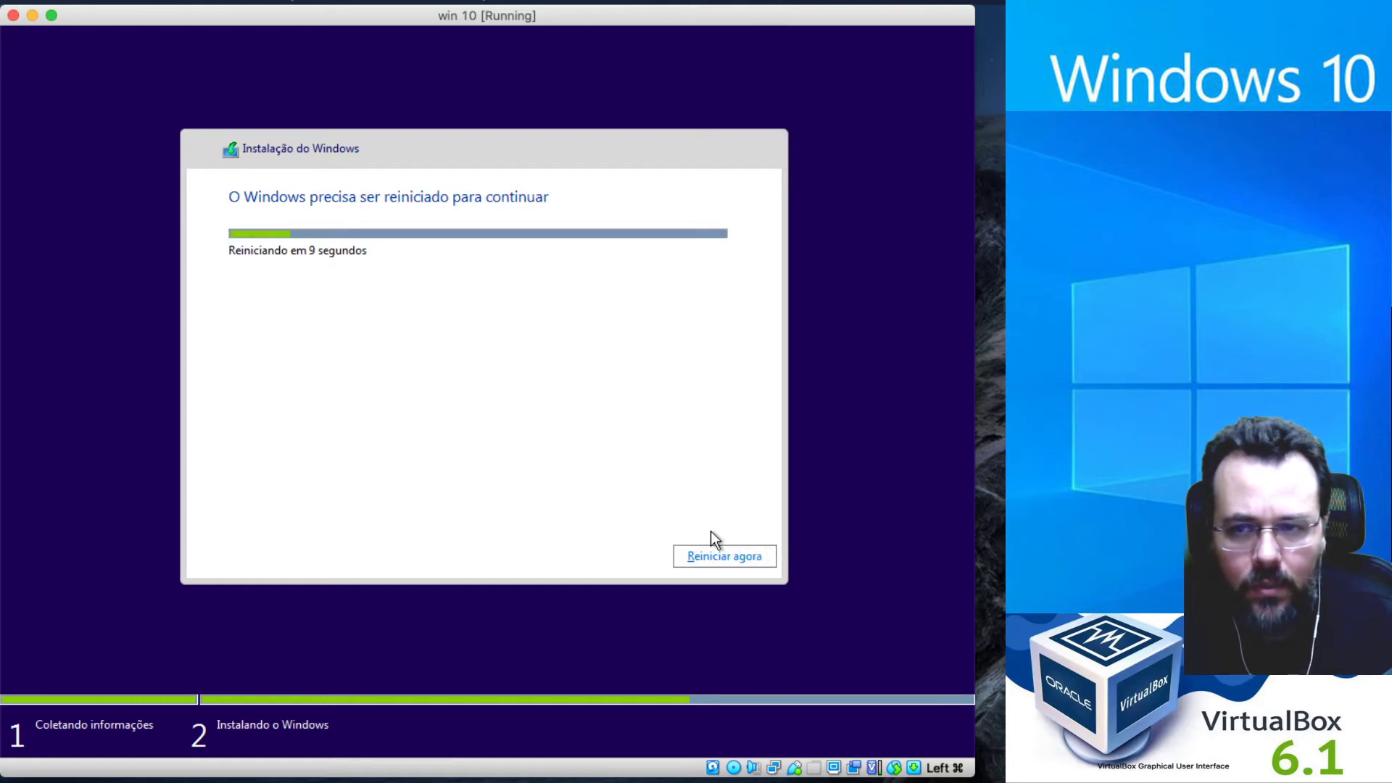
Restart the VM now and close each mouse-integration notification while Windows boots.
{"action": "left_click", "coordinate": [740, 557]}
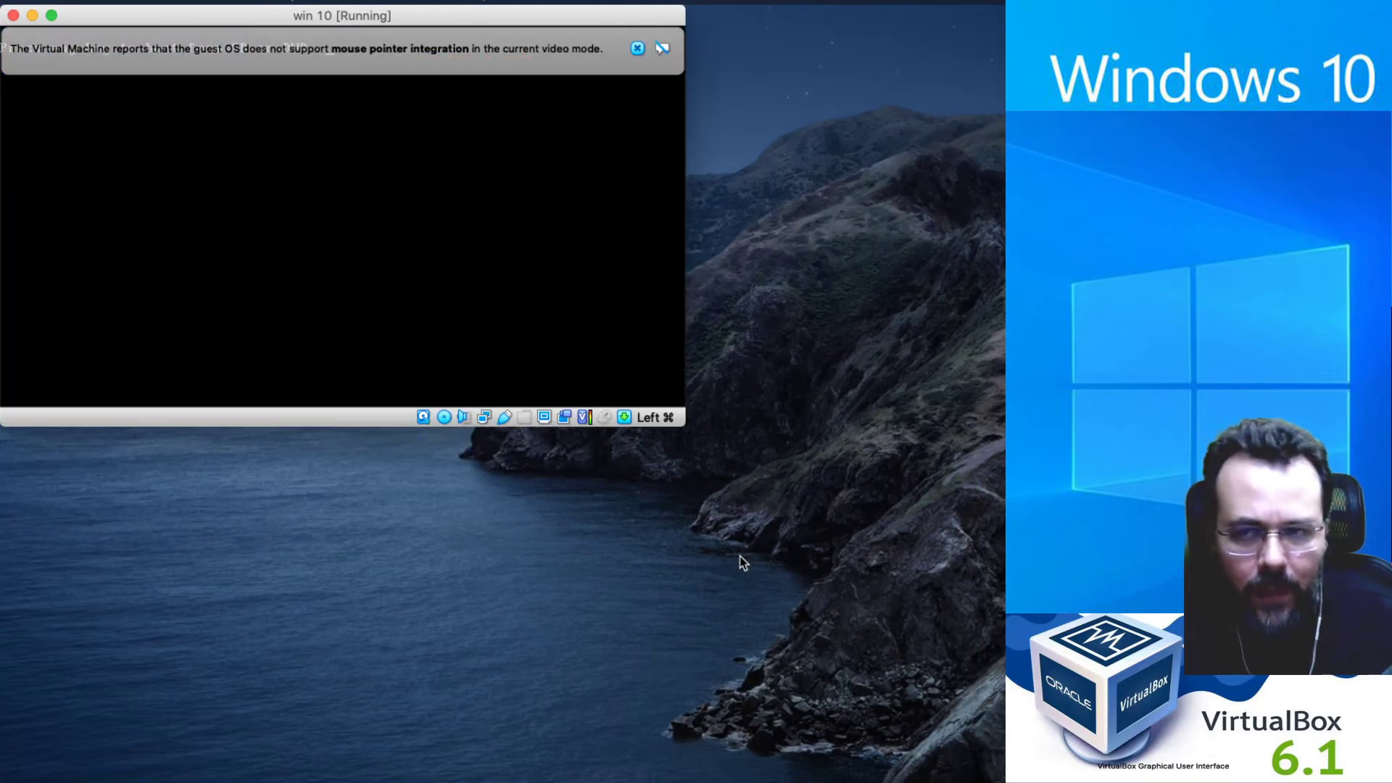
{"action": "left_click", "coordinate": [637, 49]}
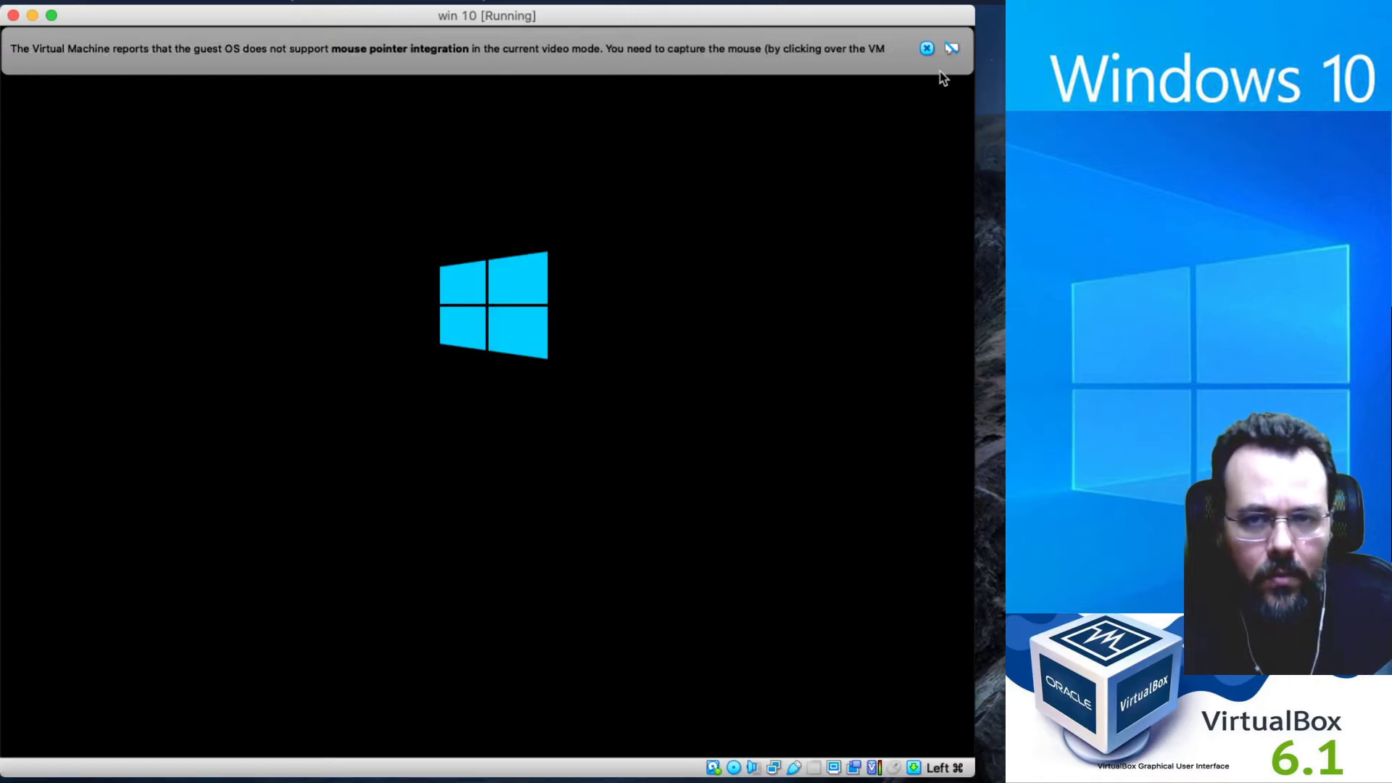
{"action": "left_click", "coordinate": [927, 49]}
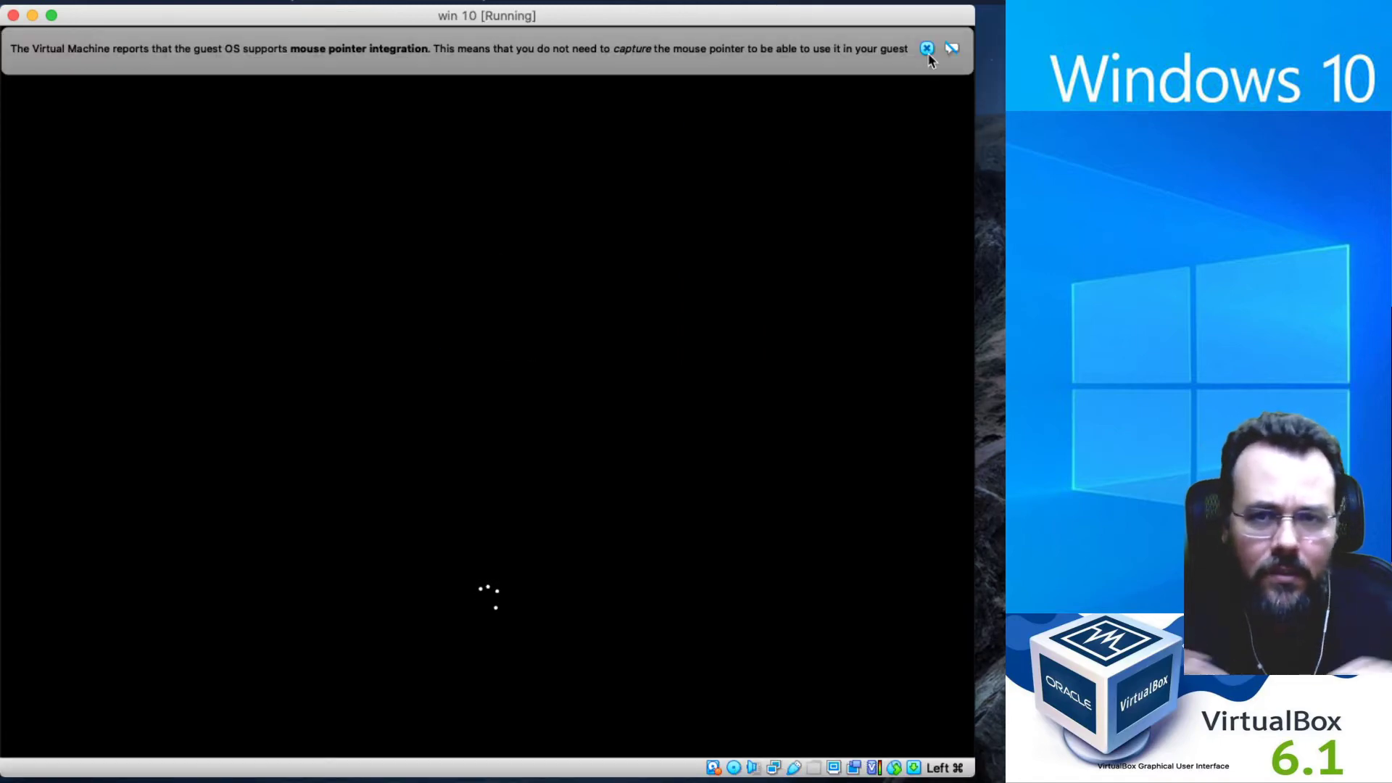
{"action": "left_click", "coordinate": [927, 48]}
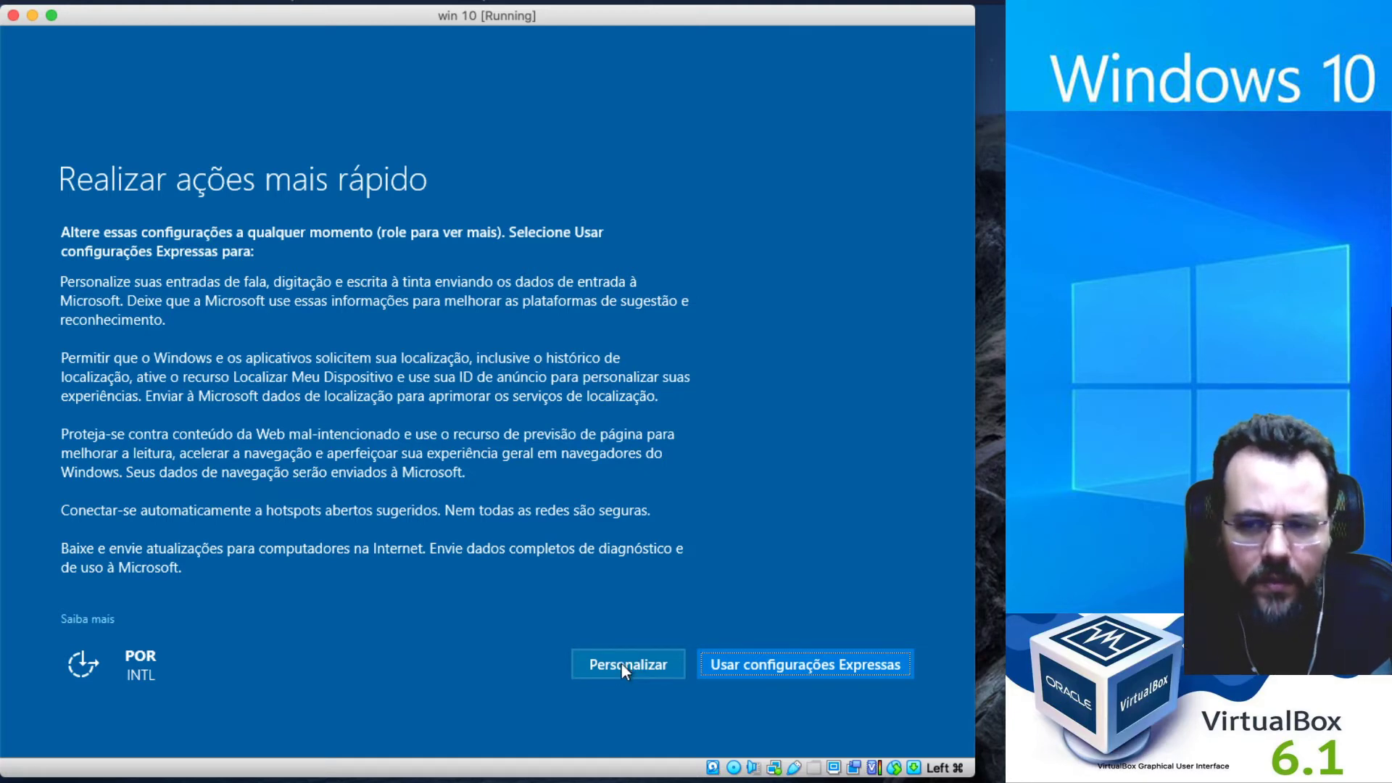
Customize settings: turn off speech/inking personalization, typing data, advertising ID, Skype matching and location.
{"action": "left_click", "coordinate": [623, 666]}
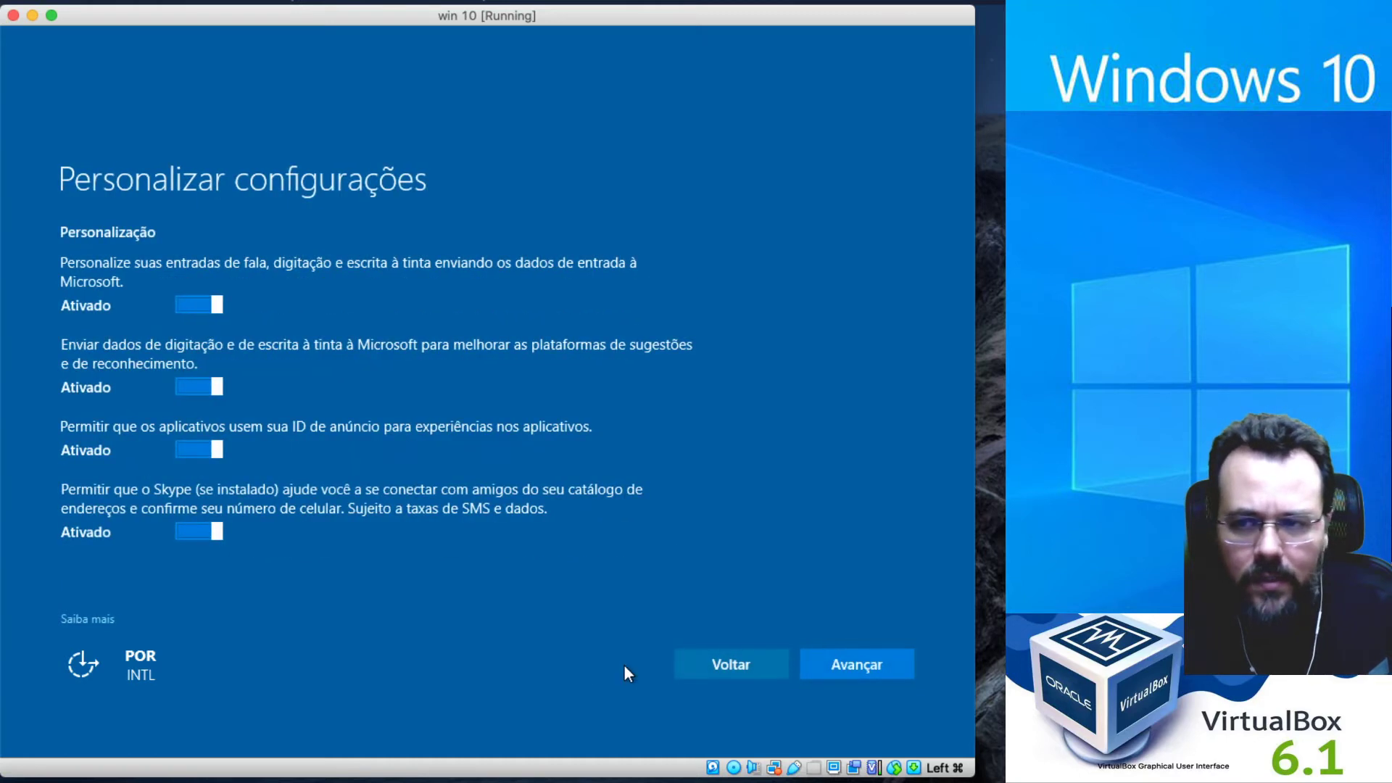
{"action": "left_click", "coordinate": [216, 307]}
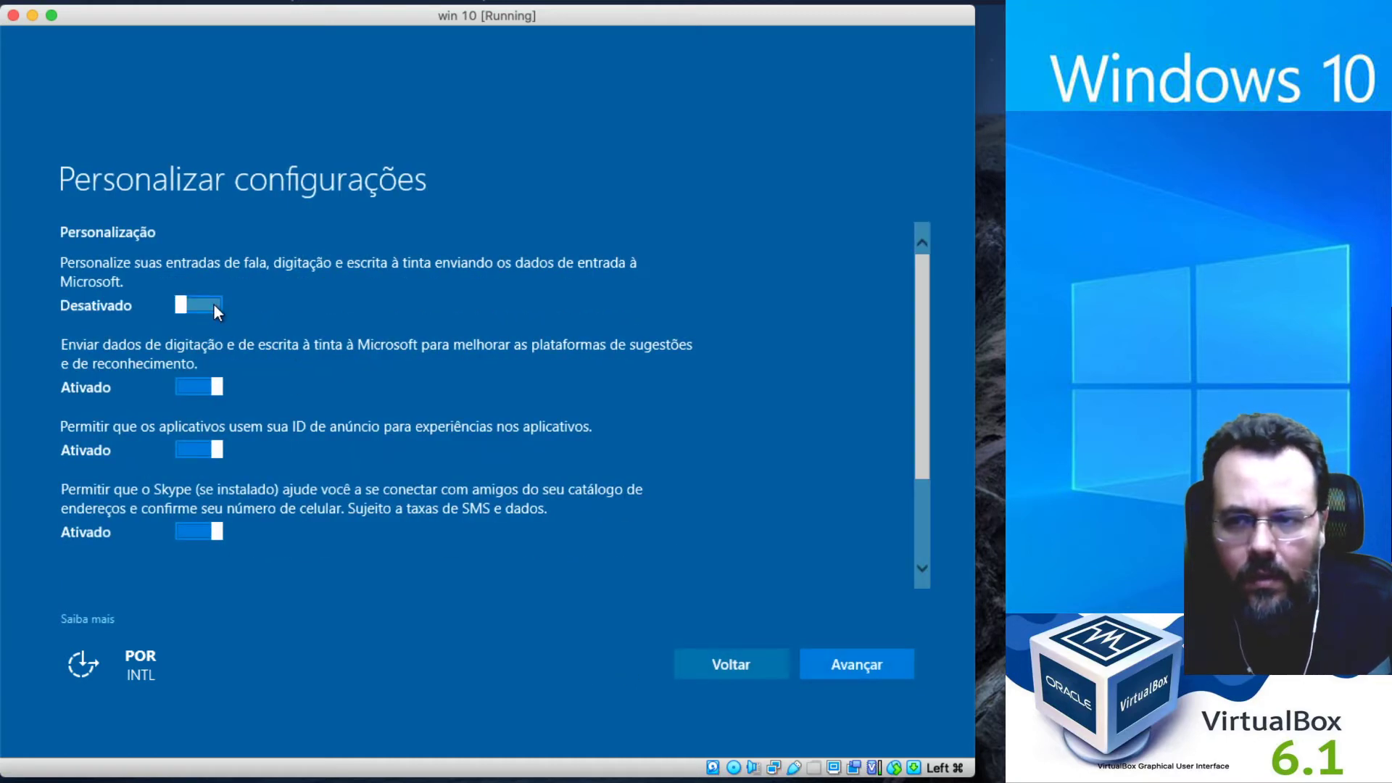
{"action": "left_click", "coordinate": [211, 394]}
{"action": "left_click", "coordinate": [206, 454]}
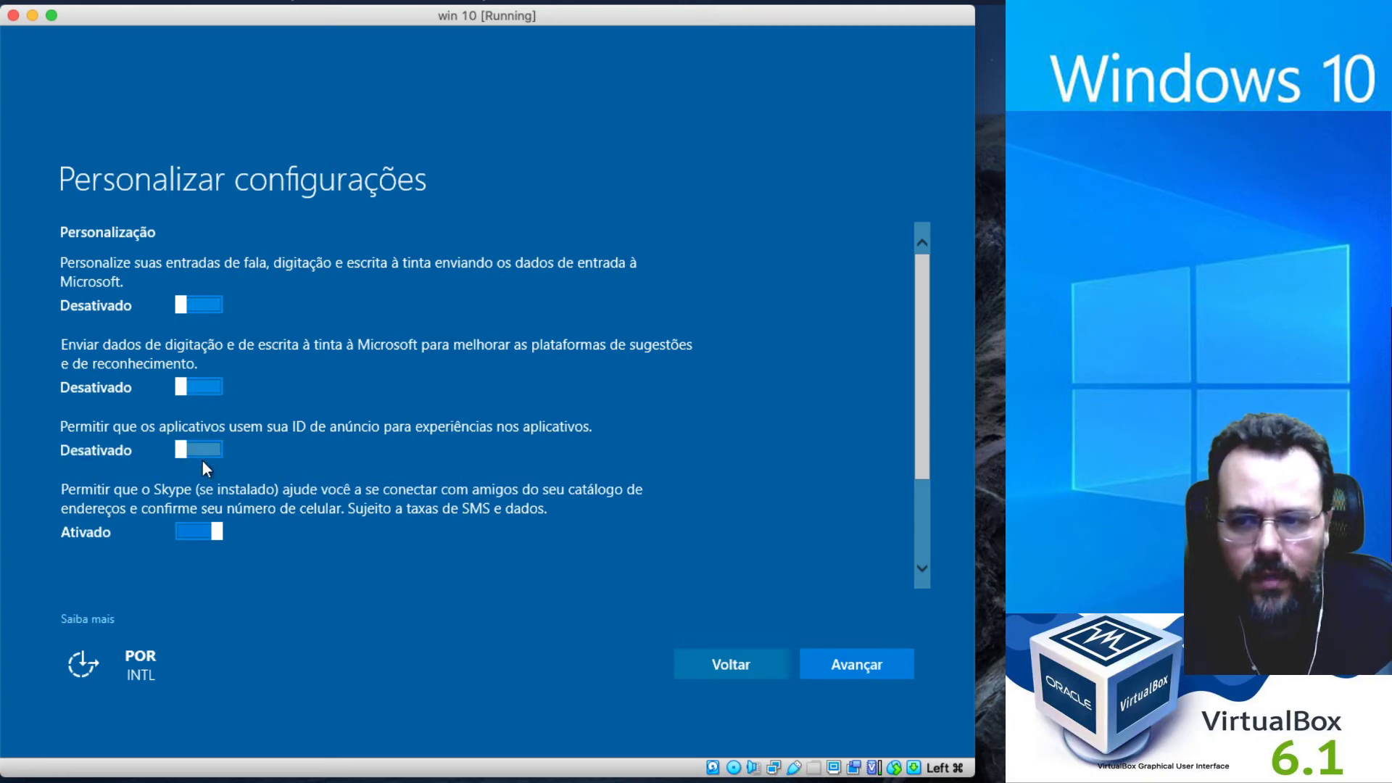
{"action": "left_click", "coordinate": [198, 535]}
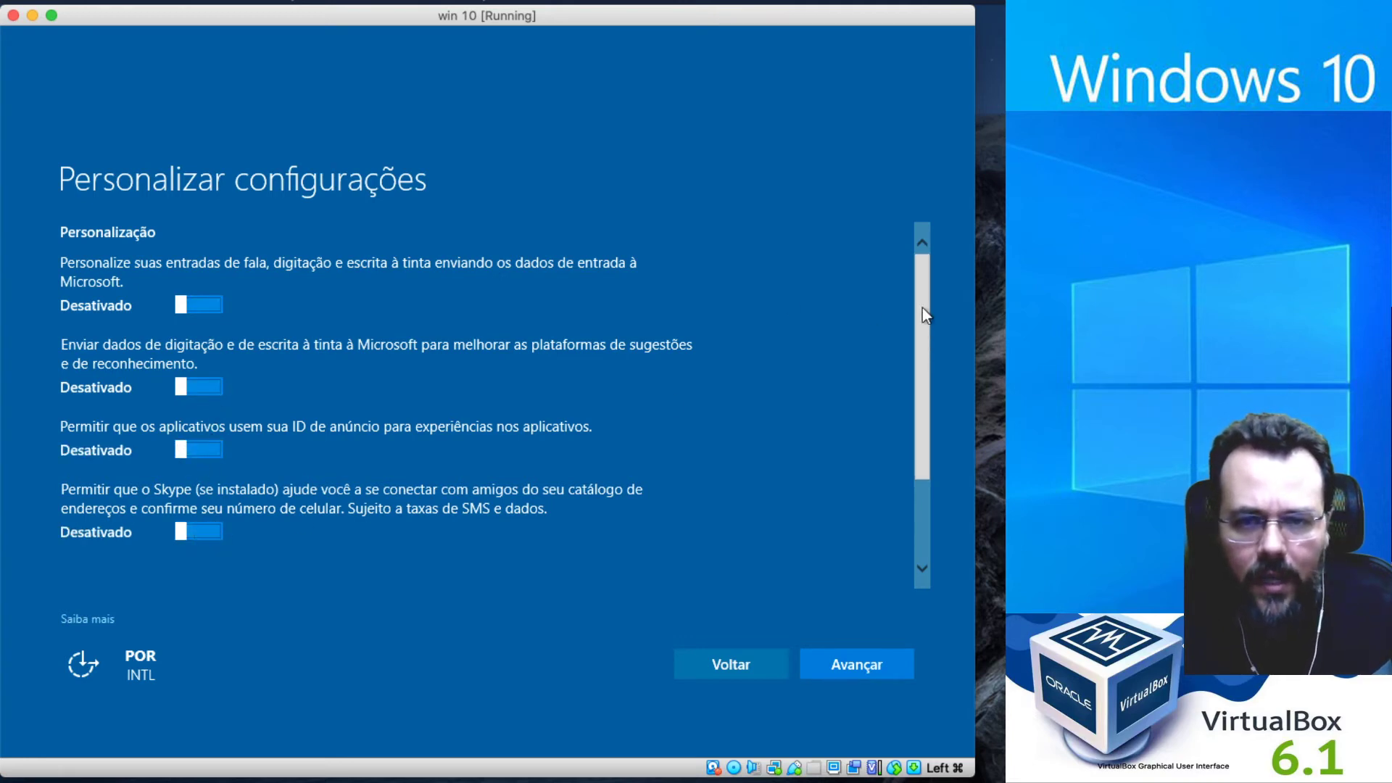
{"action": "left_click_drag", "start_coordinate": [922, 308], "coordinate": [938, 459]}
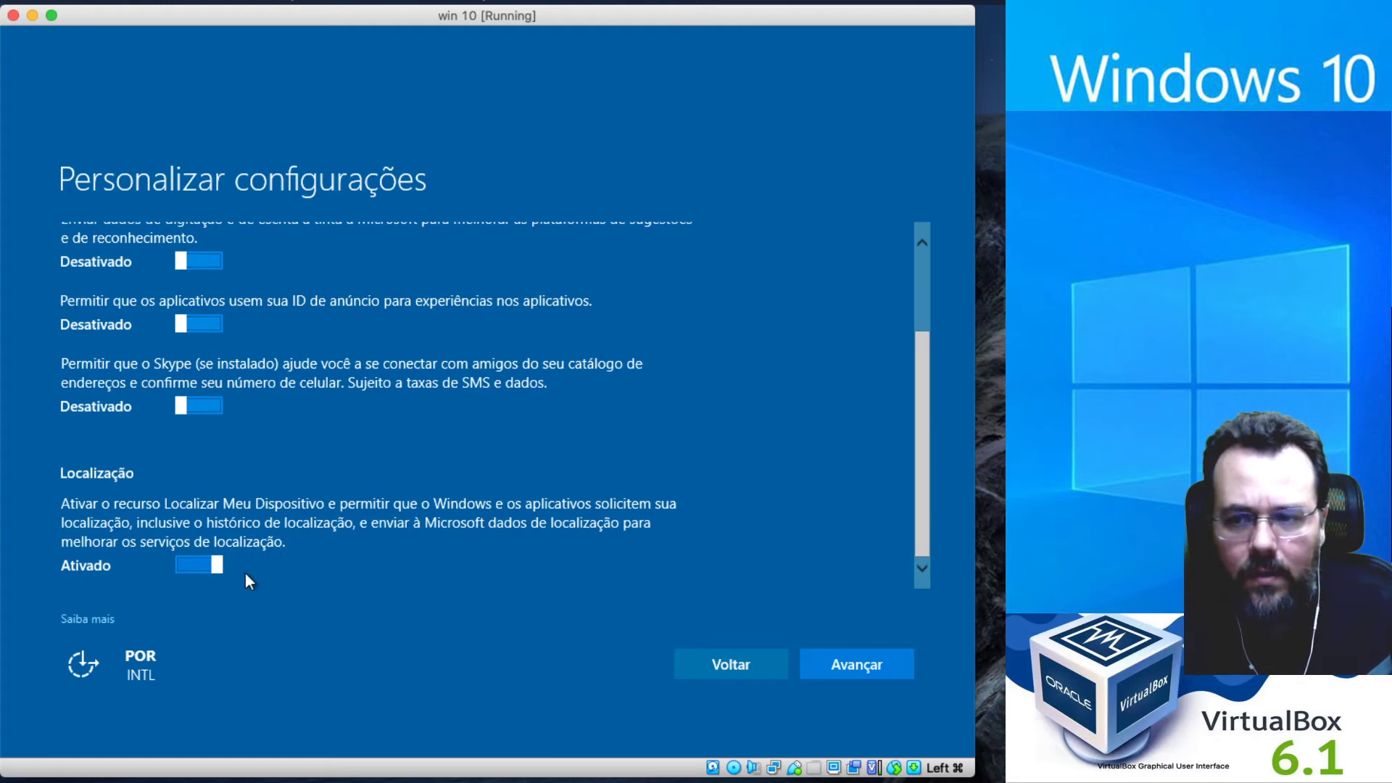
{"action": "left_click", "coordinate": [207, 567]}
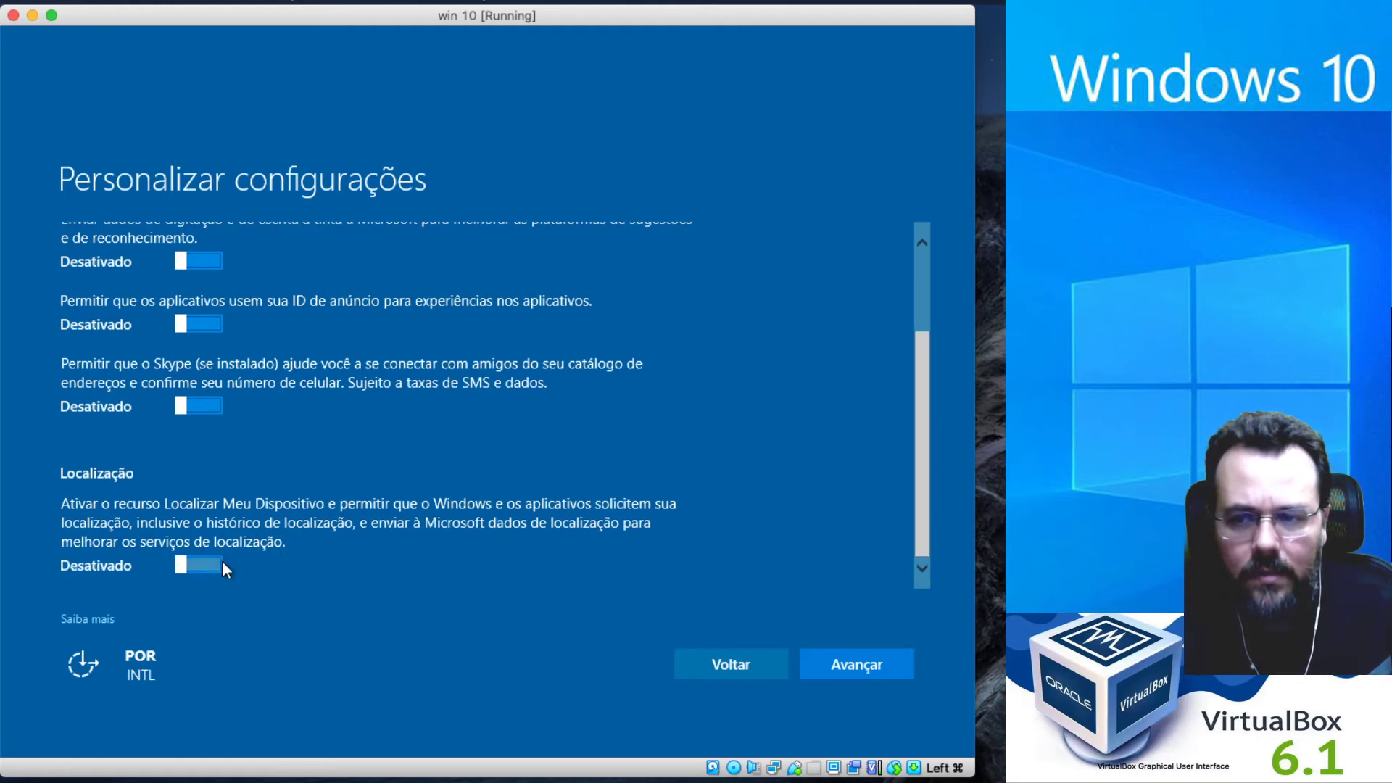
{"action": "left_click", "coordinate": [893, 661]}
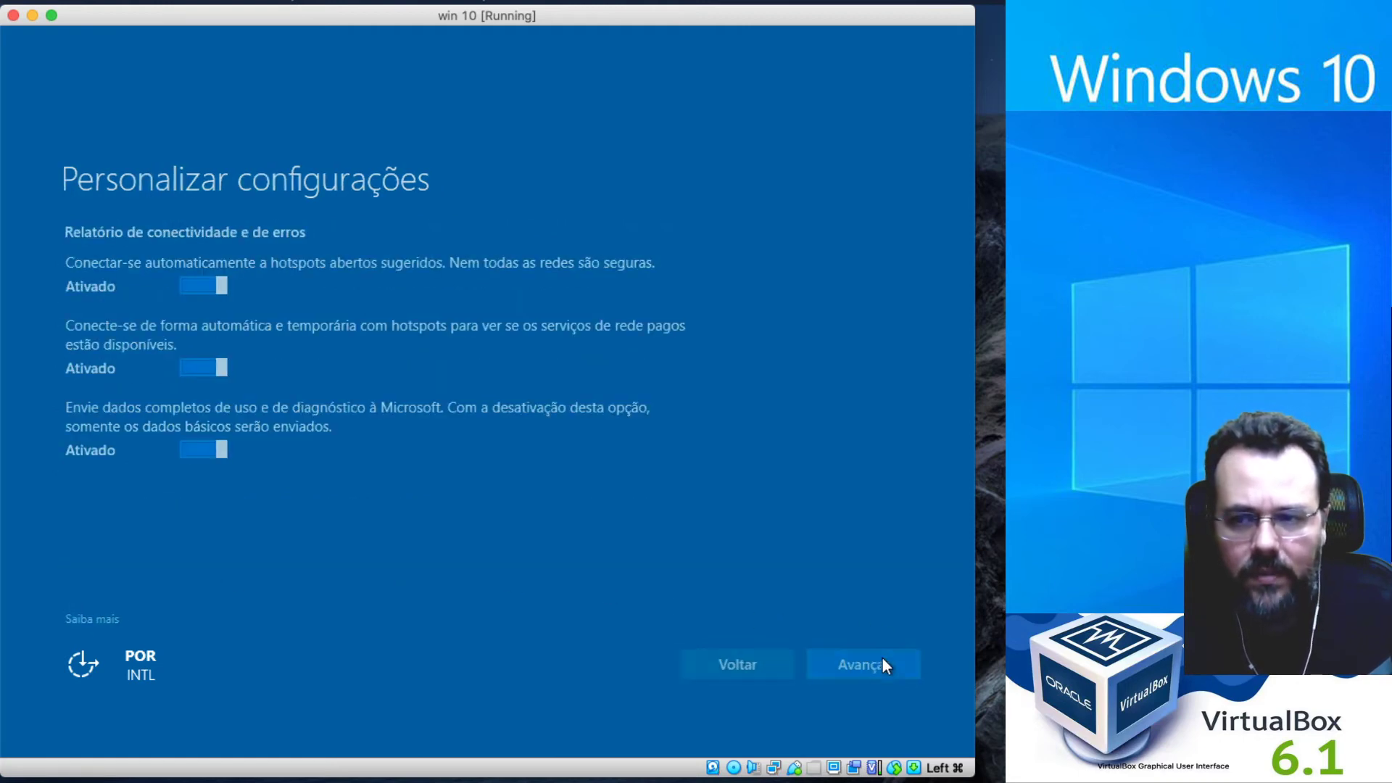
Turn off open hotspot connections, paid hotspots and full diagnostic data sending.
{"action": "left_click", "coordinate": [200, 292]}
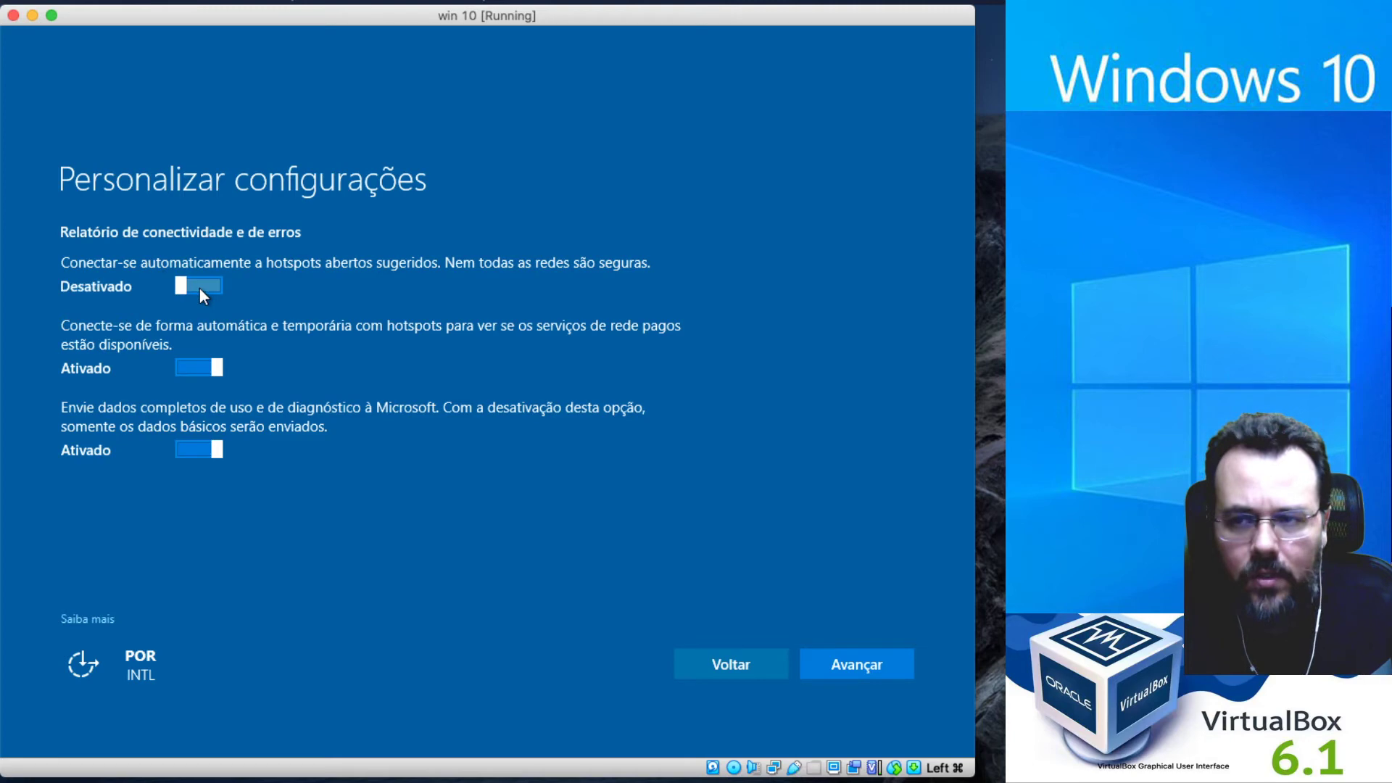
{"action": "left_click", "coordinate": [203, 373]}
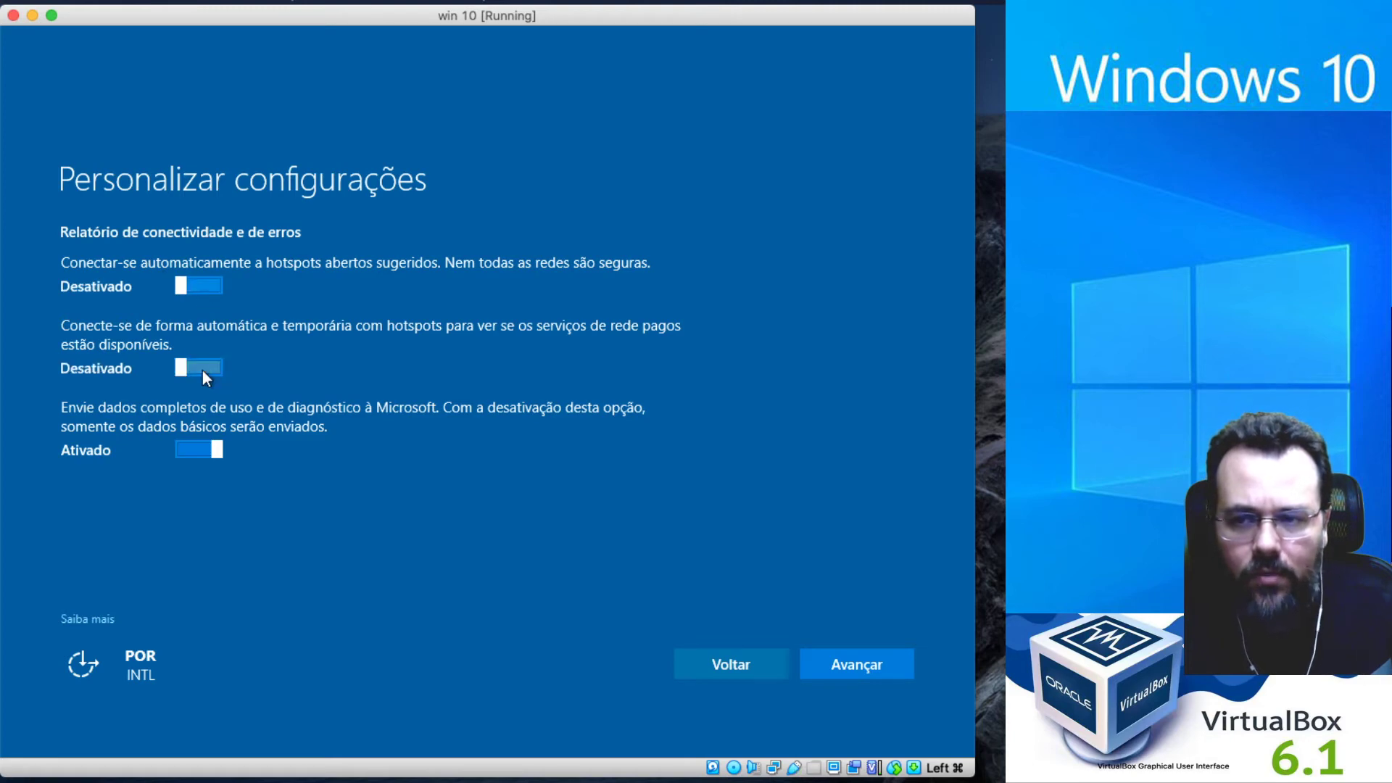
{"action": "left_click", "coordinate": [200, 450]}
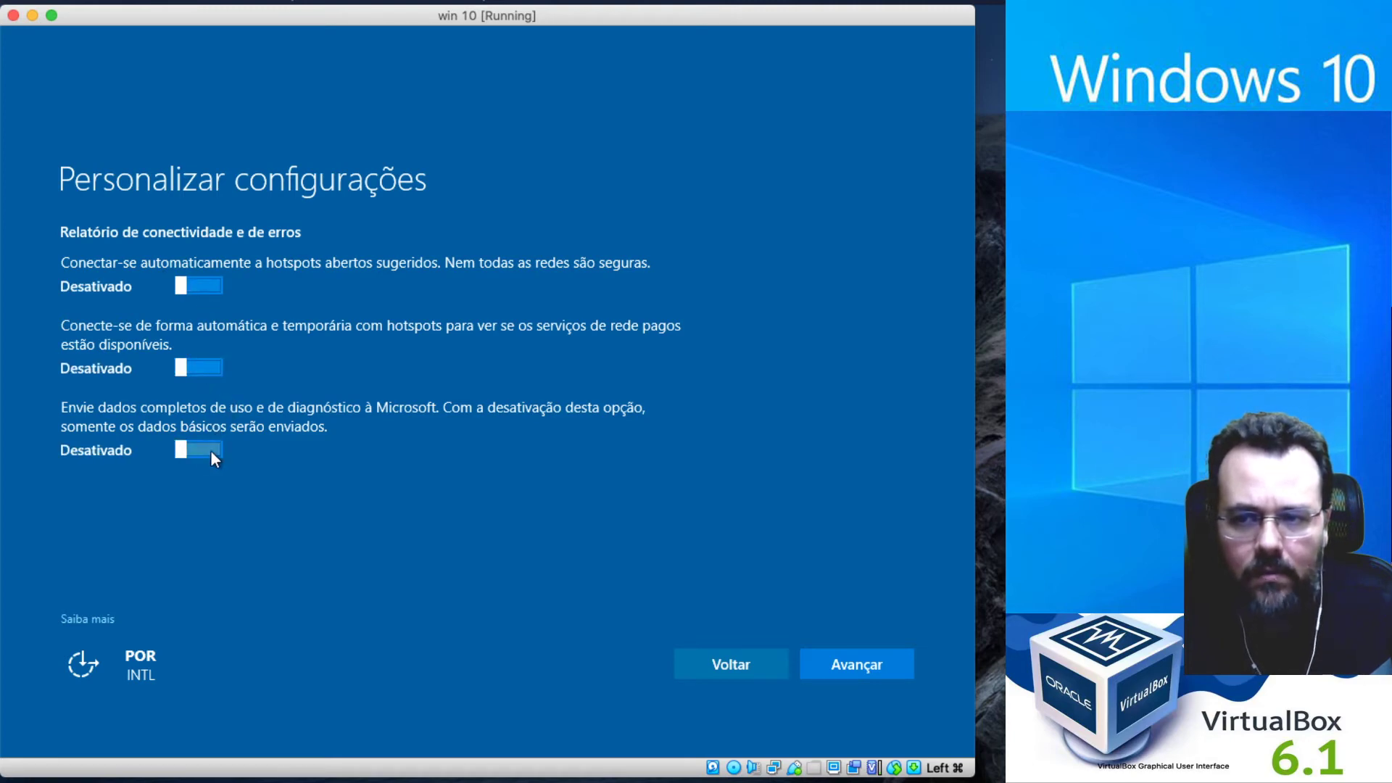
{"action": "left_click", "coordinate": [872, 660]}
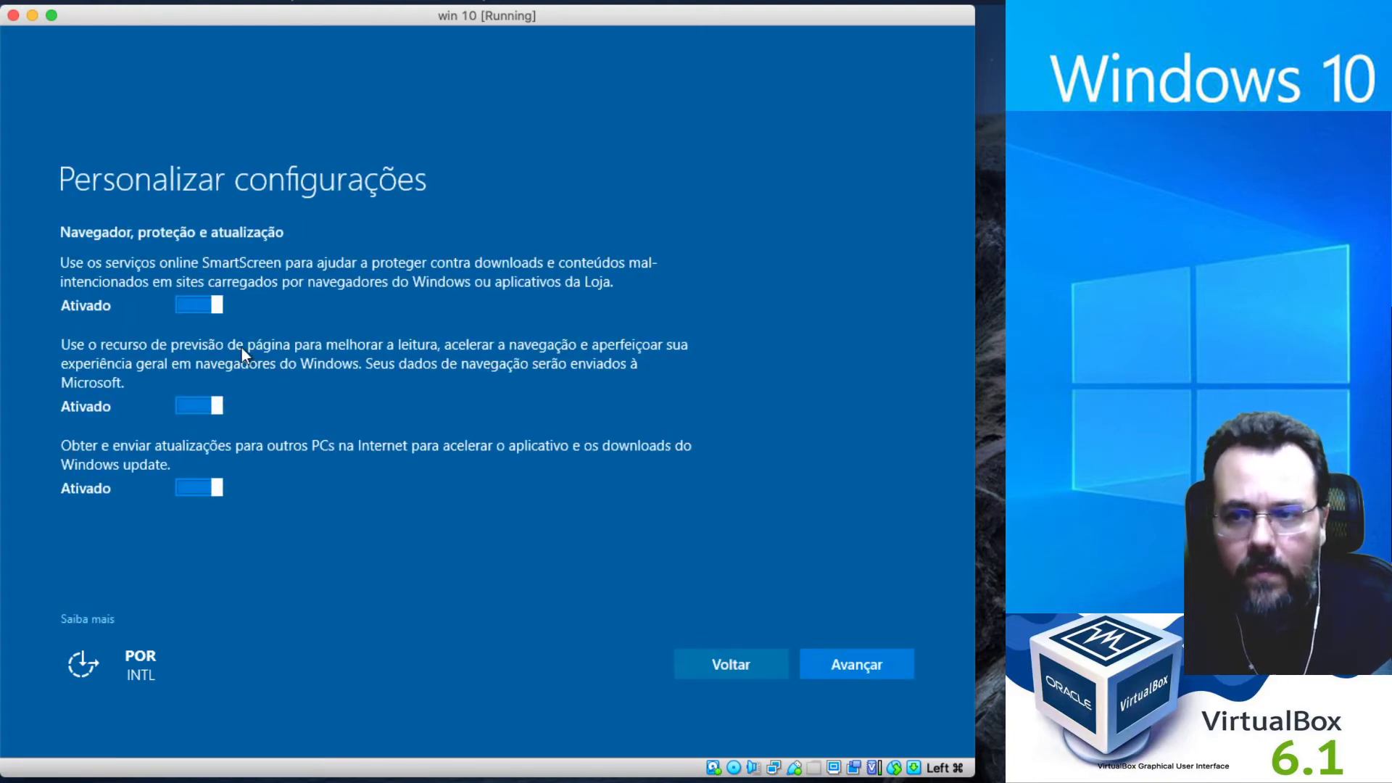
Turn off SmartScreen, page prediction and sharing updates with other PCs, then continue.
{"action": "left_click", "coordinate": [197, 303]}
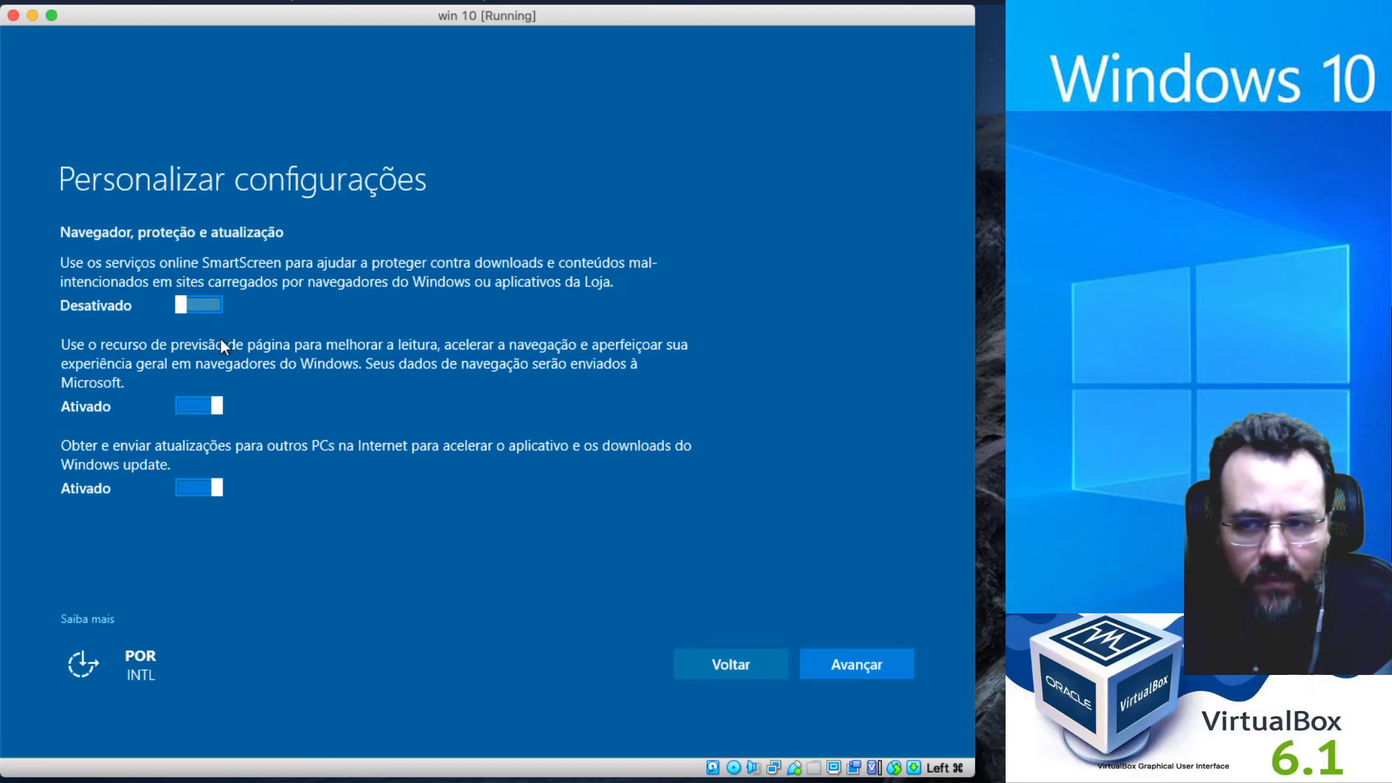
{"action": "left_click", "coordinate": [195, 411]}
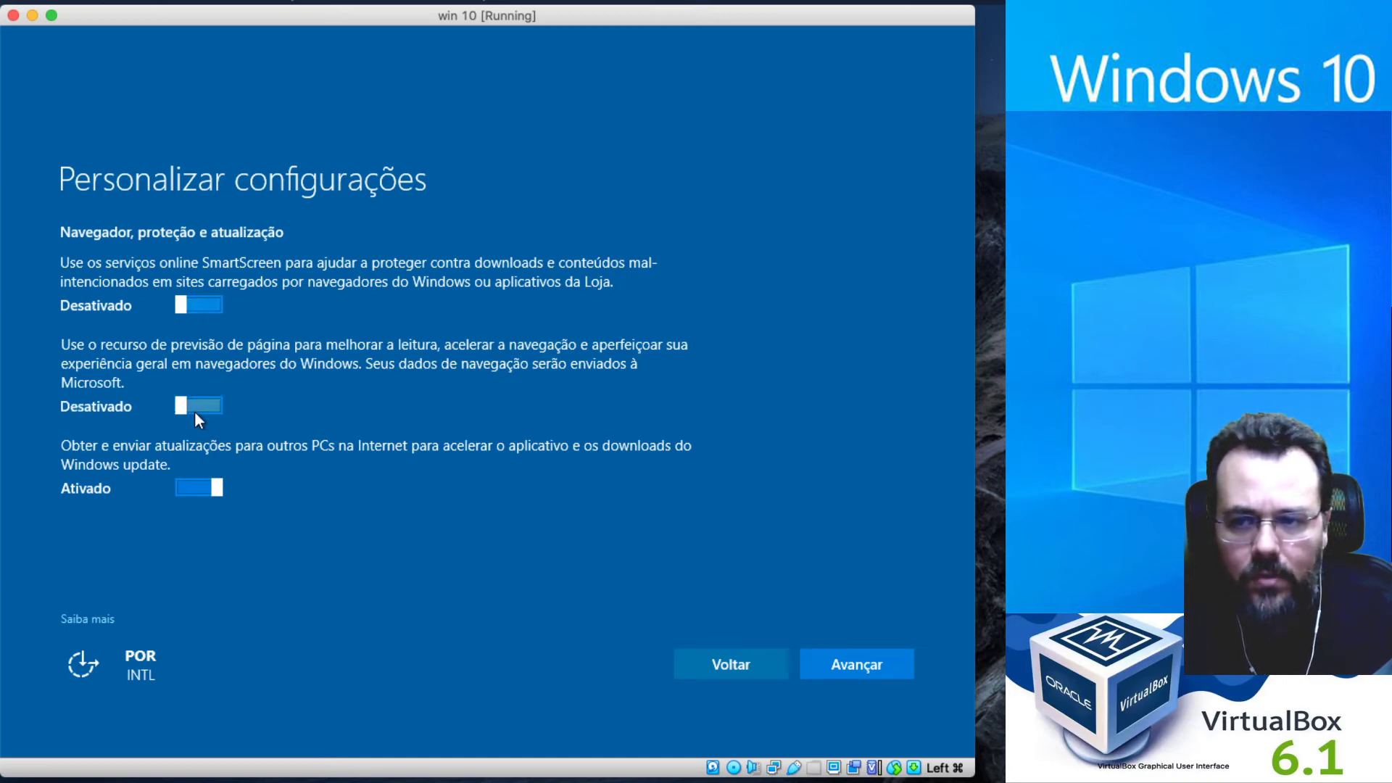
{"action": "left_click", "coordinate": [206, 485]}
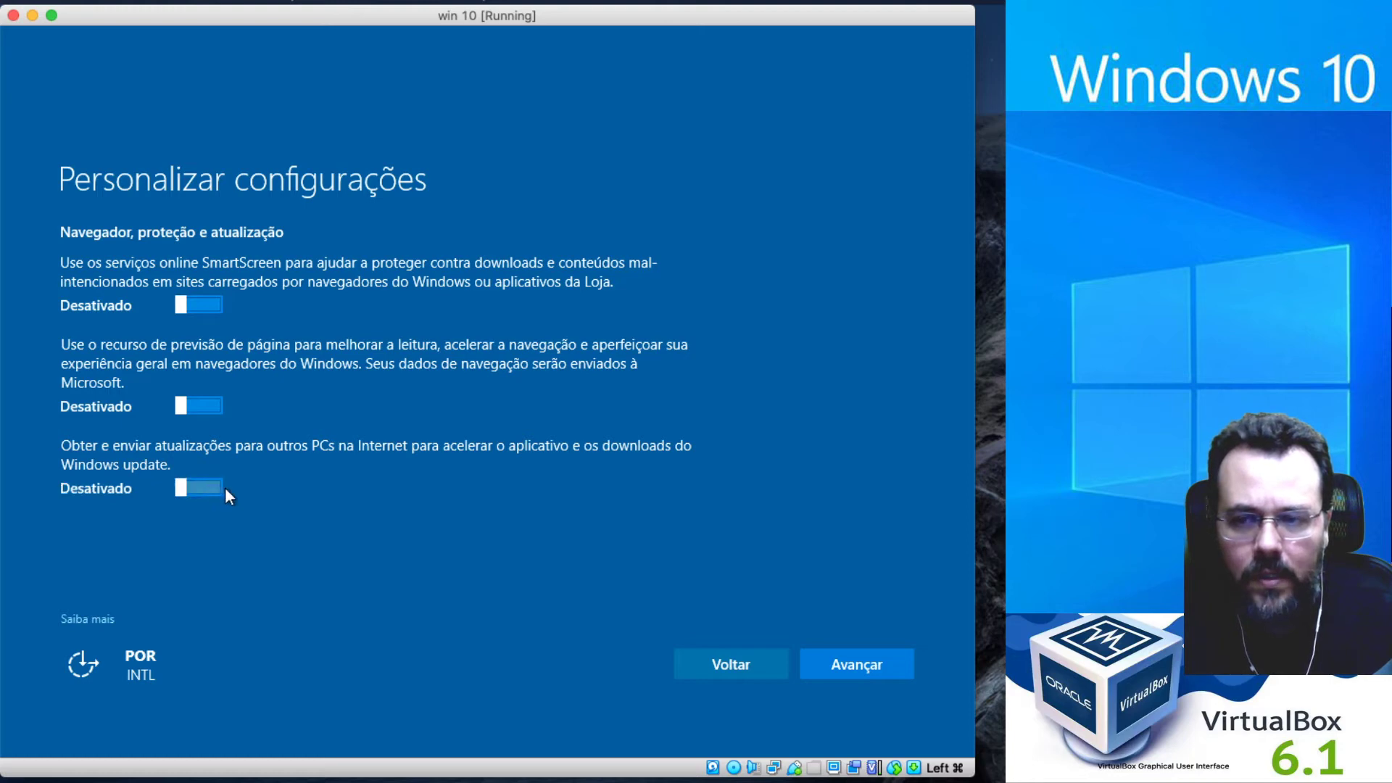
{"action": "left_click", "coordinate": [871, 667]}
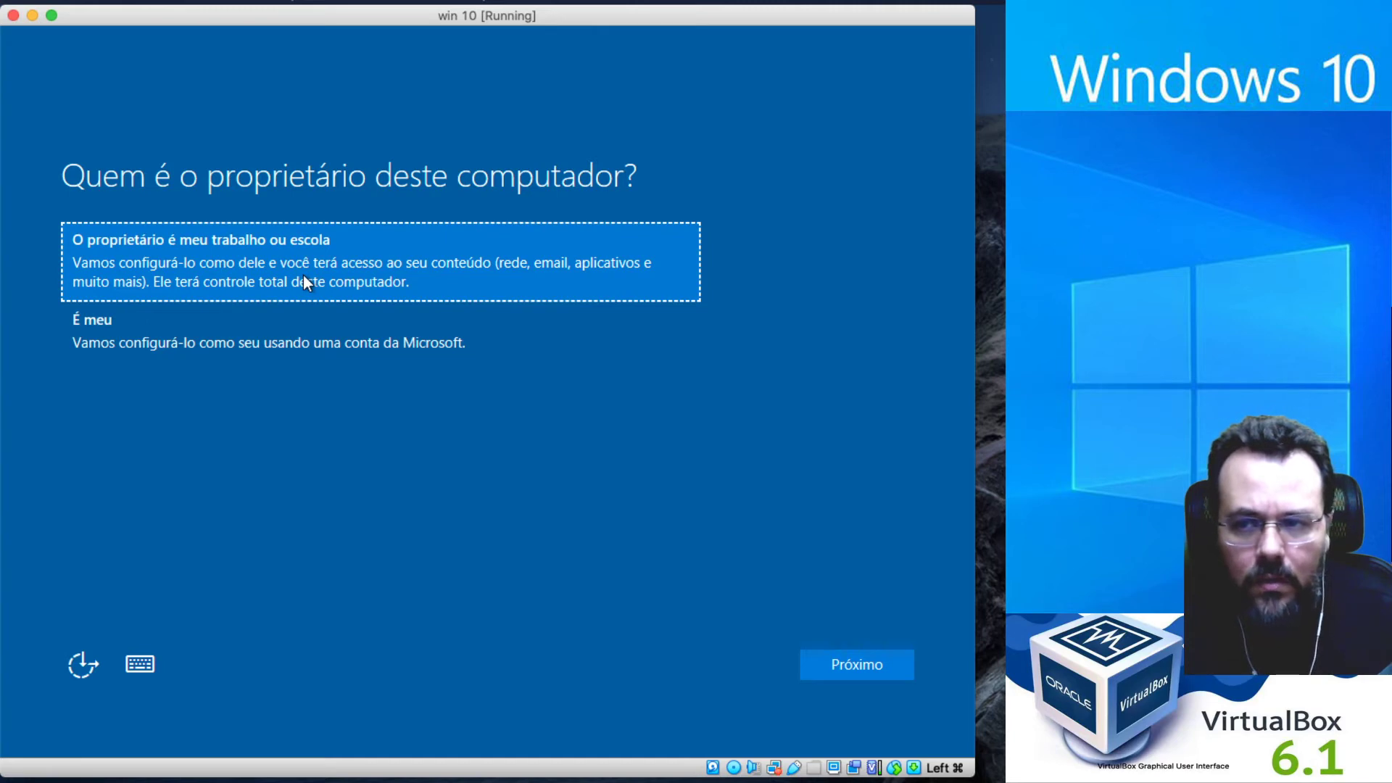
Choose 'É meu' personal ownership, backing out of the work or school connection page.
{"action": "left_click", "coordinate": [243, 355]}
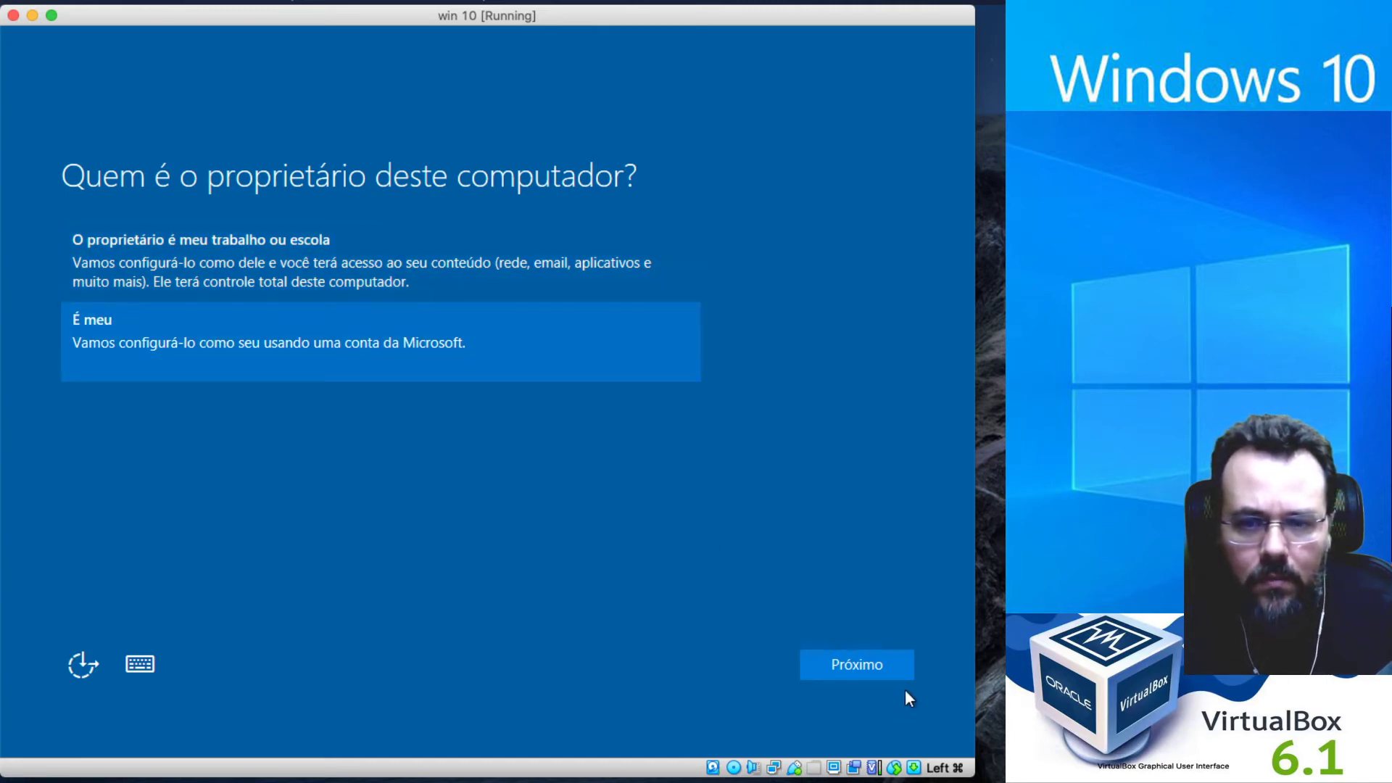
{"action": "left_click", "coordinate": [398, 281]}
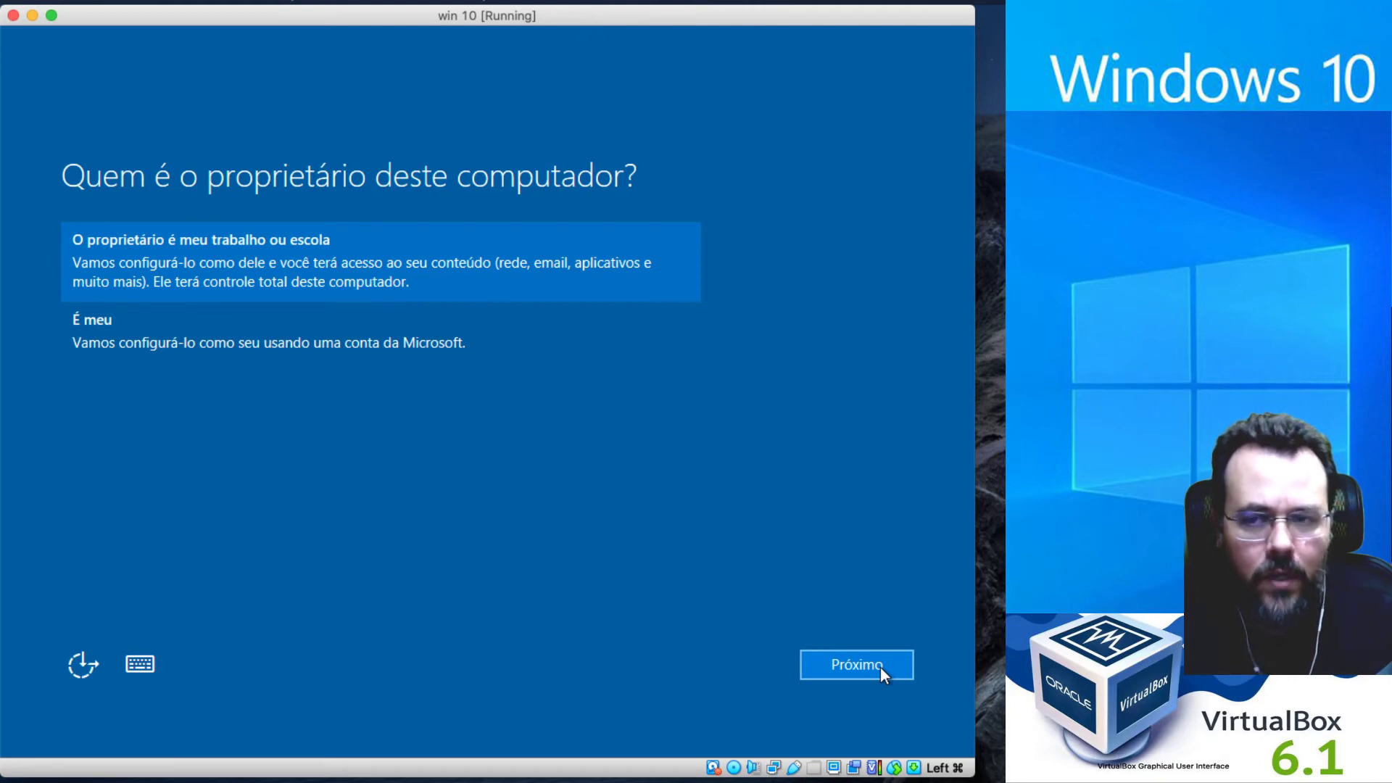
{"action": "left_click", "coordinate": [441, 324]}
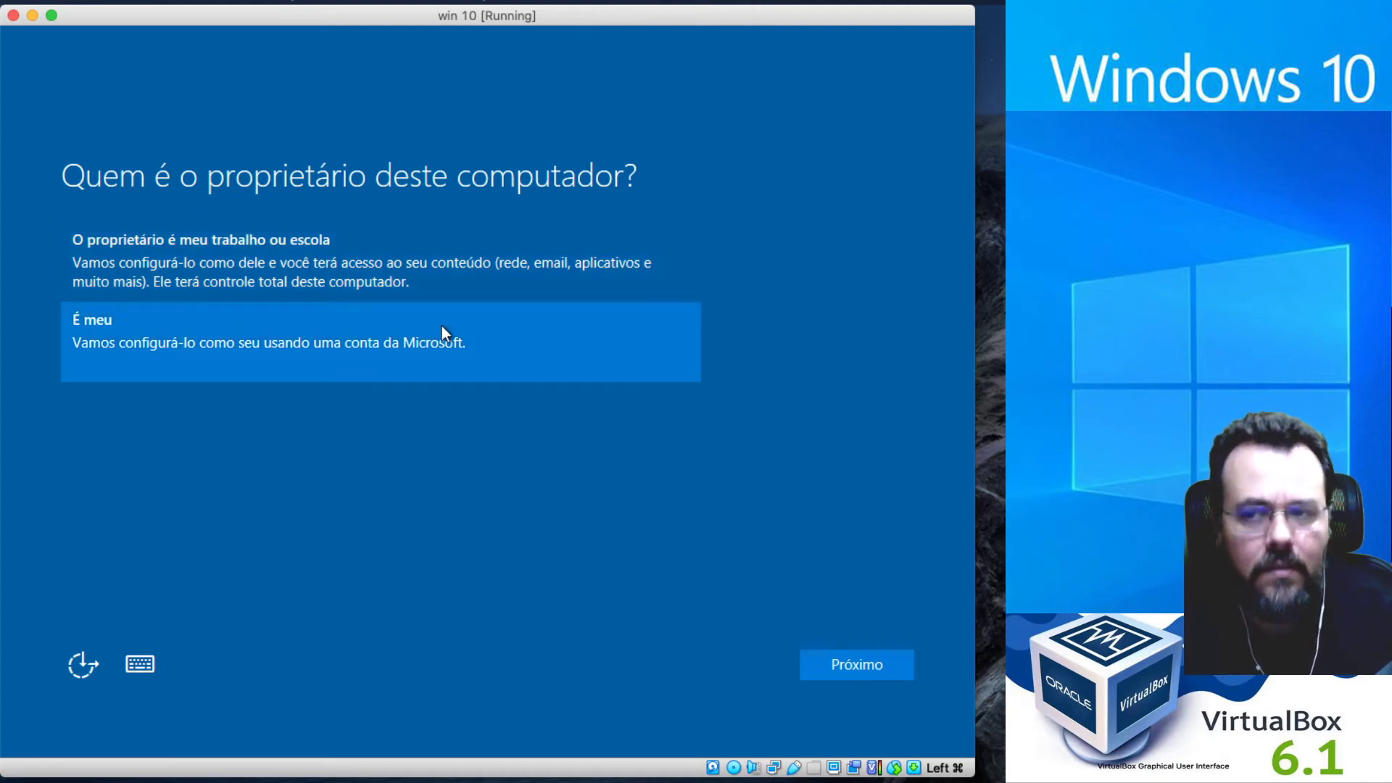
{"action": "left_click", "coordinate": [541, 264]}
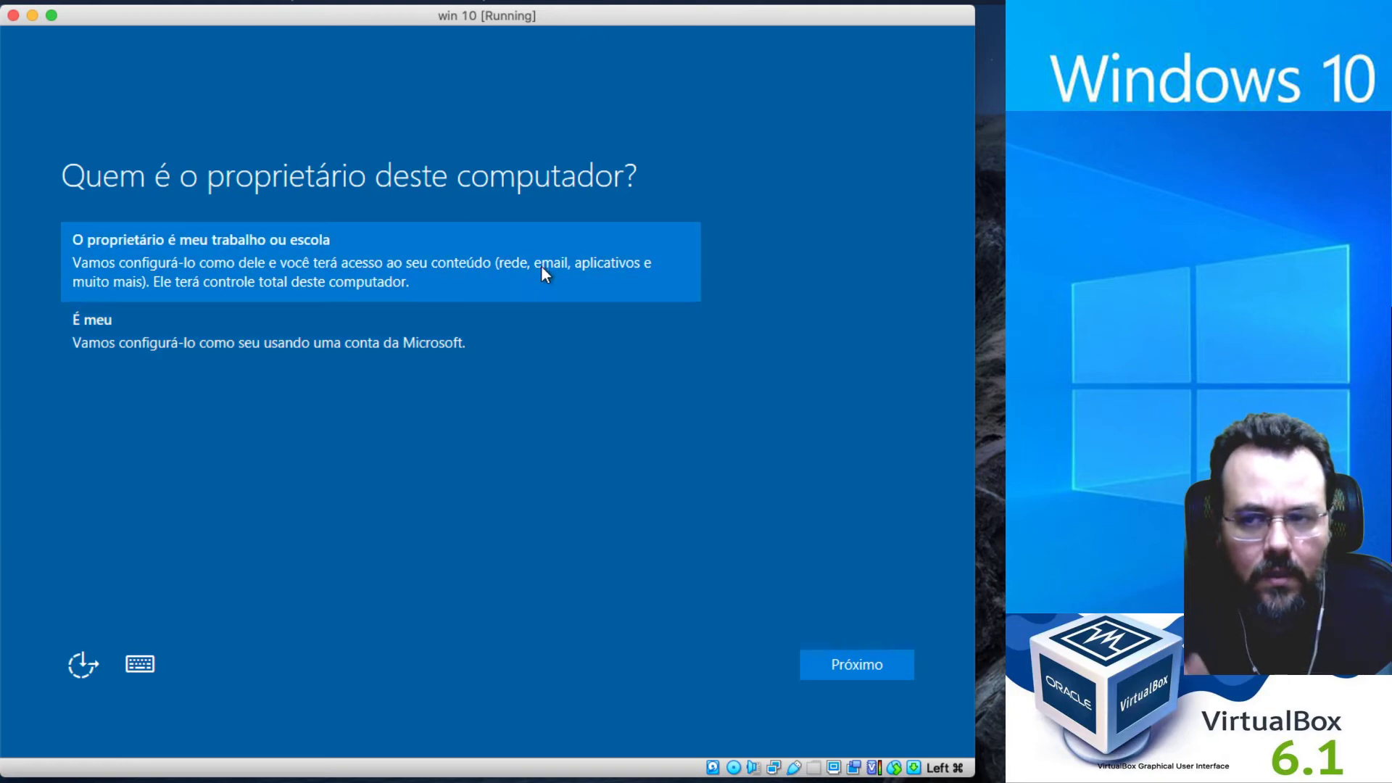
{"action": "left_click", "coordinate": [865, 663]}
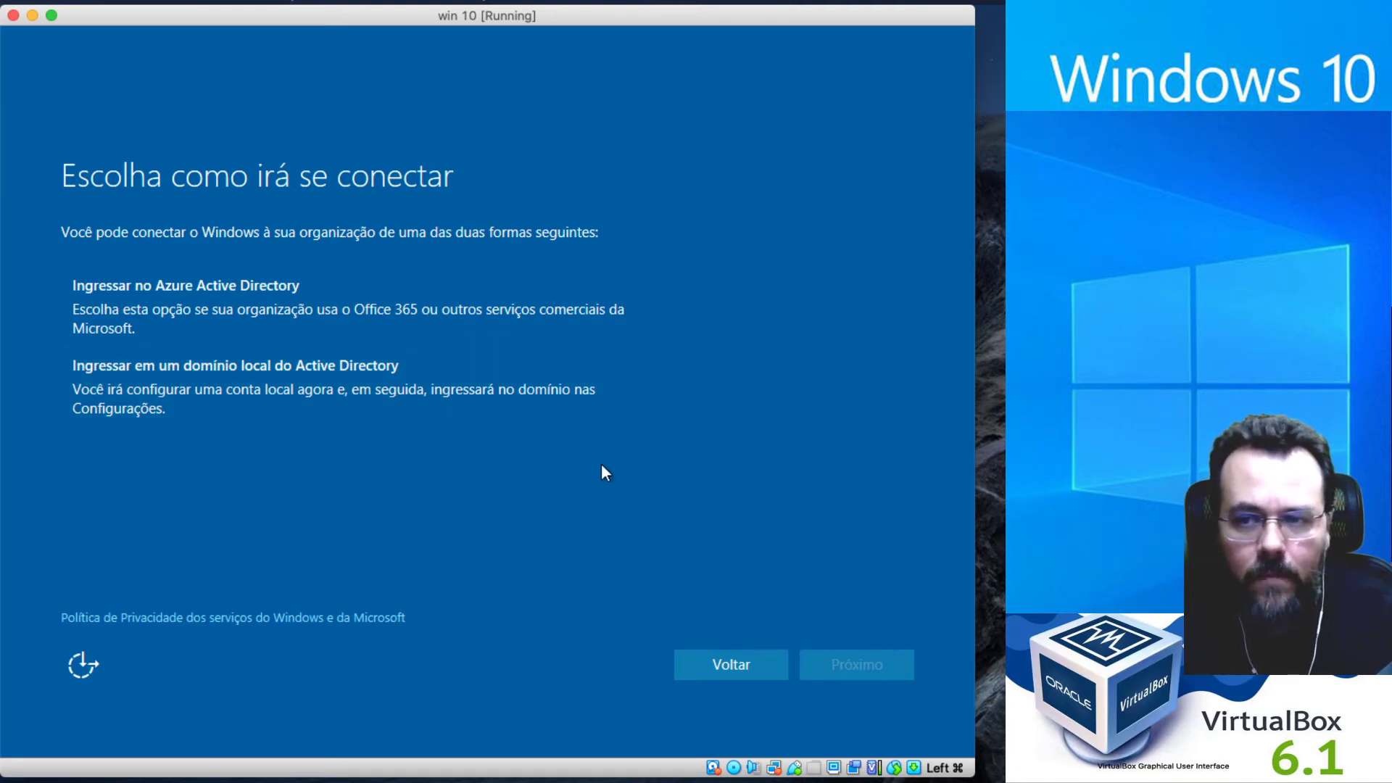
{"action": "left_click", "coordinate": [737, 664]}
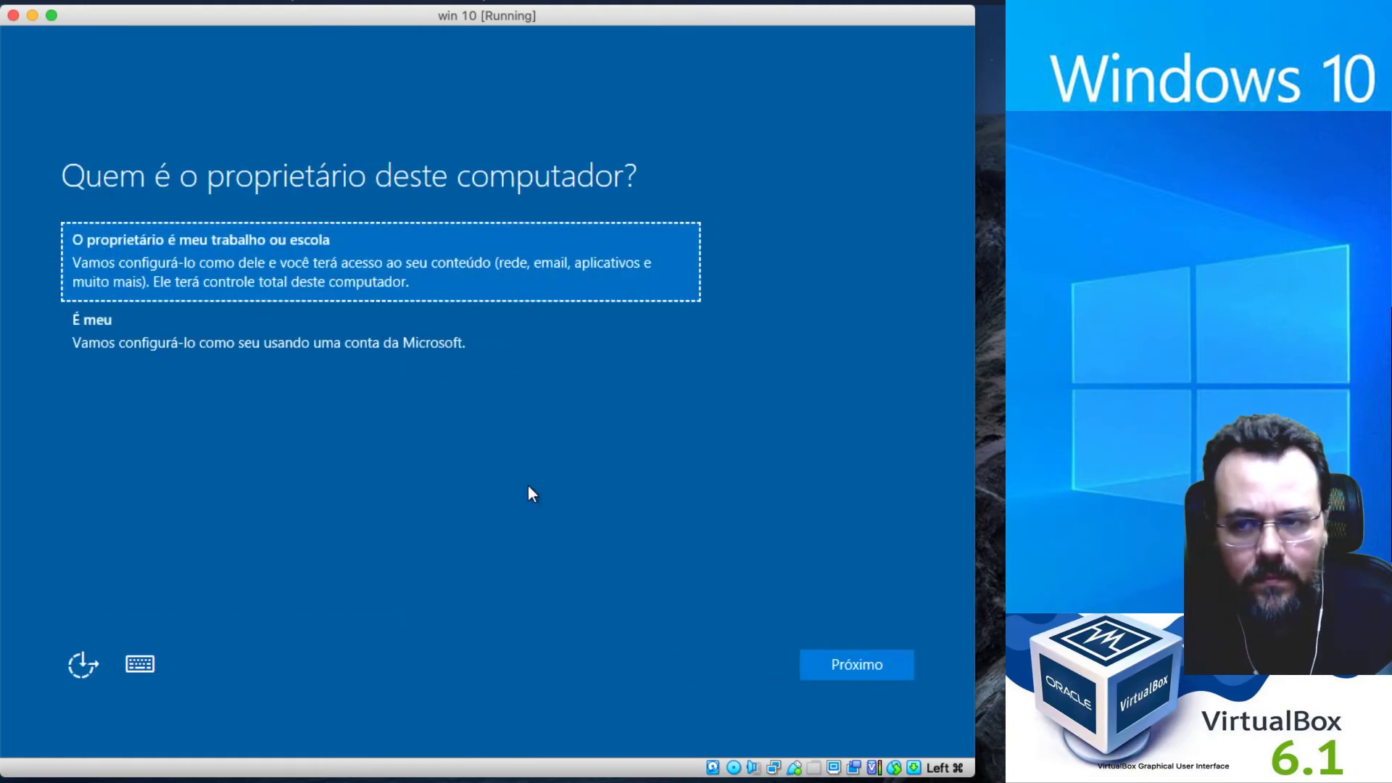
{"action": "left_click", "coordinate": [233, 334]}
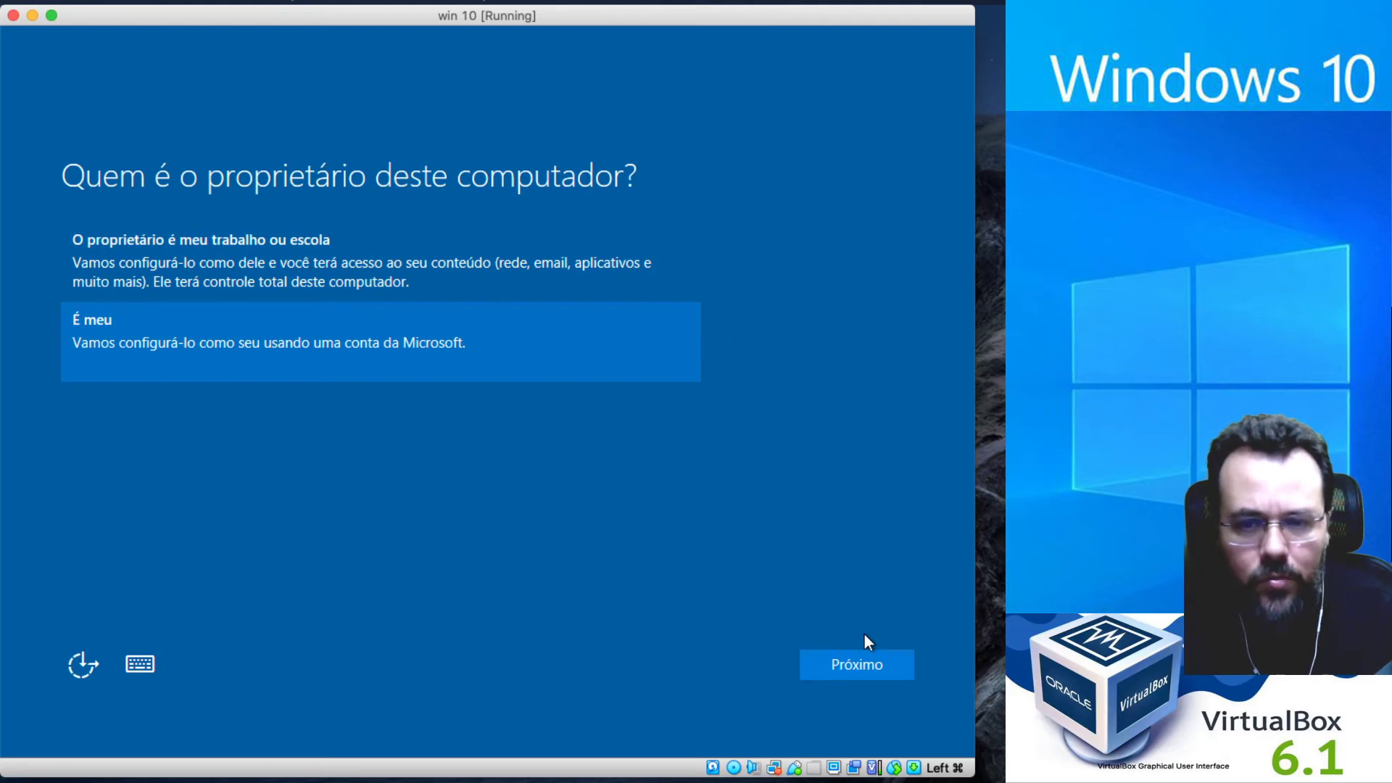
Continue as a personal computer and skip Microsoft sign-in with 'Ignorar esta etapa'.
{"action": "left_click", "coordinate": [863, 667]}
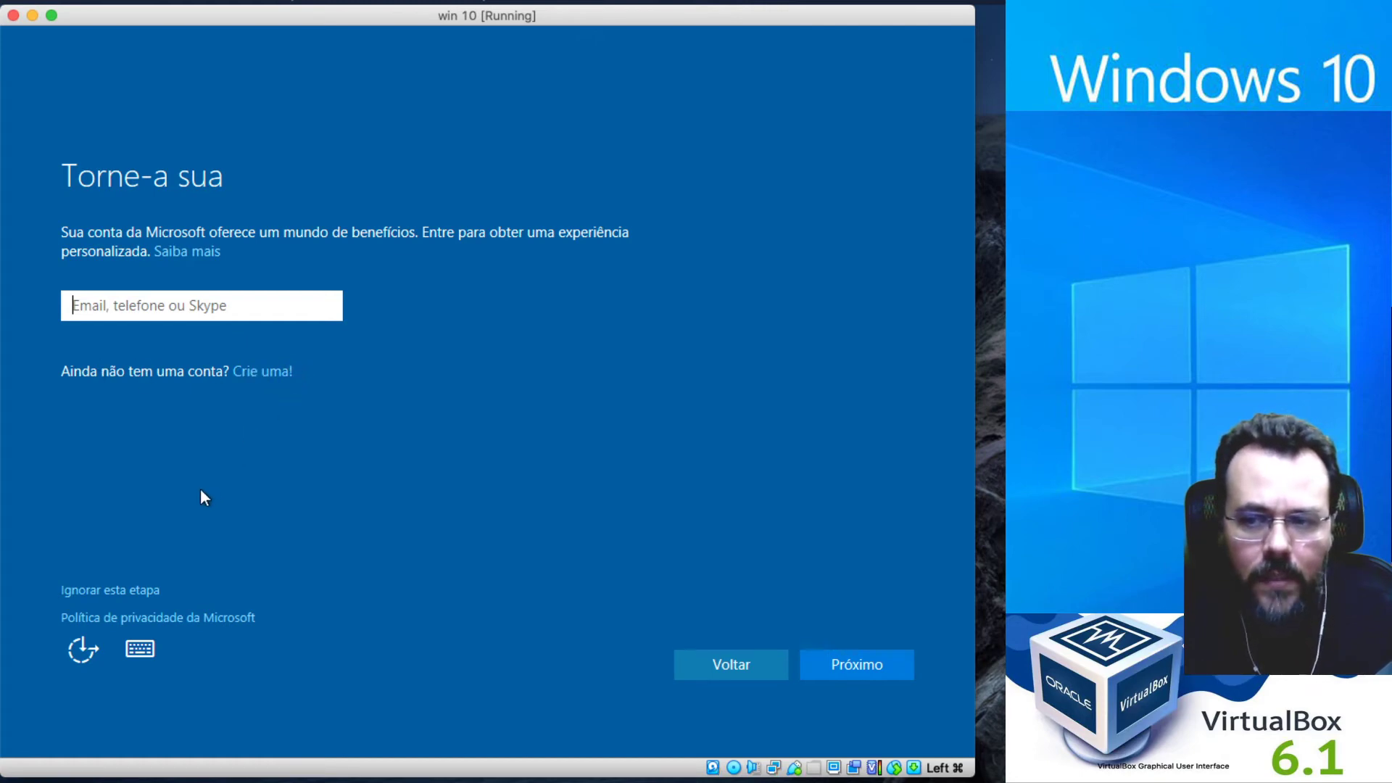
{"action": "left_click", "coordinate": [129, 591]}
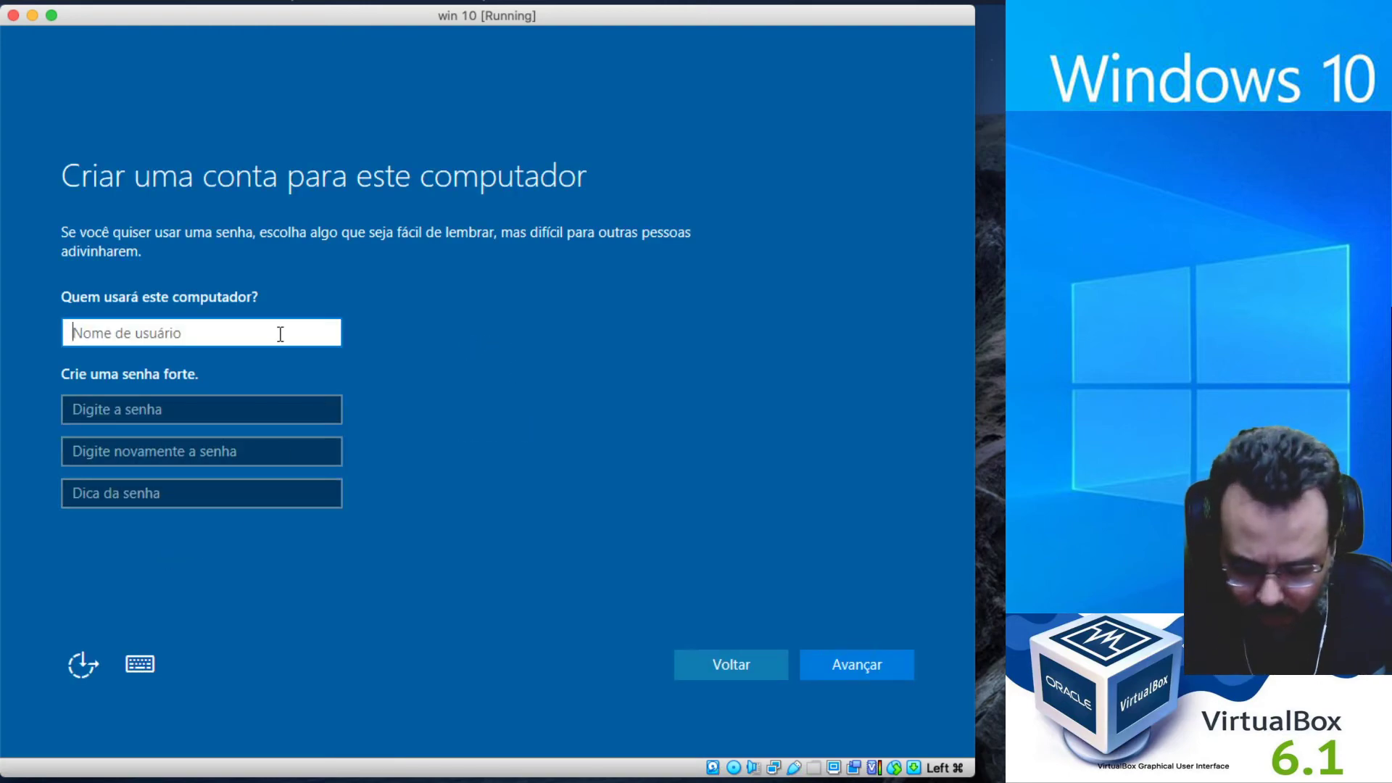
Enter the user name Aluno, then type and confirm the account password.
{"action": "type", "text": "Aluno"}
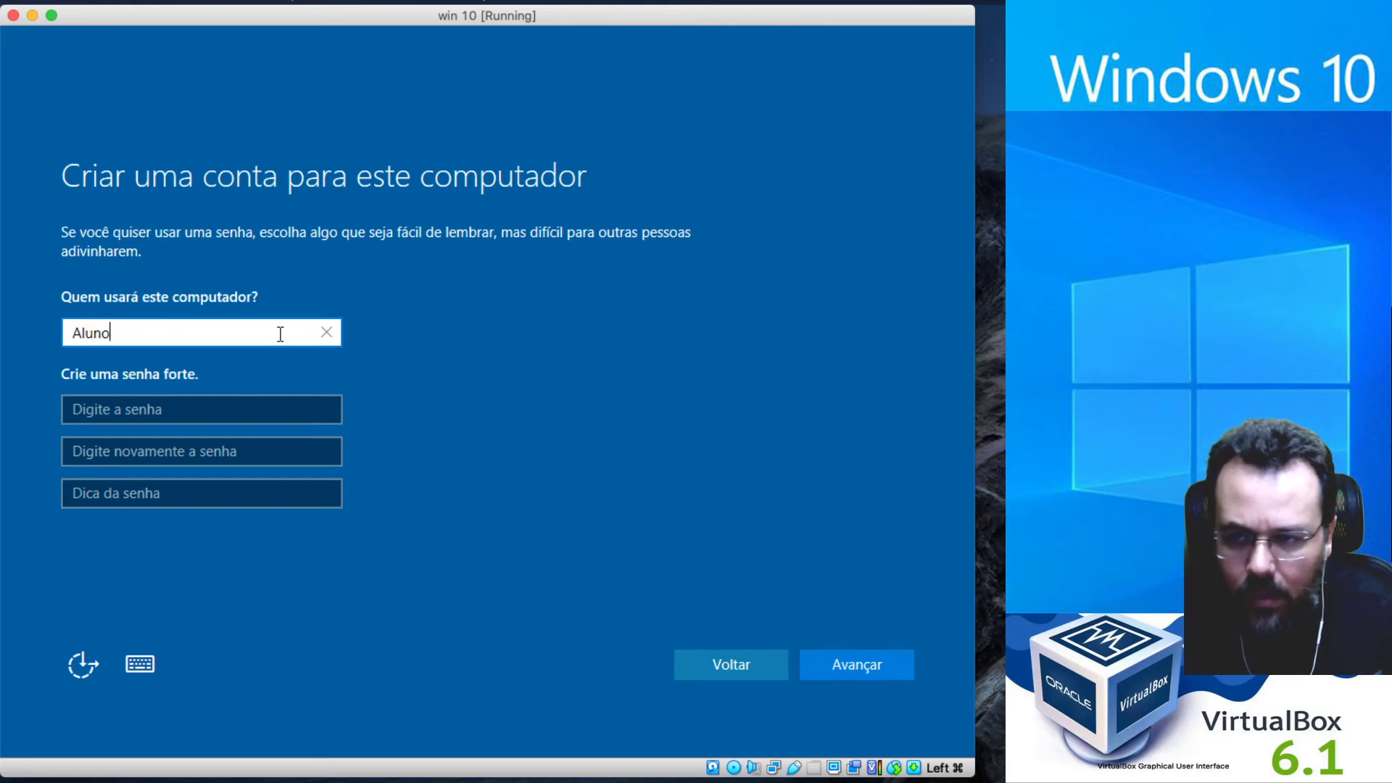
{"action": "key", "text": "Tab"}
{"action": "type", "text": "123456"}
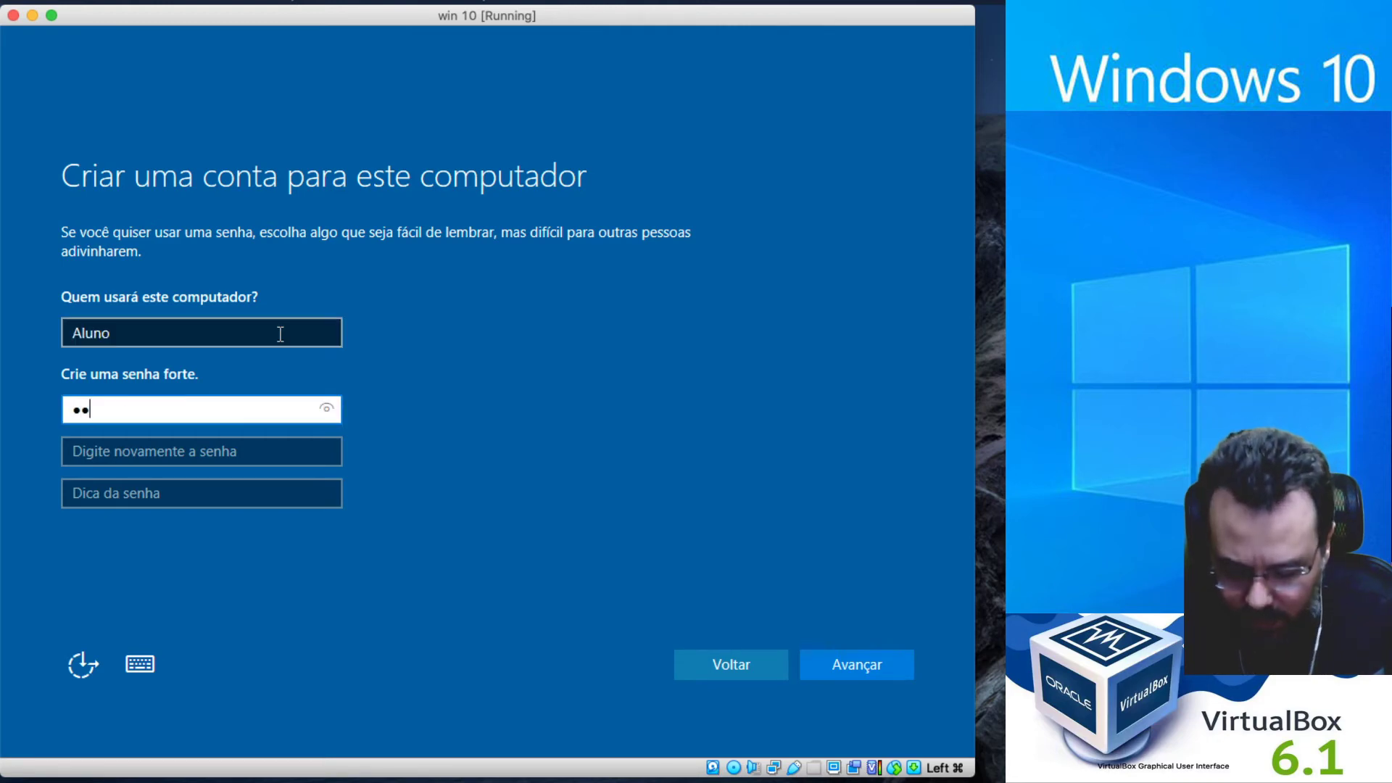
{"action": "type", "text": "7890"}
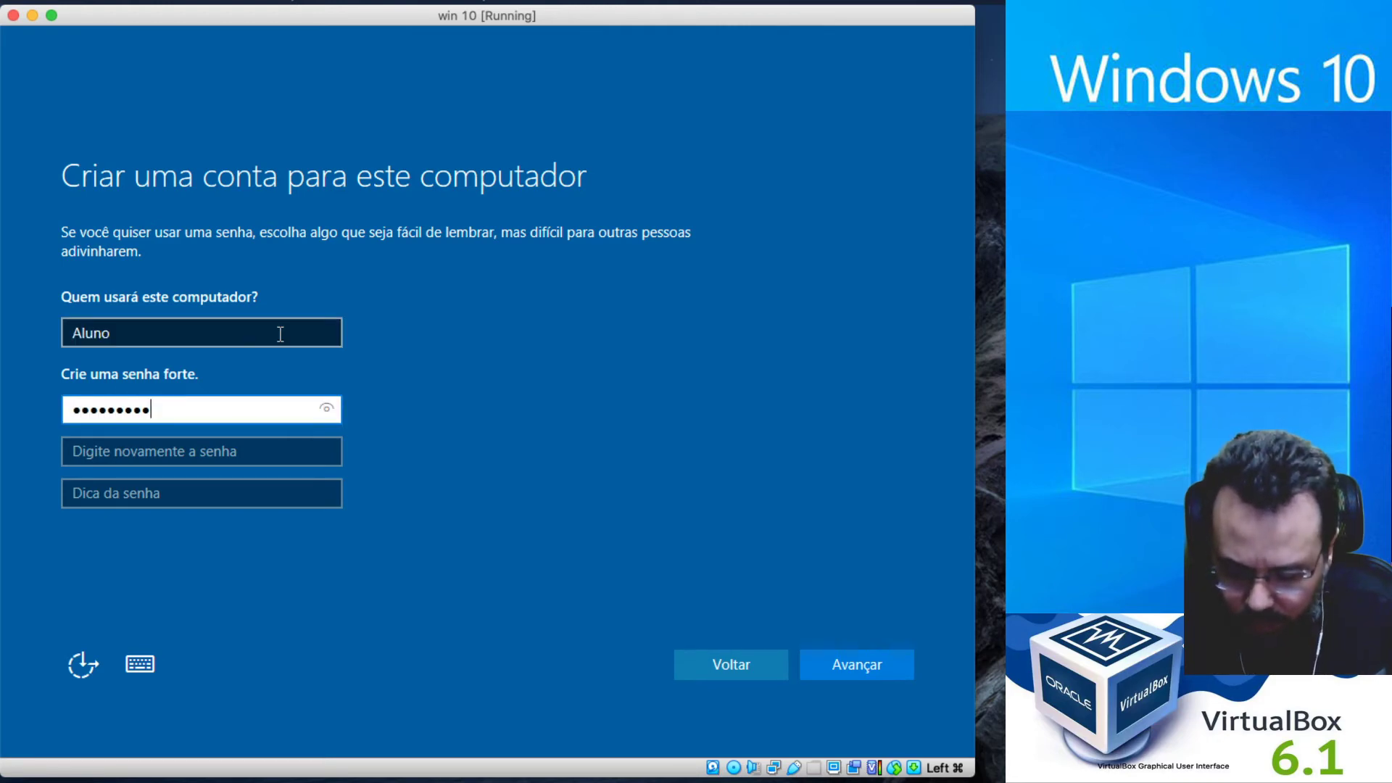
{"action": "key", "text": "Tab"}
{"action": "type", "text": "123456"}
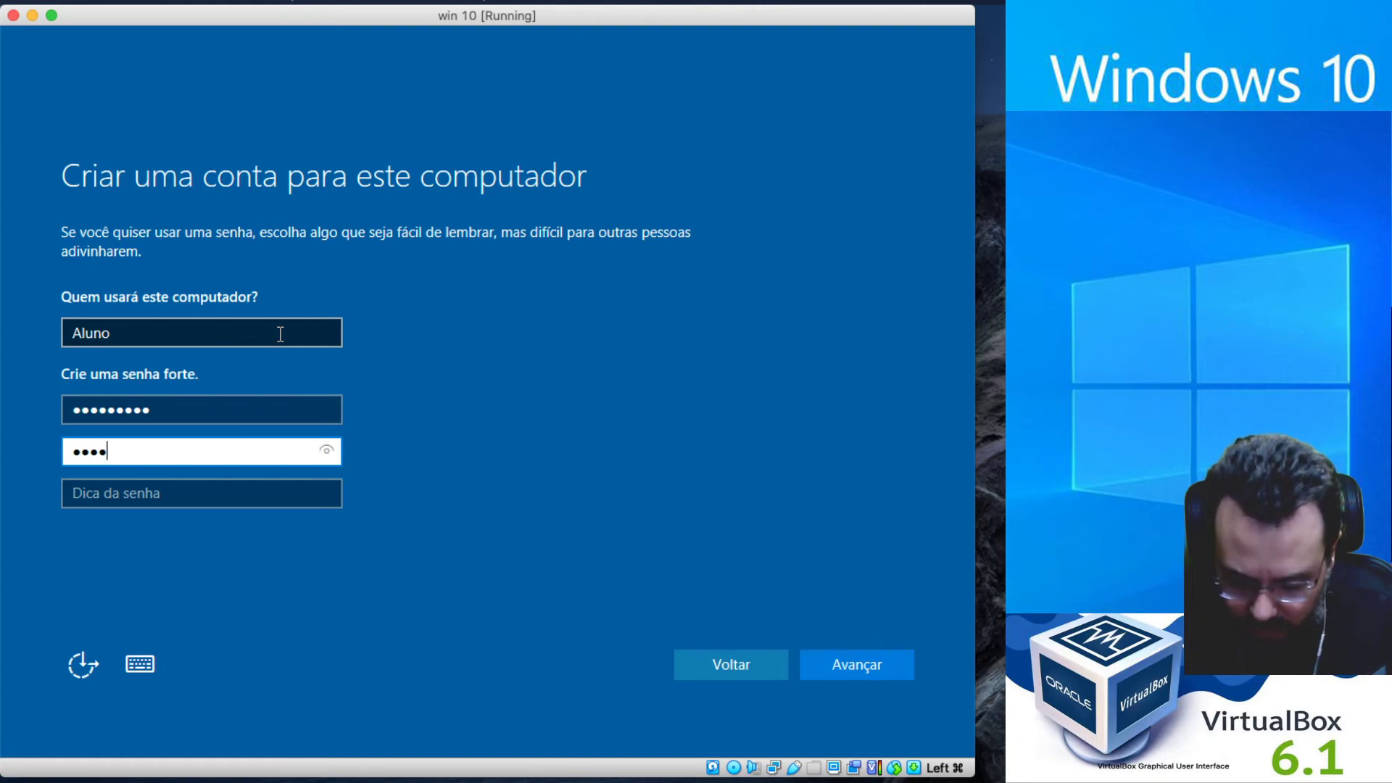
{"action": "type", "text": "7890"}
Add the password hint 'senha padrão' and submit the local account.
{"action": "key", "text": "Tab"}
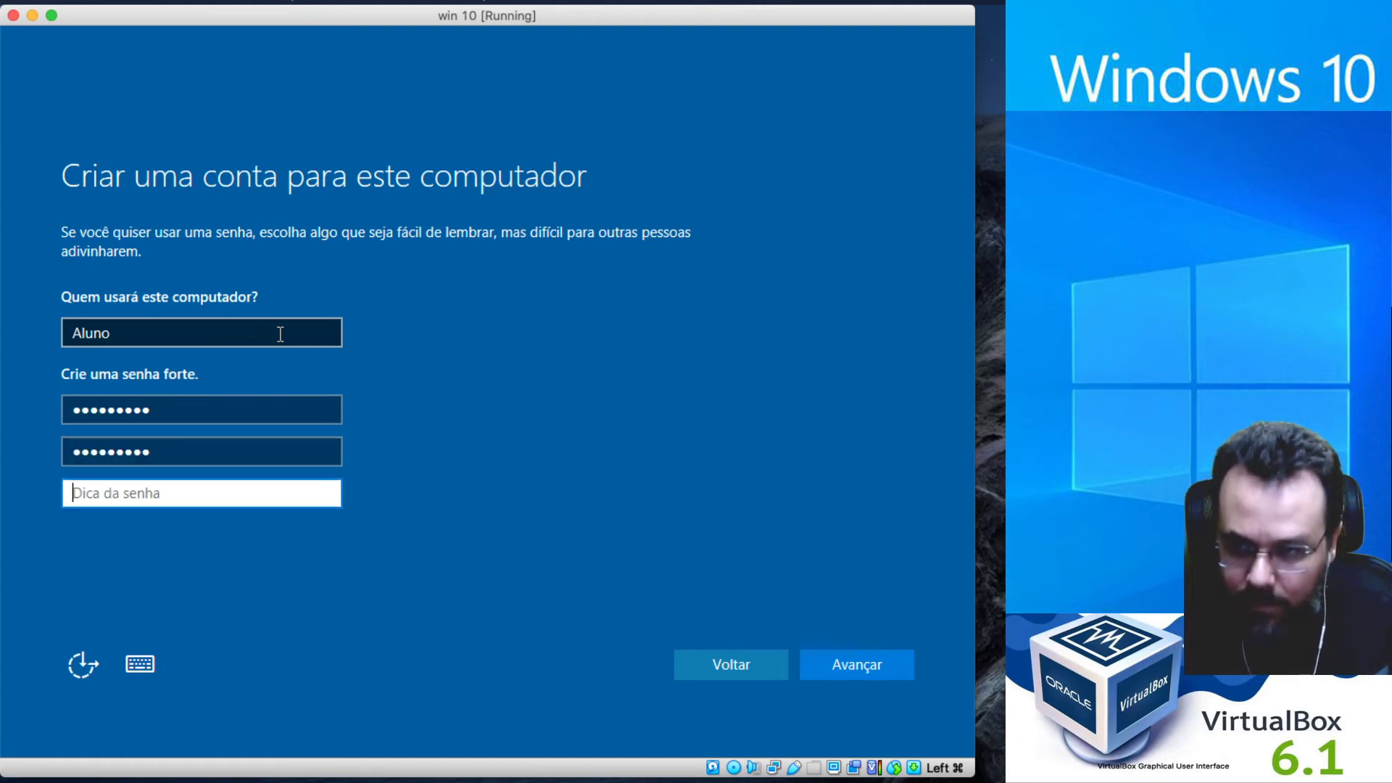
{"action": "type", "text": "ab"}
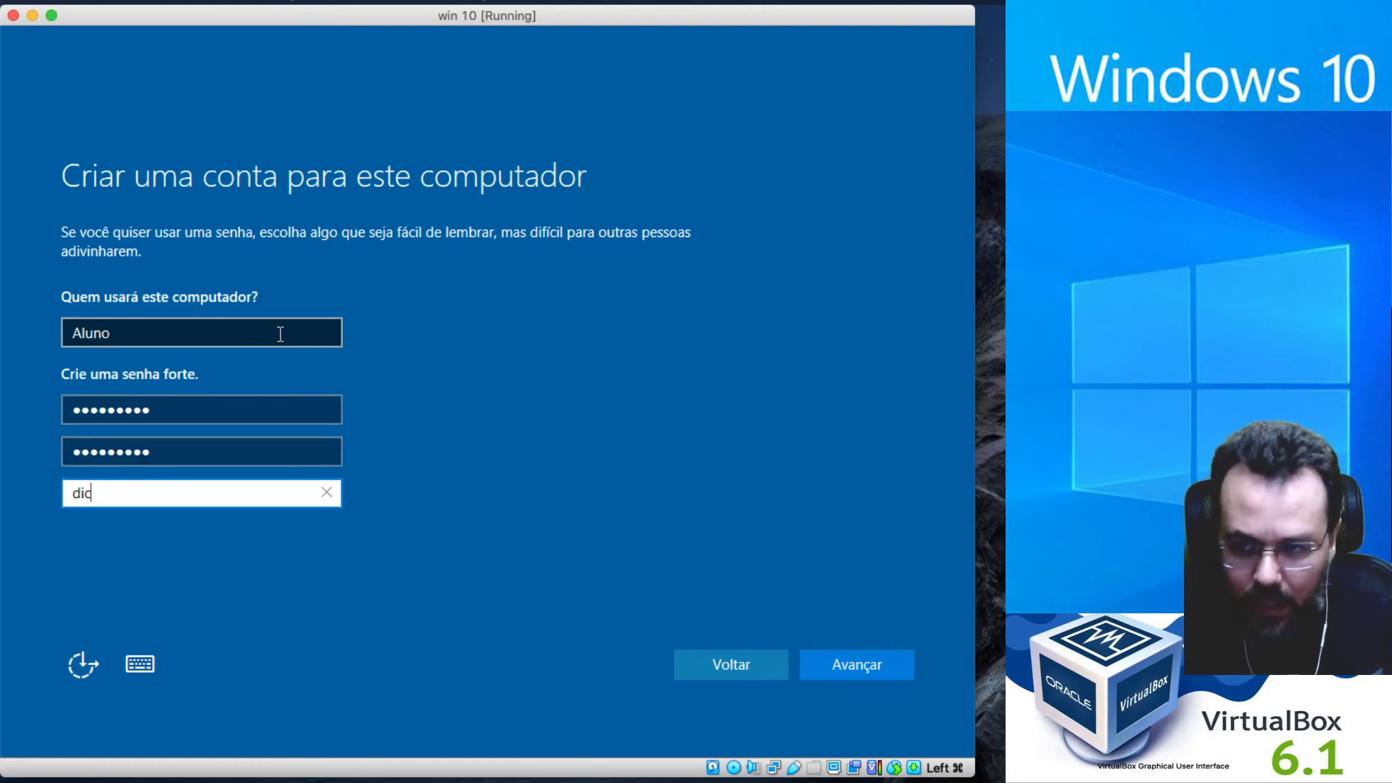
{"action": "key", "text": "BackSpace"}
{"action": "key", "text": "BackSpace"}
{"action": "type", "text": "senha"}
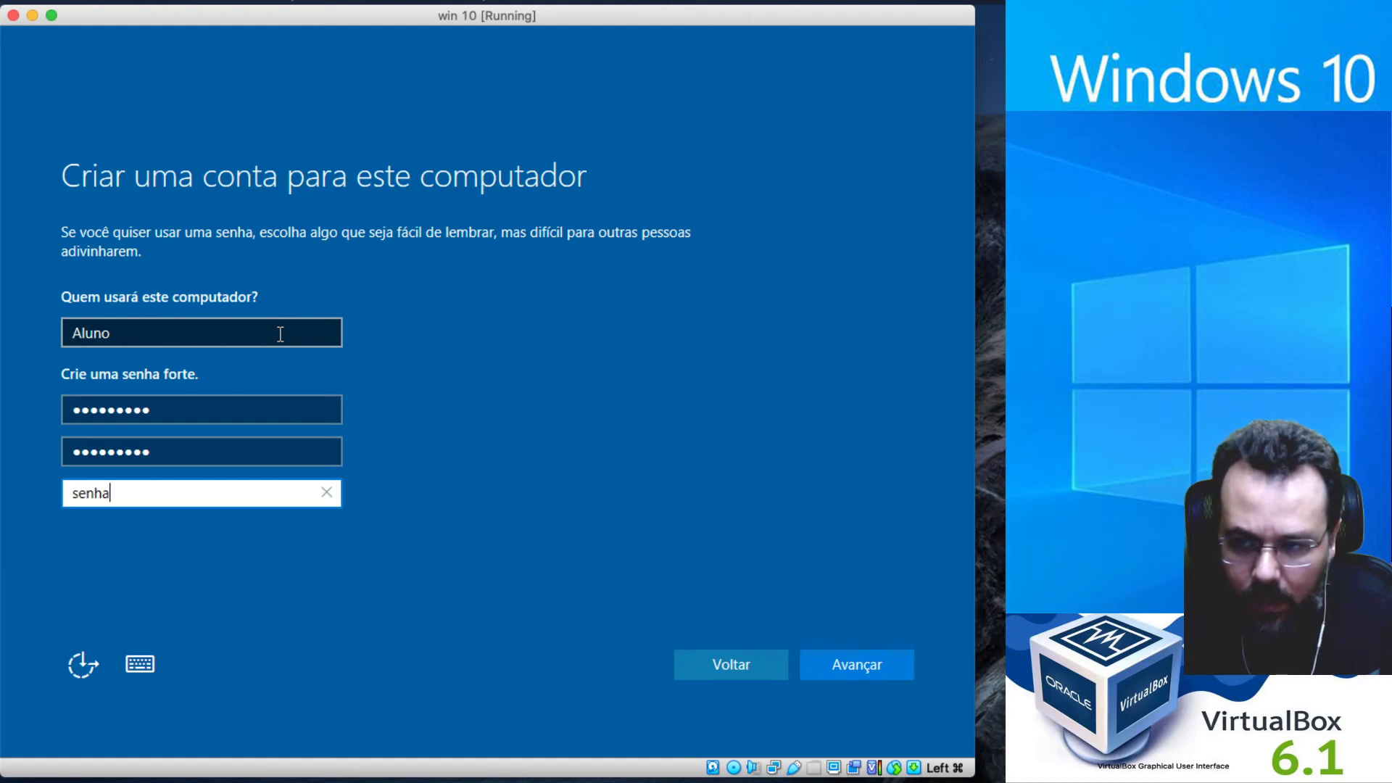
{"action": "type", "text": " padr!"}
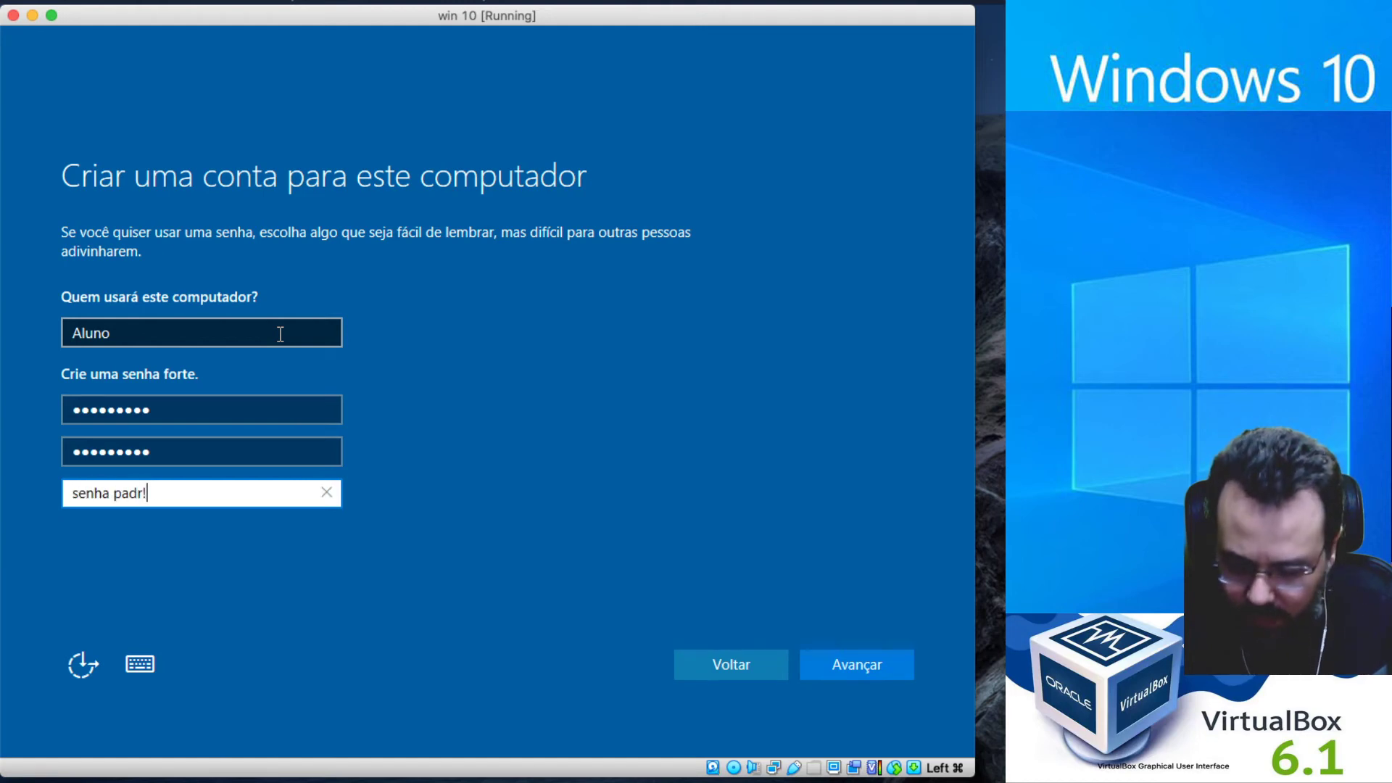
{"action": "key", "text": "BackSpace"}
{"action": "type", "text": "ão"}
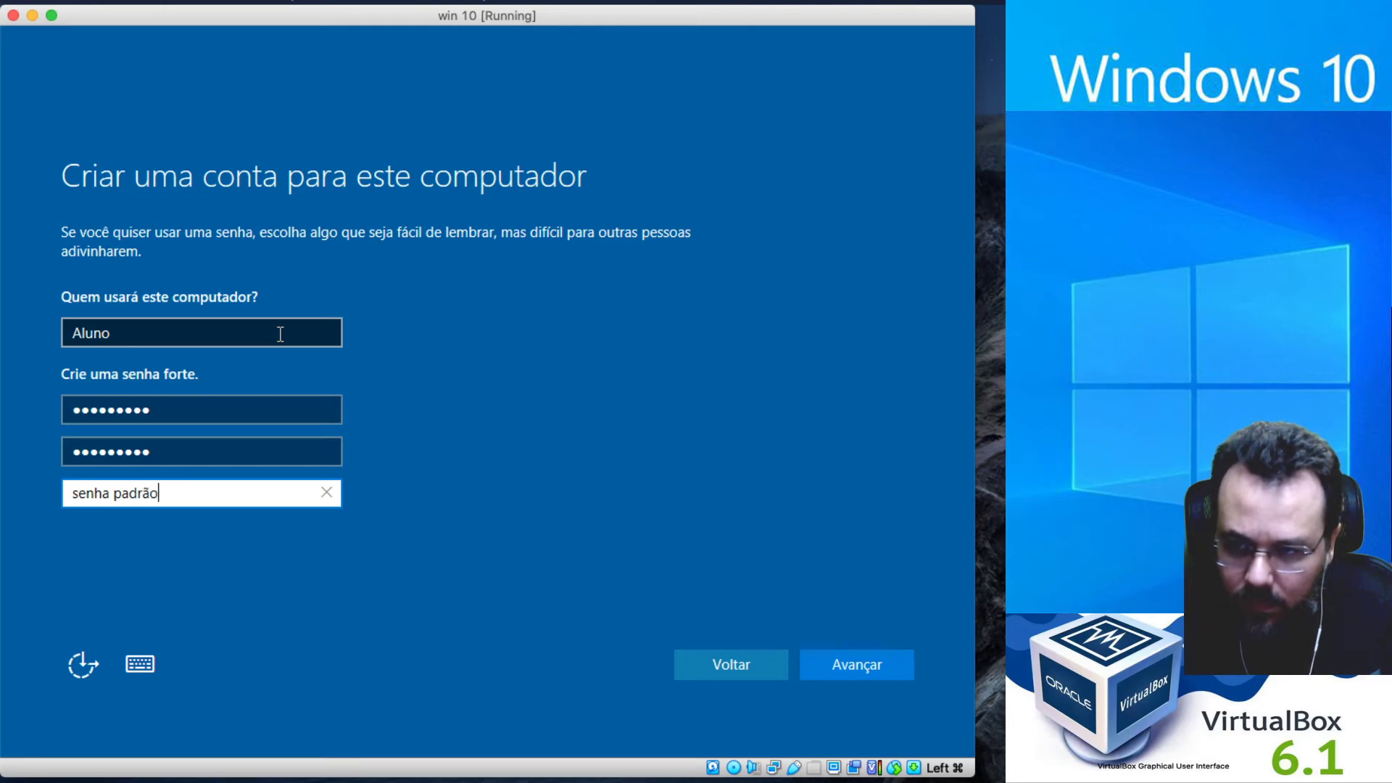
{"action": "left_click", "coordinate": [893, 662]}
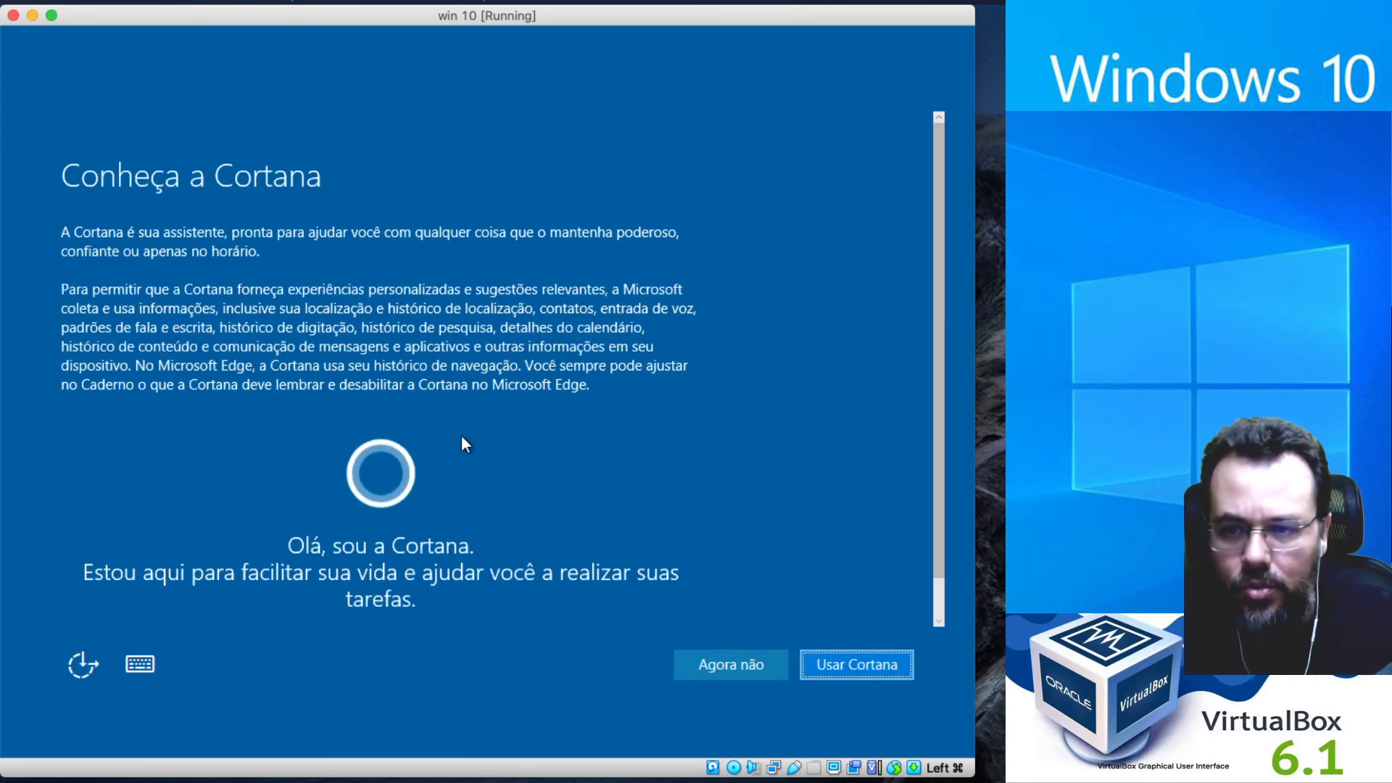
Decline Cortana with 'Agora não' and let setup finish to the Windows desktop.
{"action": "scroll", "coordinate": [461, 434], "scroll_direction": "down", "scroll_amount": 2}
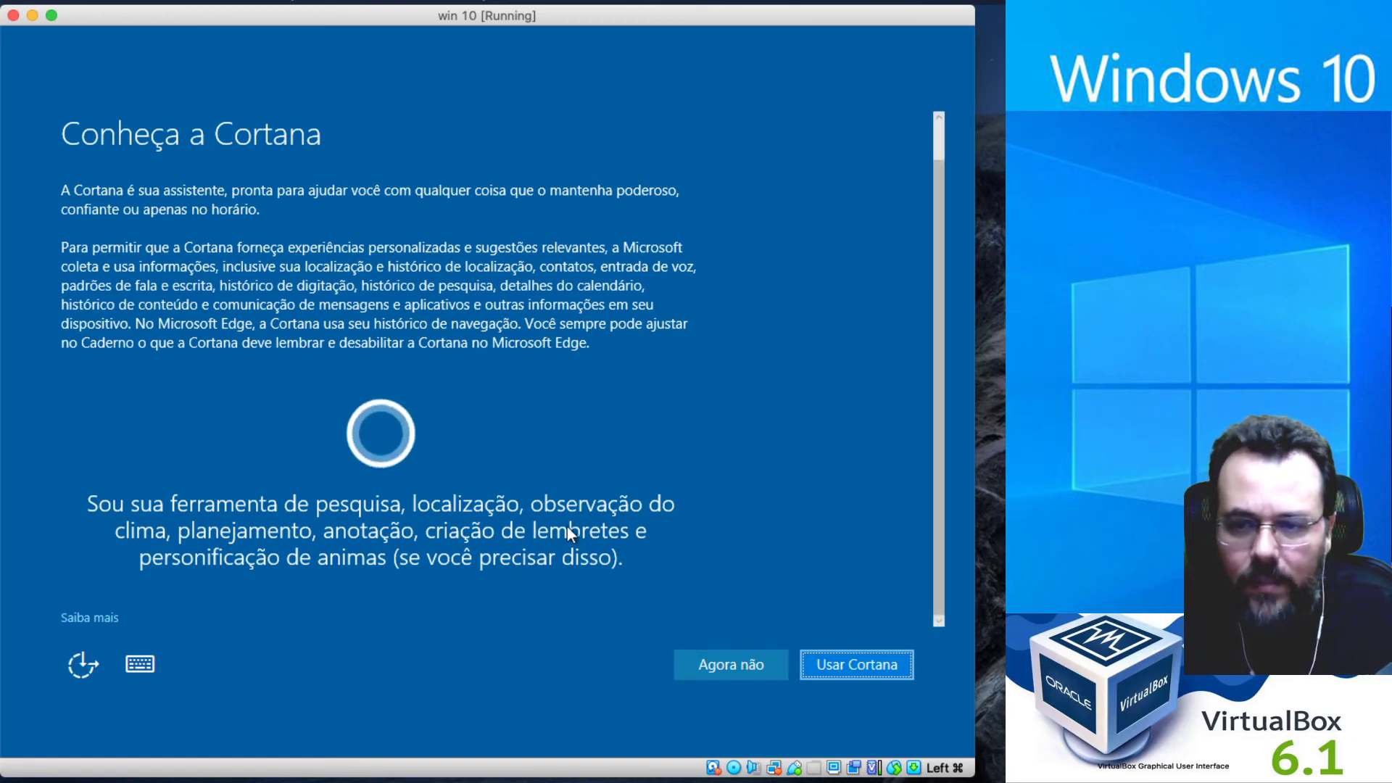
{"action": "left_click", "coordinate": [737, 663]}
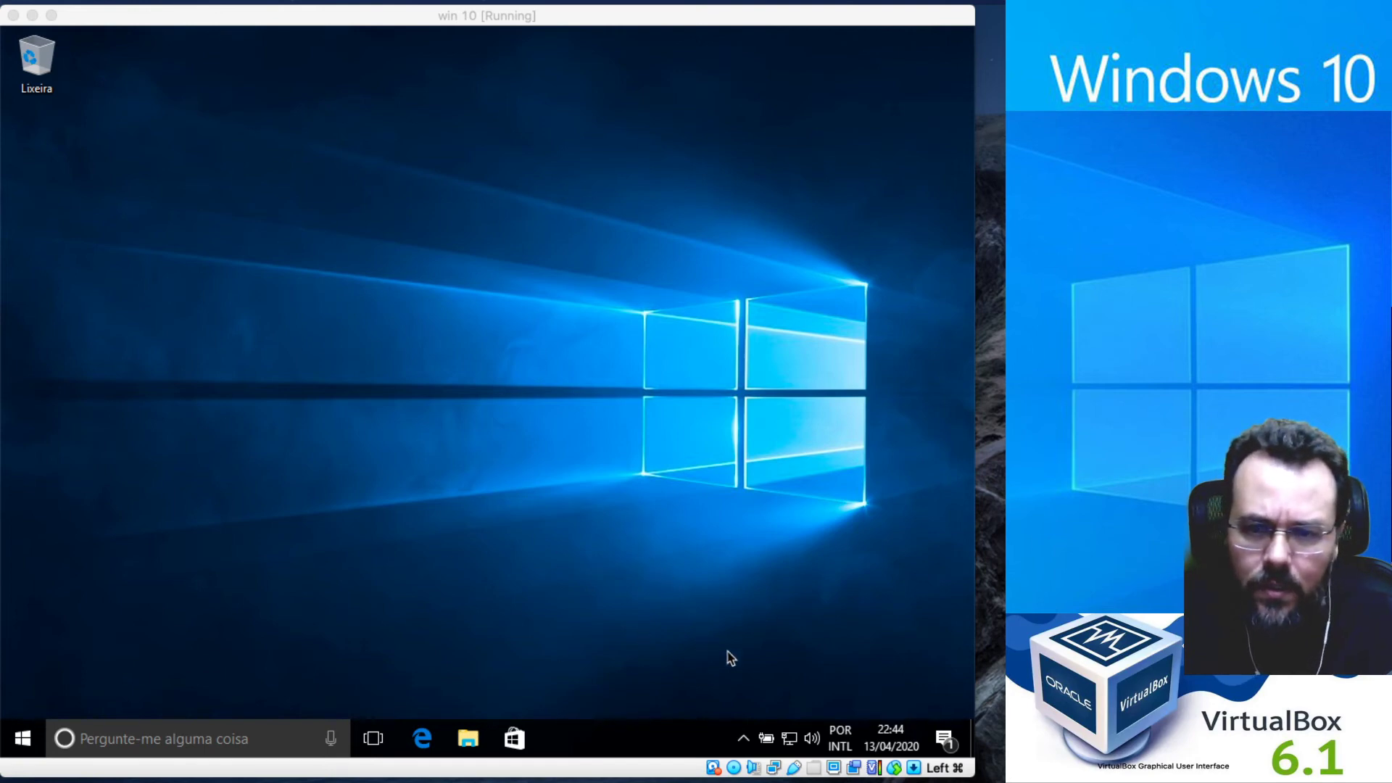
Insert VBoxGuestAdditions.iso into the VM's optical drive from the Devices menu.
{"action": "left_click", "coordinate": [736, 771]}
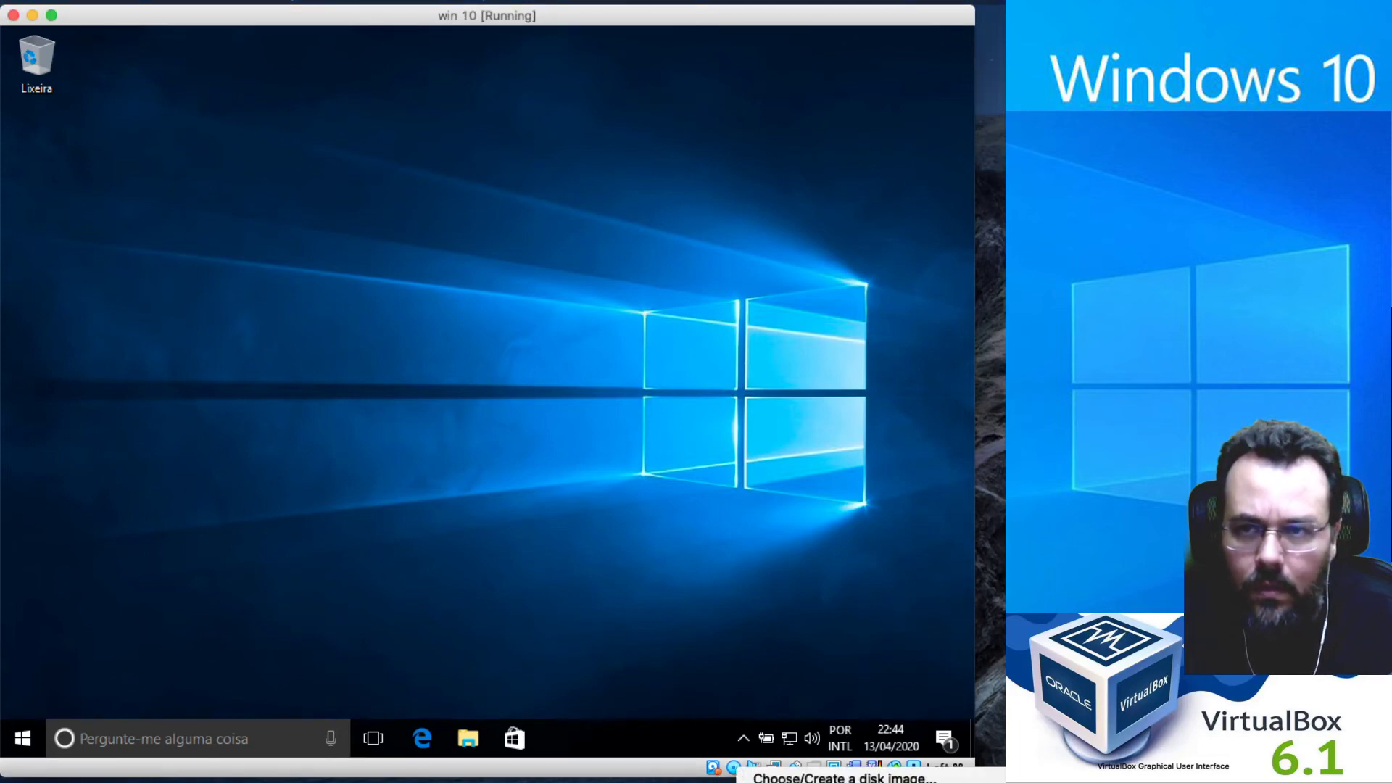
{"action": "left_click", "coordinate": [363, 2]}
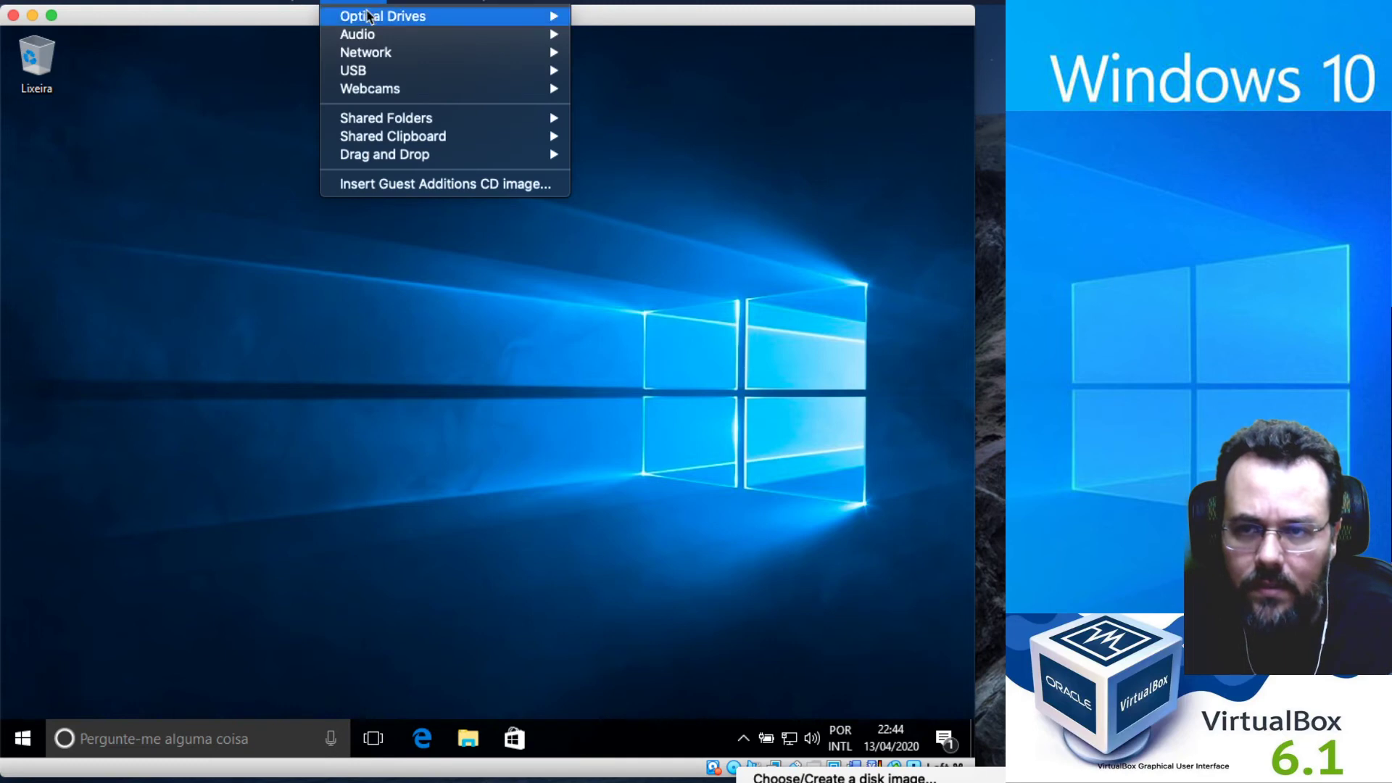
{"action": "mouse_move", "coordinate": [419, 20]}
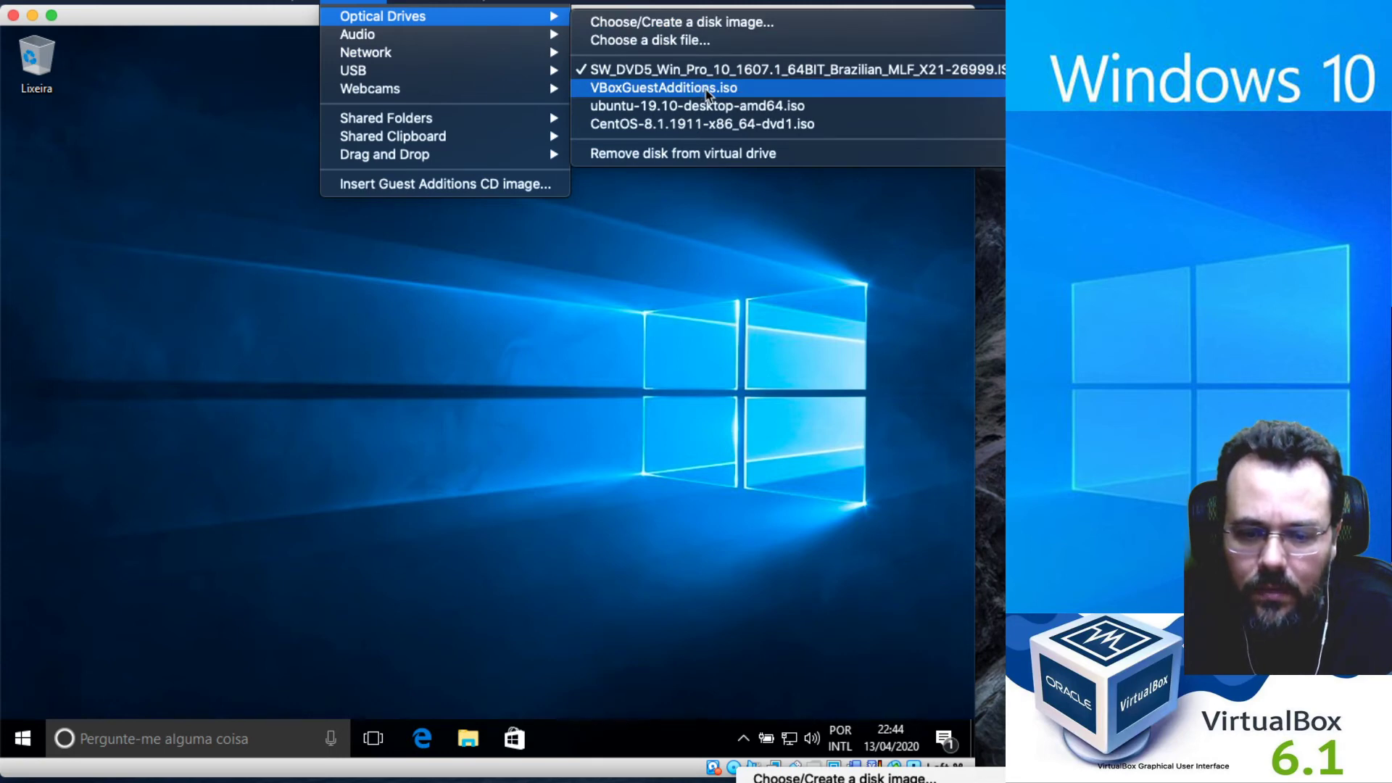
{"action": "left_click", "coordinate": [706, 92]}
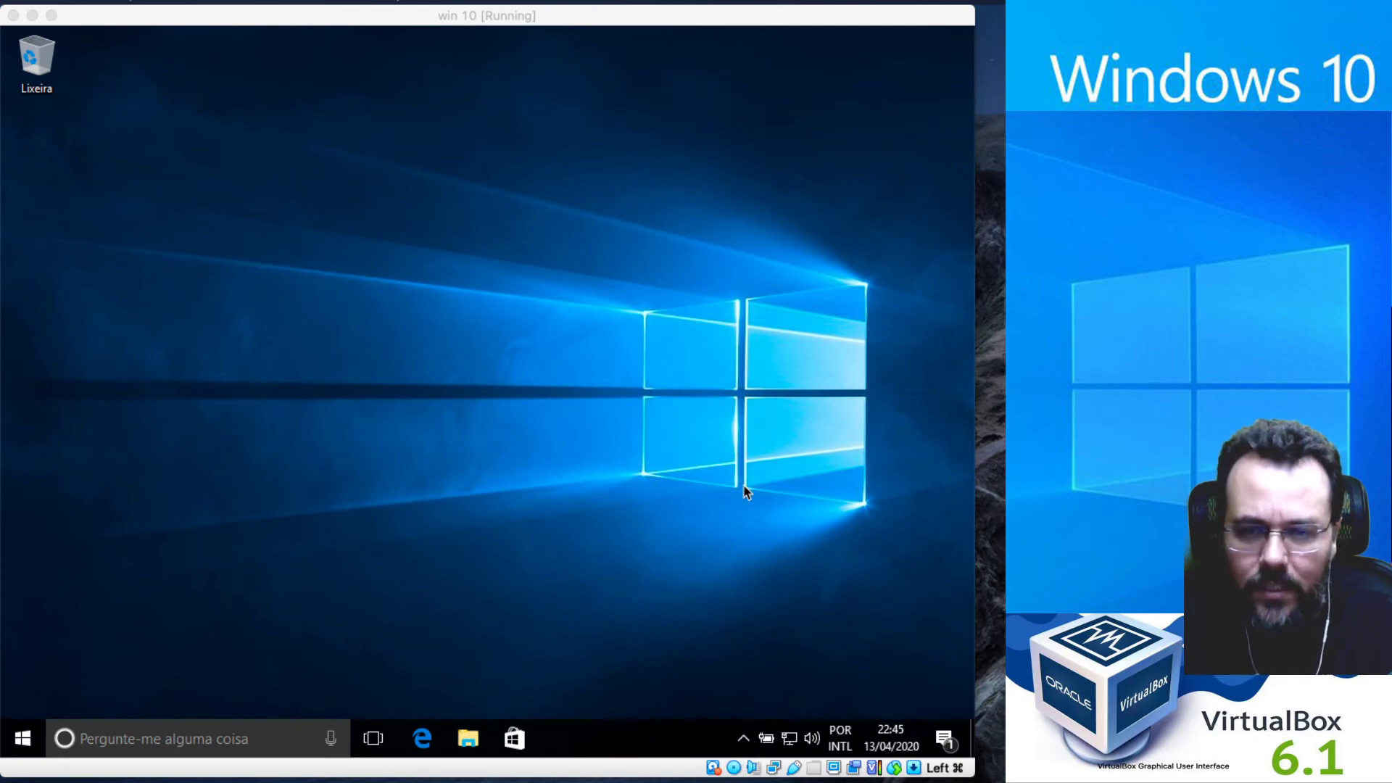
{"action": "left_click", "coordinate": [23, 744]}
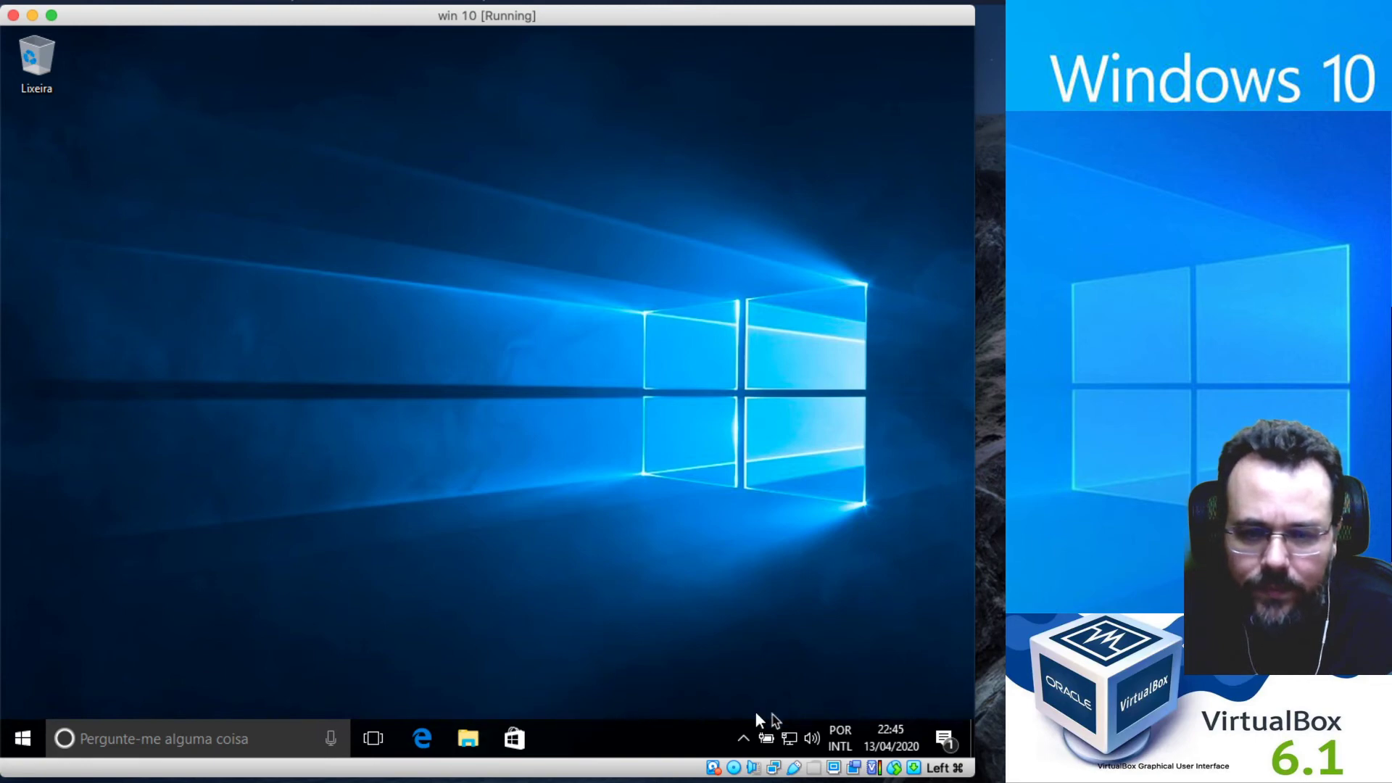
Open File Explorer in the guest and browse the Guest Additions CD in drive D:.
{"action": "left_click", "coordinate": [470, 740]}
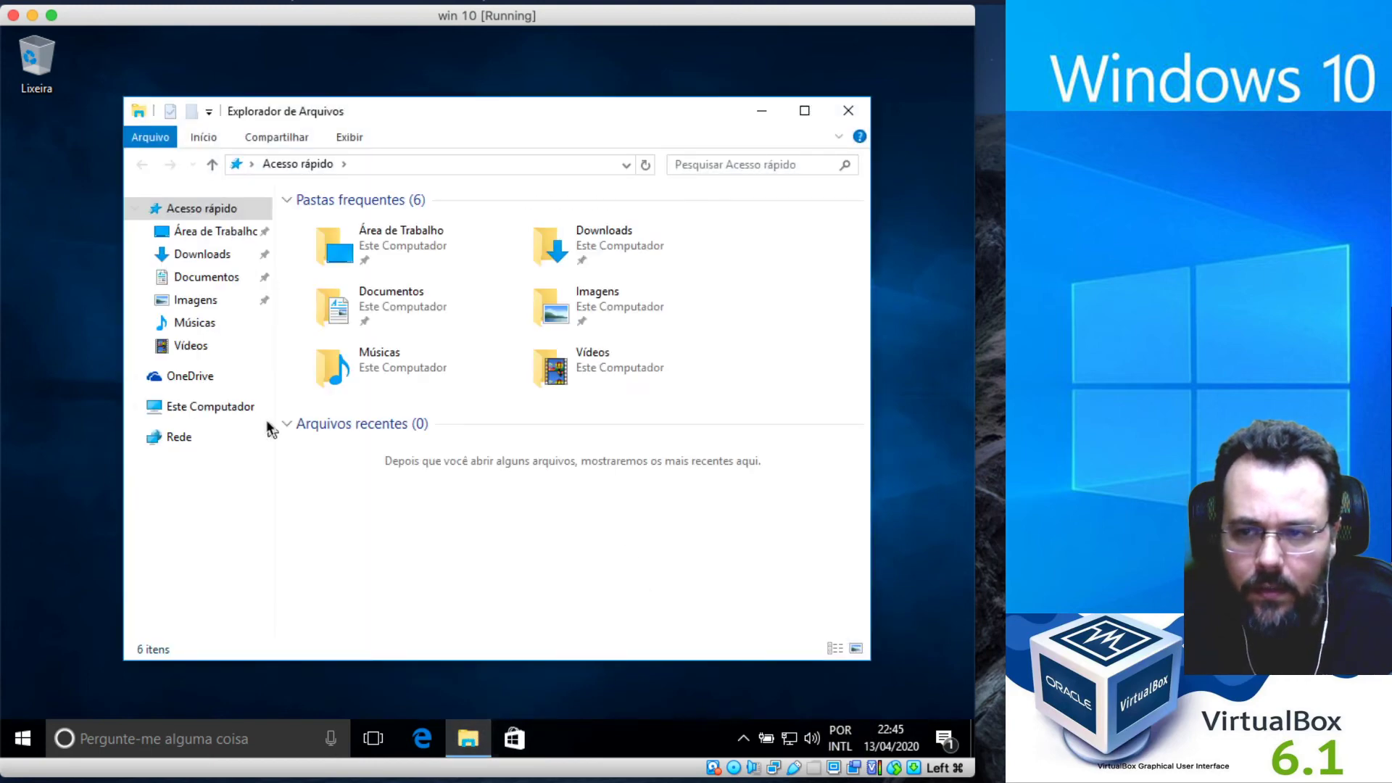
{"action": "left_click", "coordinate": [211, 407]}
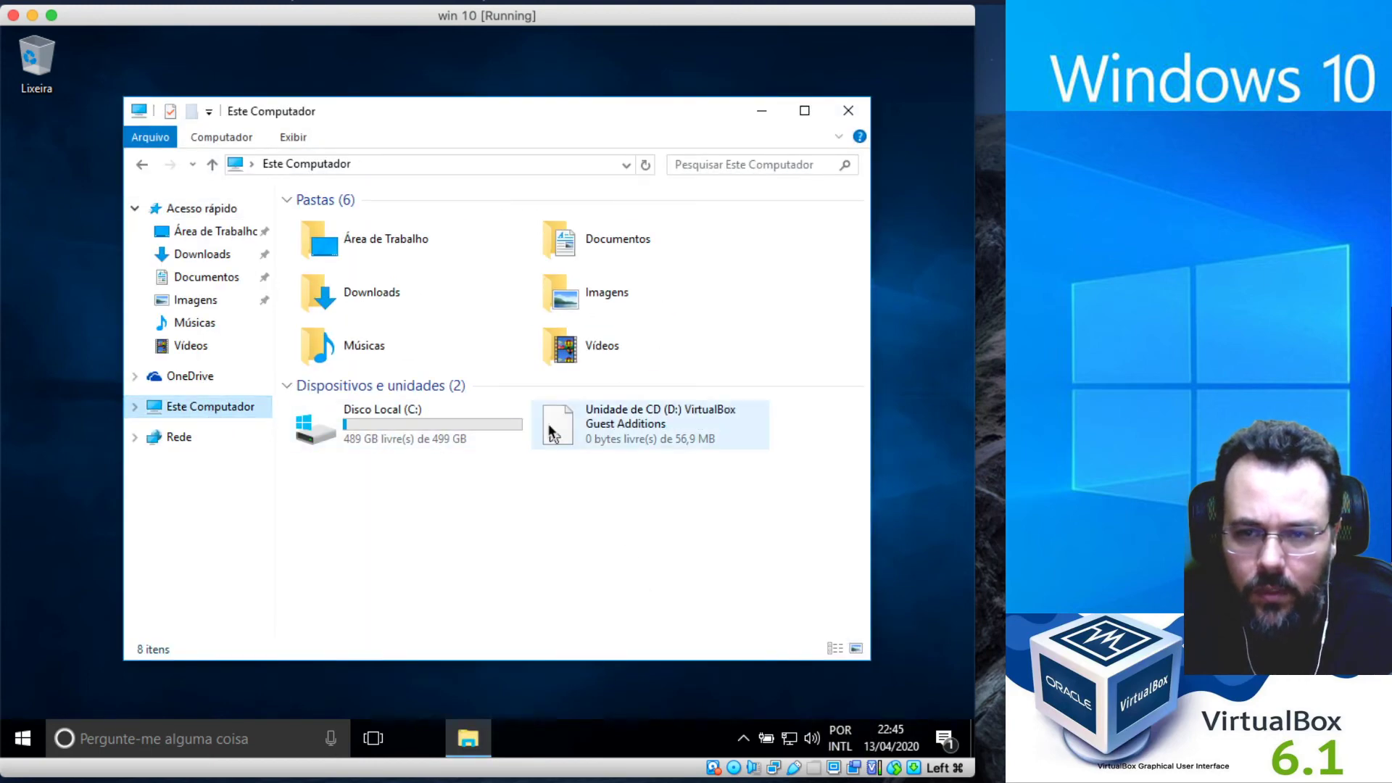
{"action": "double_click", "coordinate": [659, 427]}
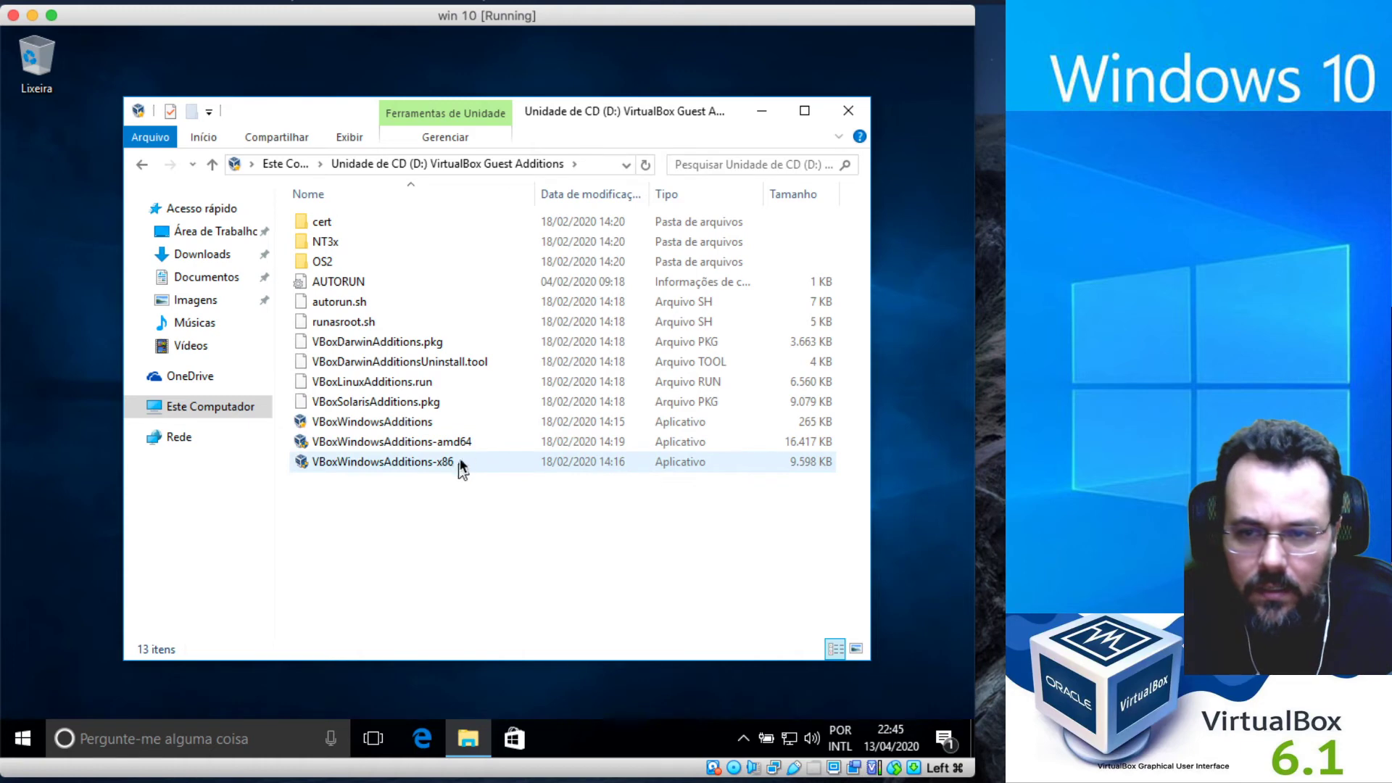
View the system properties of Este Computador, confirming 64-bit Windows 10 Pro, then close them.
{"action": "right_click", "coordinate": [245, 416]}
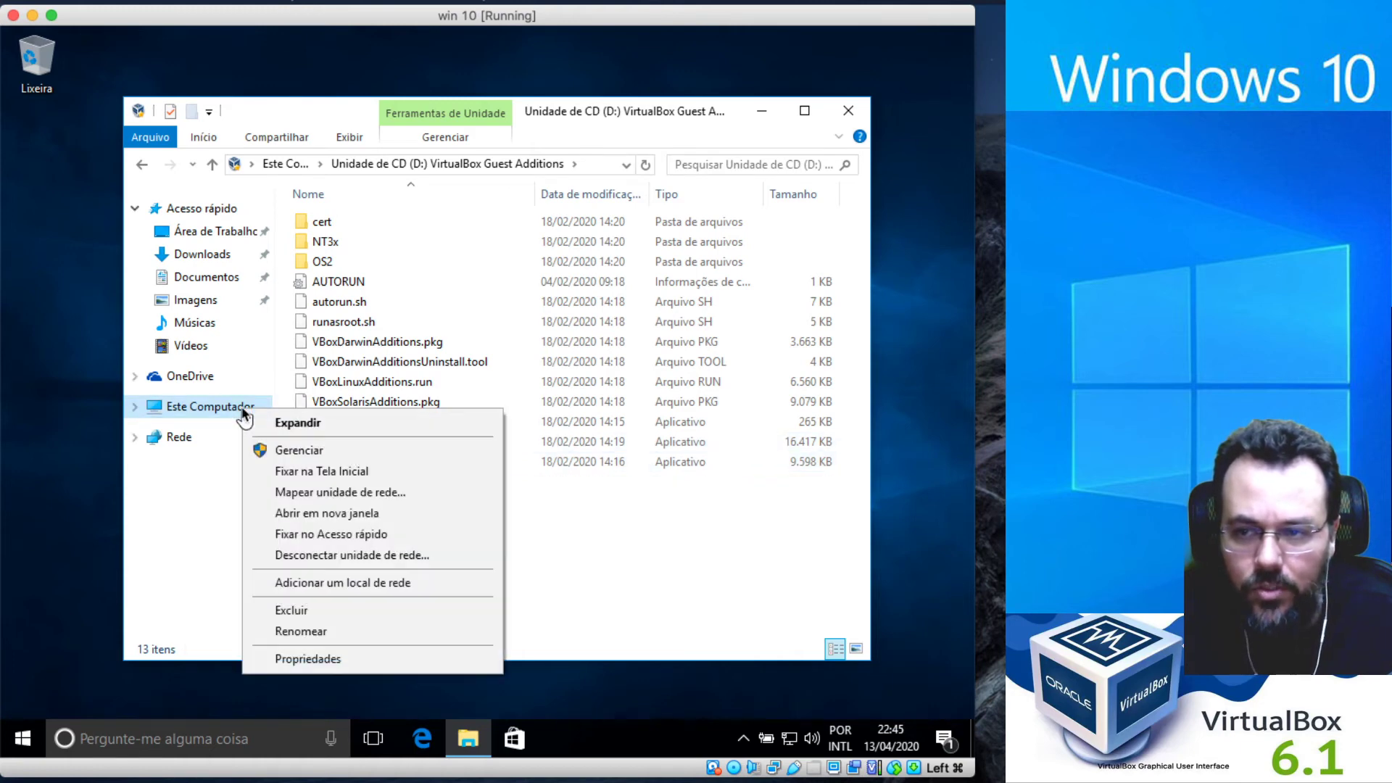
{"action": "left_click", "coordinate": [335, 657]}
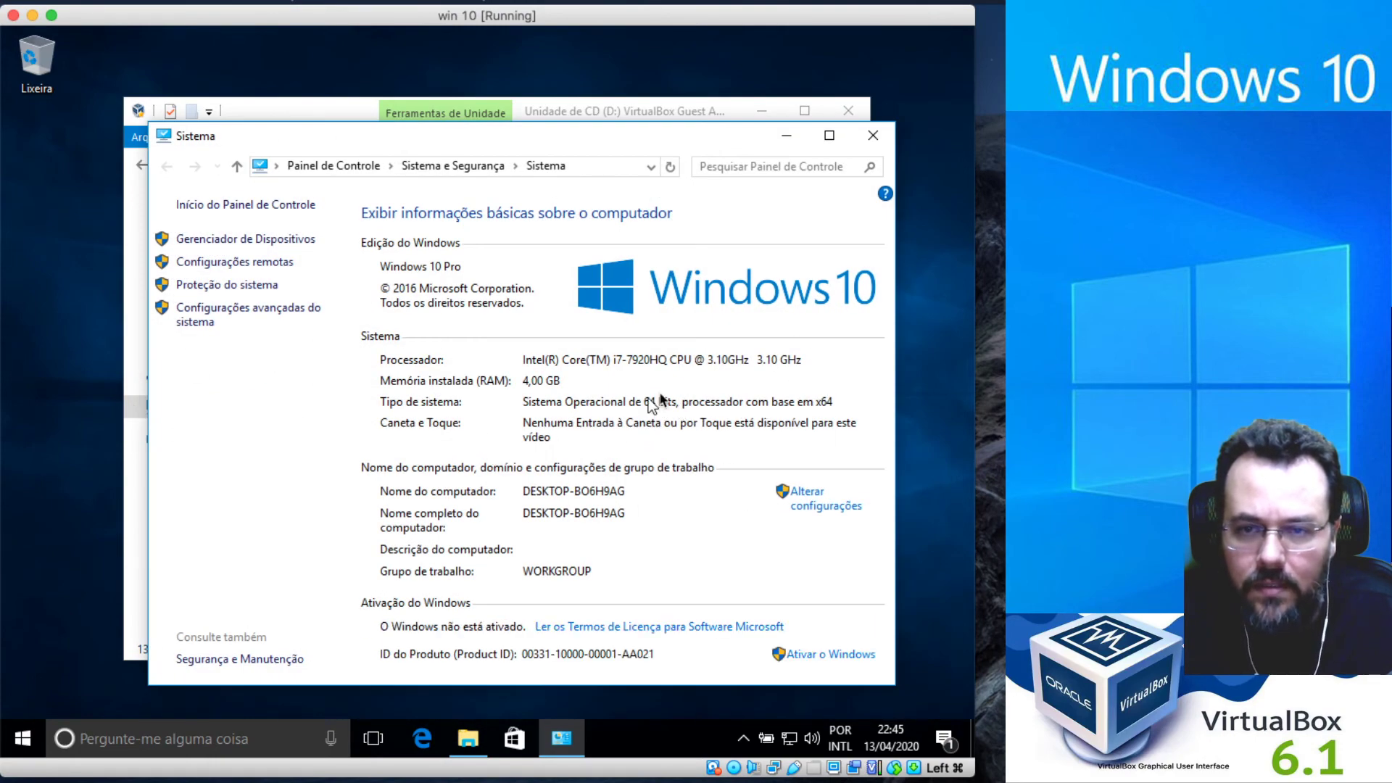
{"action": "left_click", "coordinate": [872, 140]}
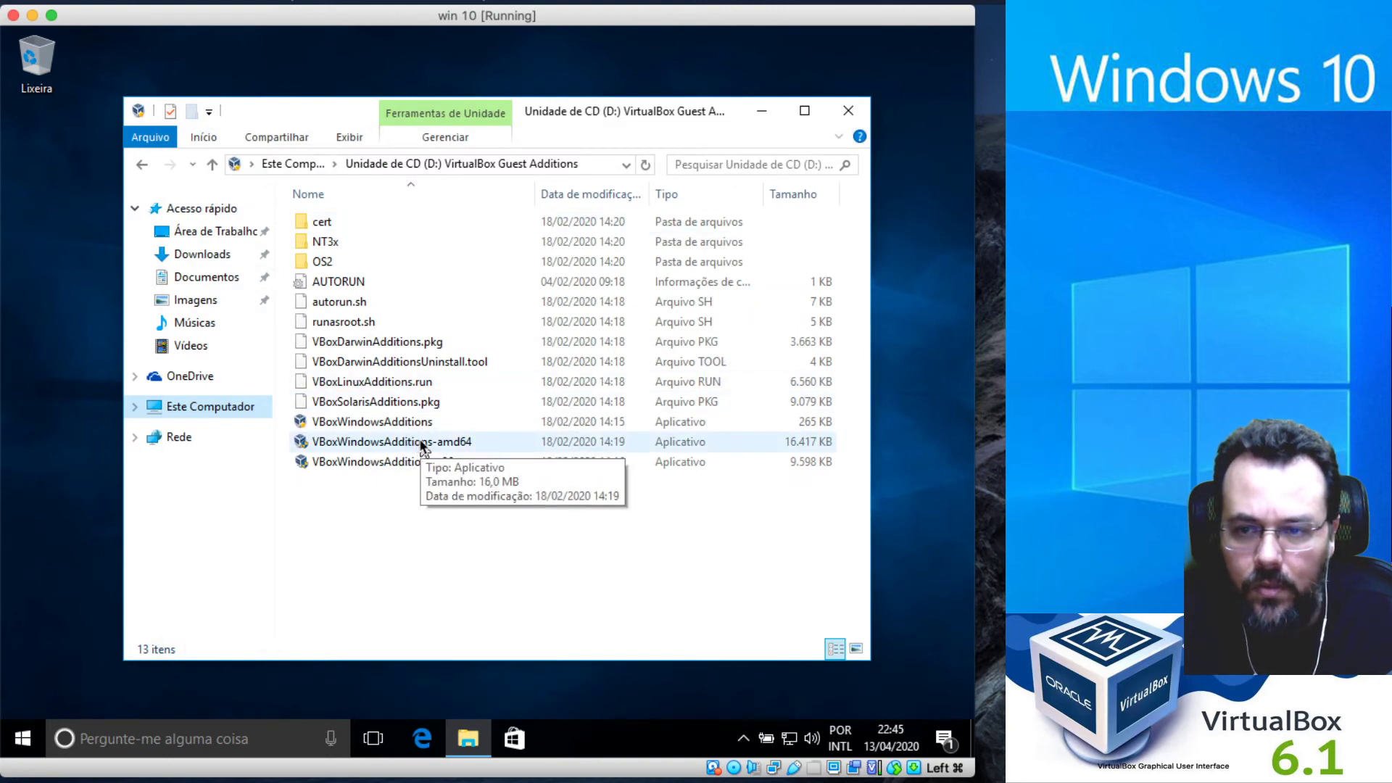
Install Guest Additions with VBoxWindowsAdditions-amd64 using defaults, approving the Oracle driver, then reboot.
{"action": "double_click", "coordinate": [423, 443]}
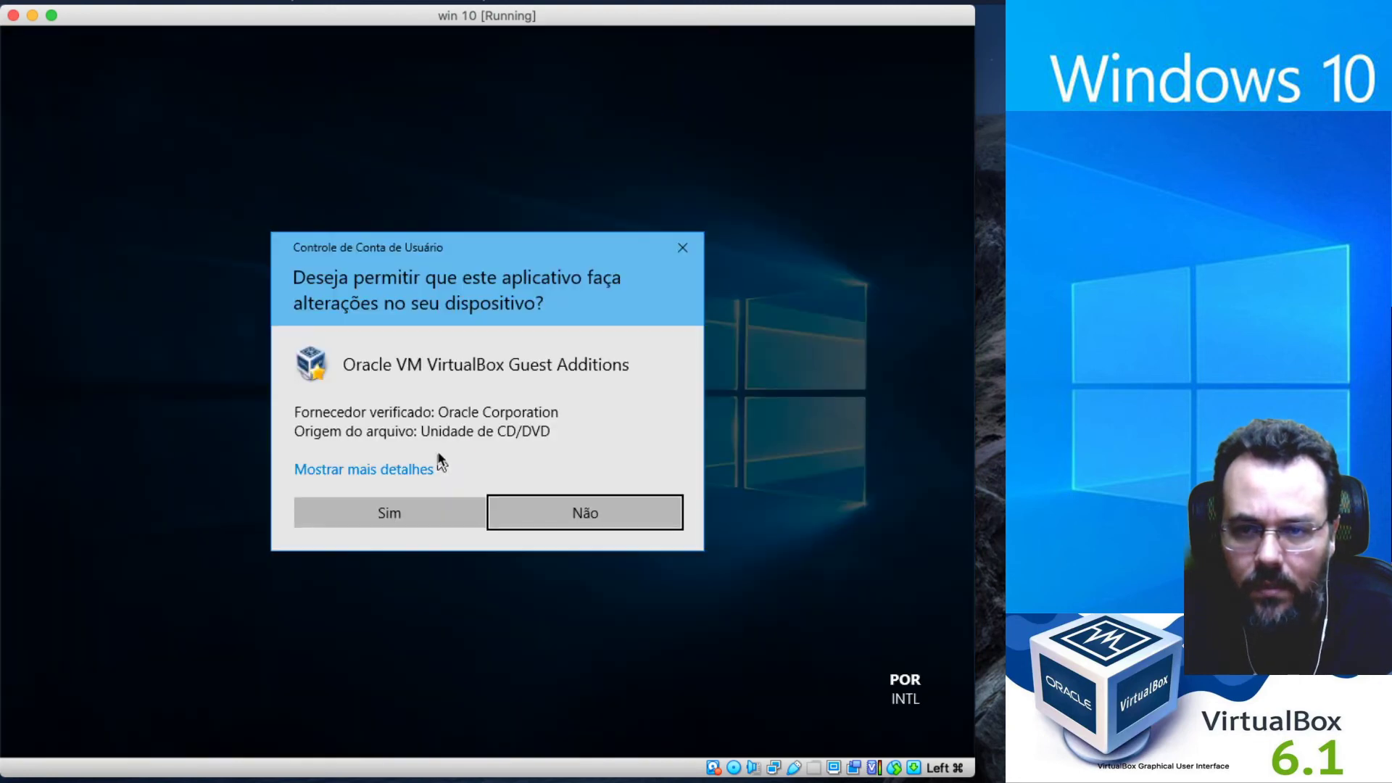
{"action": "left_click", "coordinate": [403, 513]}
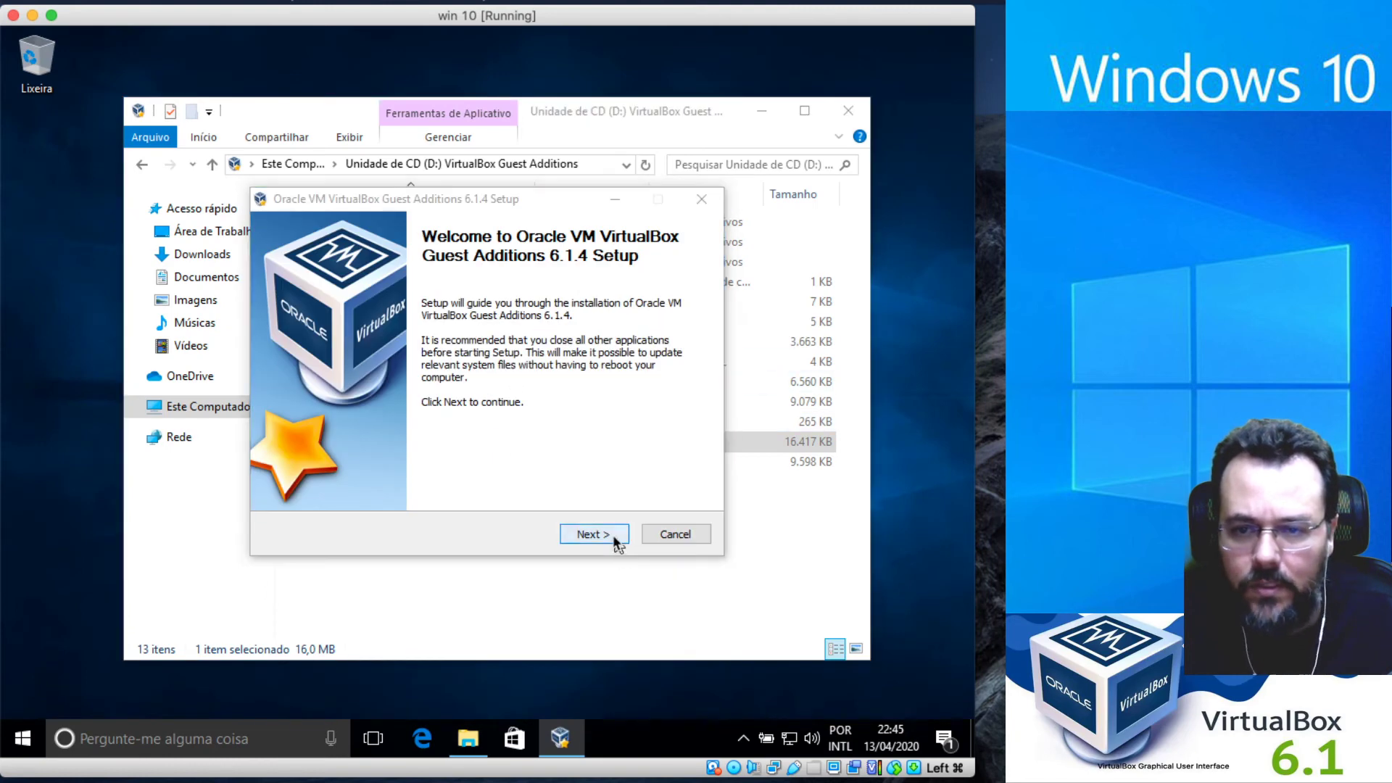
{"action": "left_click", "coordinate": [614, 540]}
{"action": "left_click", "coordinate": [611, 539]}
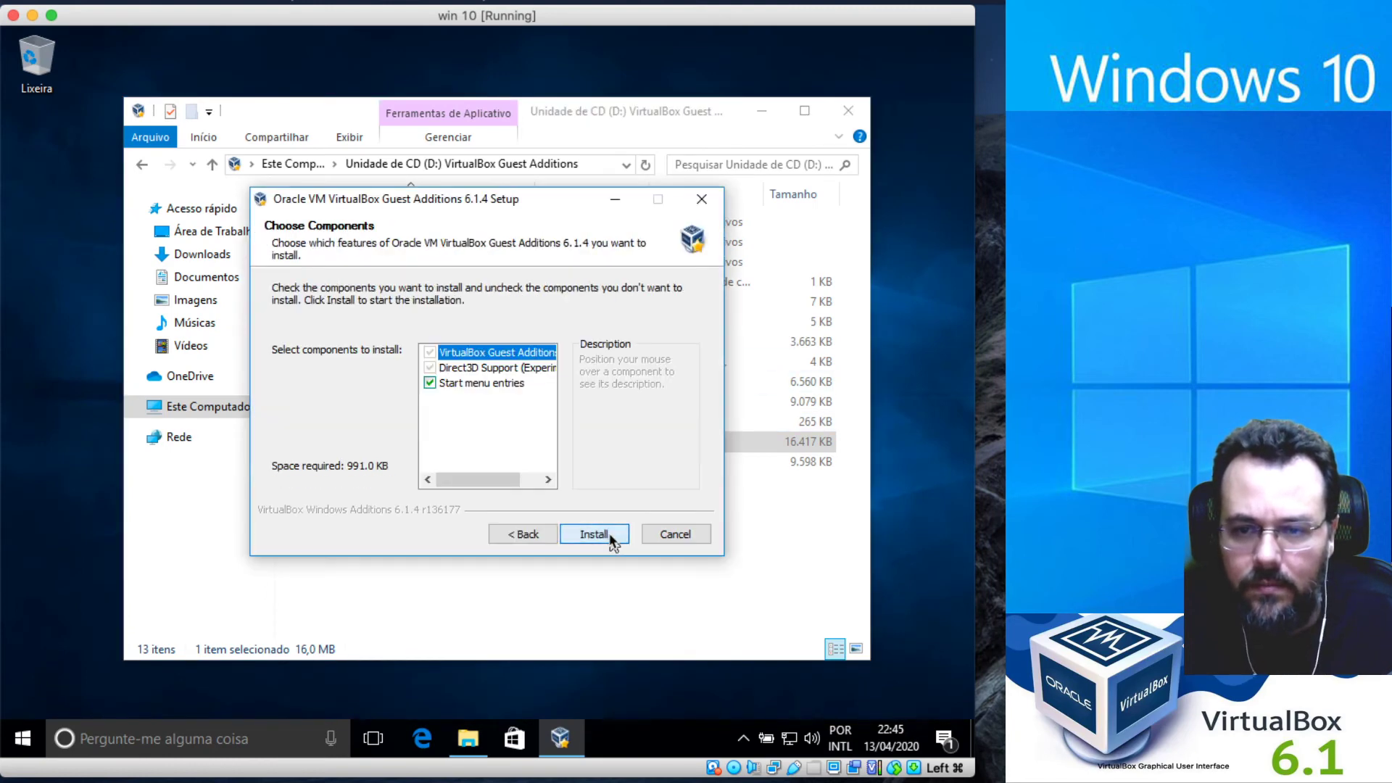
{"action": "left_click", "coordinate": [611, 539]}
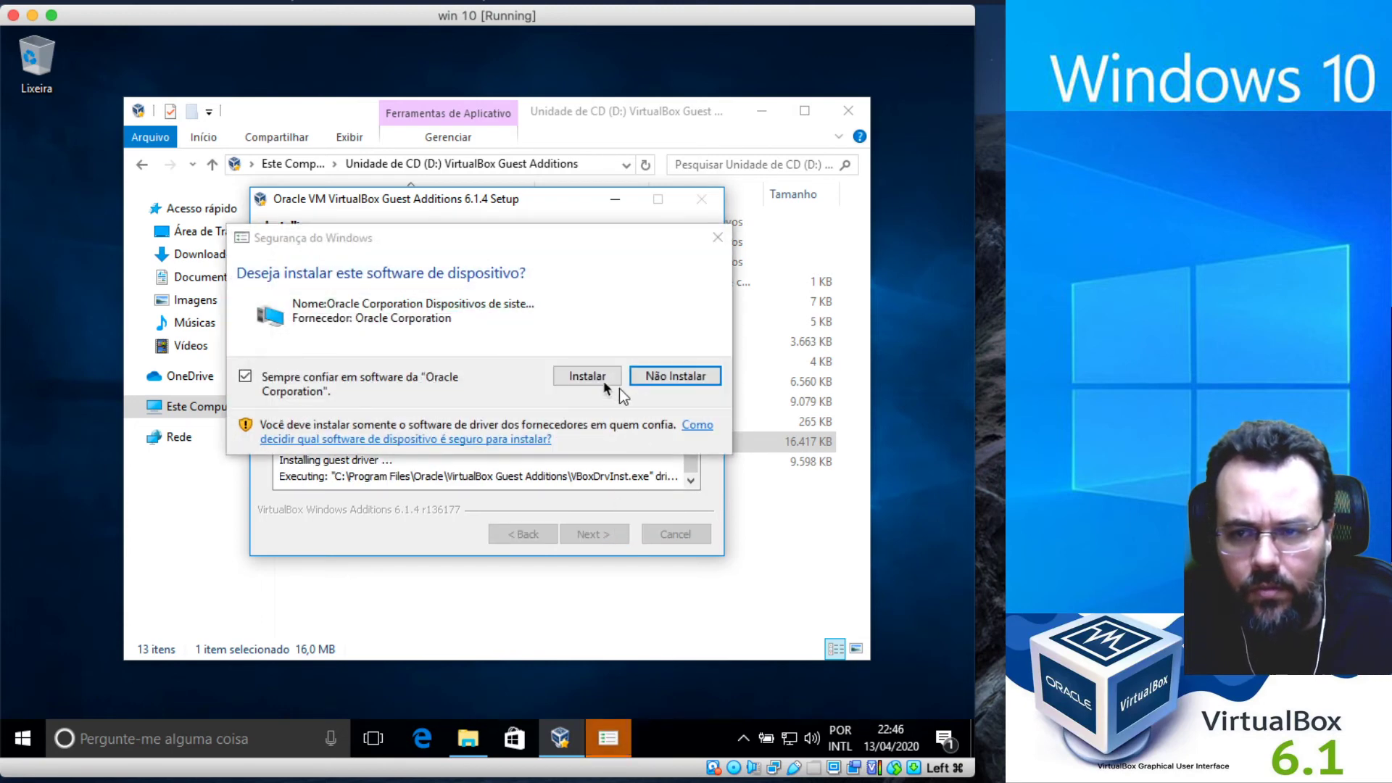
{"action": "left_click", "coordinate": [593, 376]}
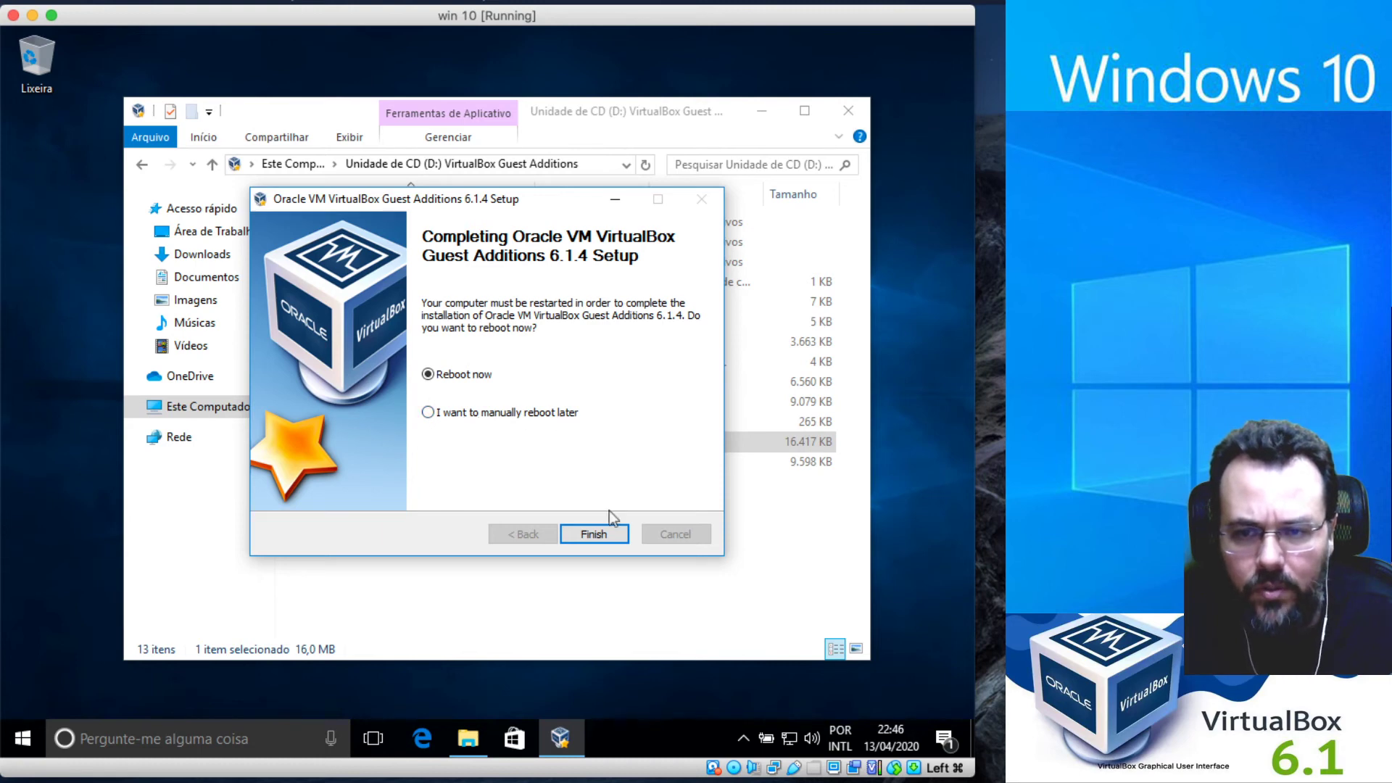
{"action": "left_click", "coordinate": [606, 533]}
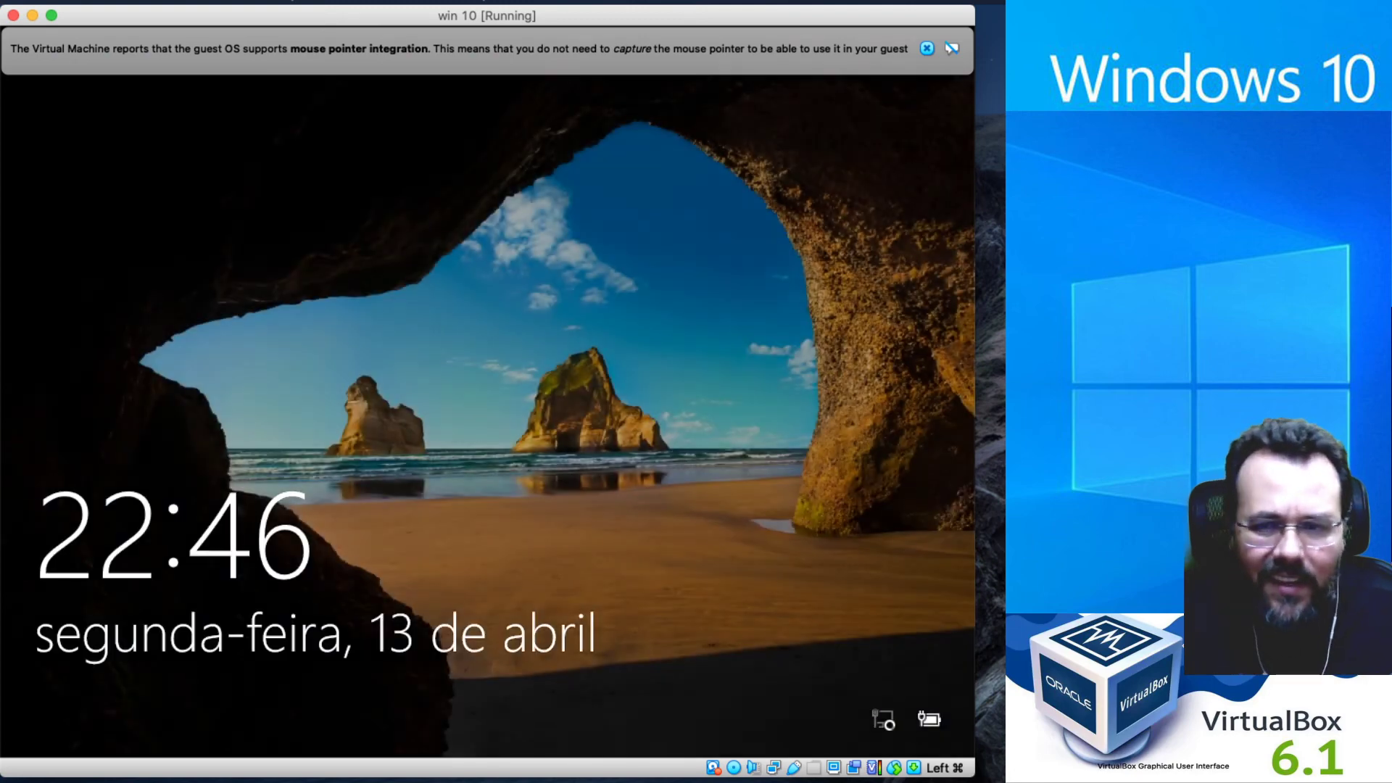
Dismiss the mouse-integration notice, sign in with the account password, and widen the VM window.
{"action": "left_click", "coordinate": [925, 49]}
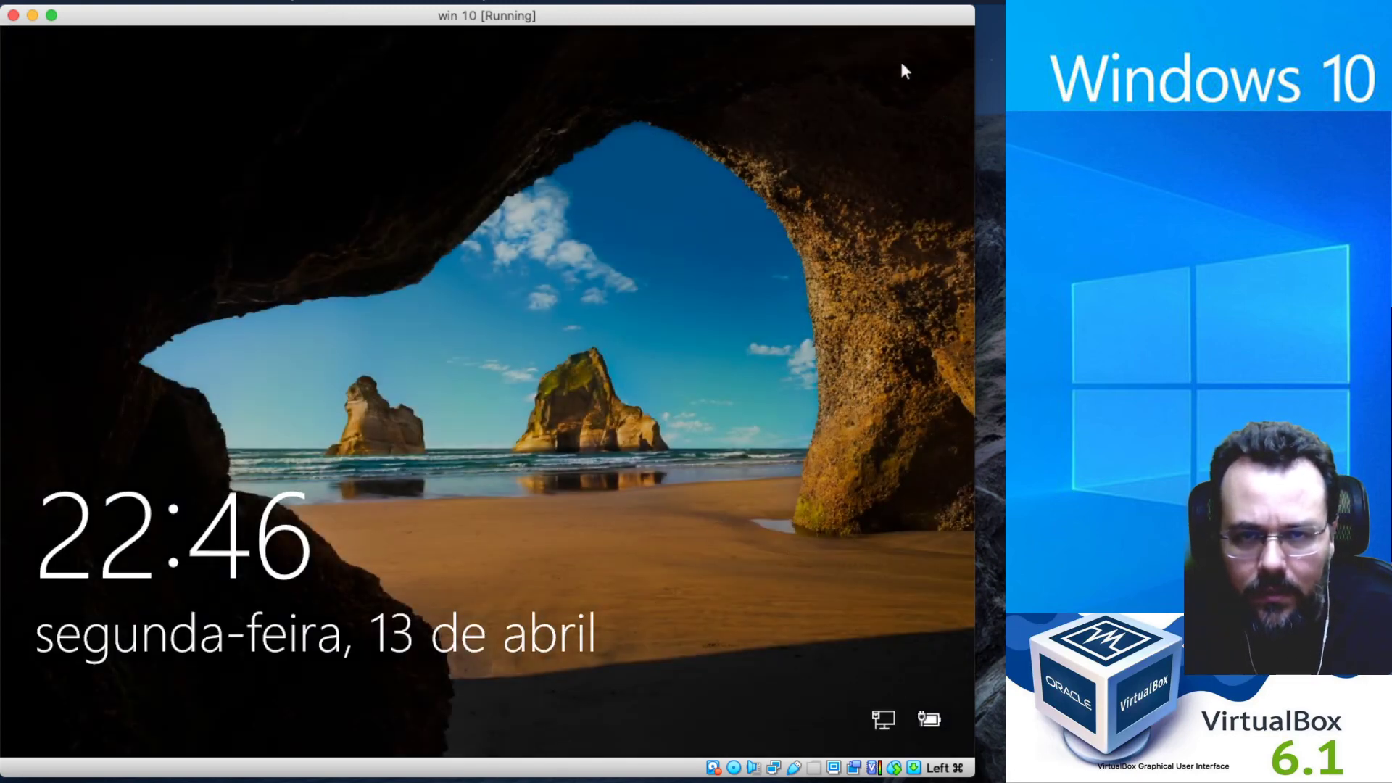
{"action": "left_click", "coordinate": [519, 592]}
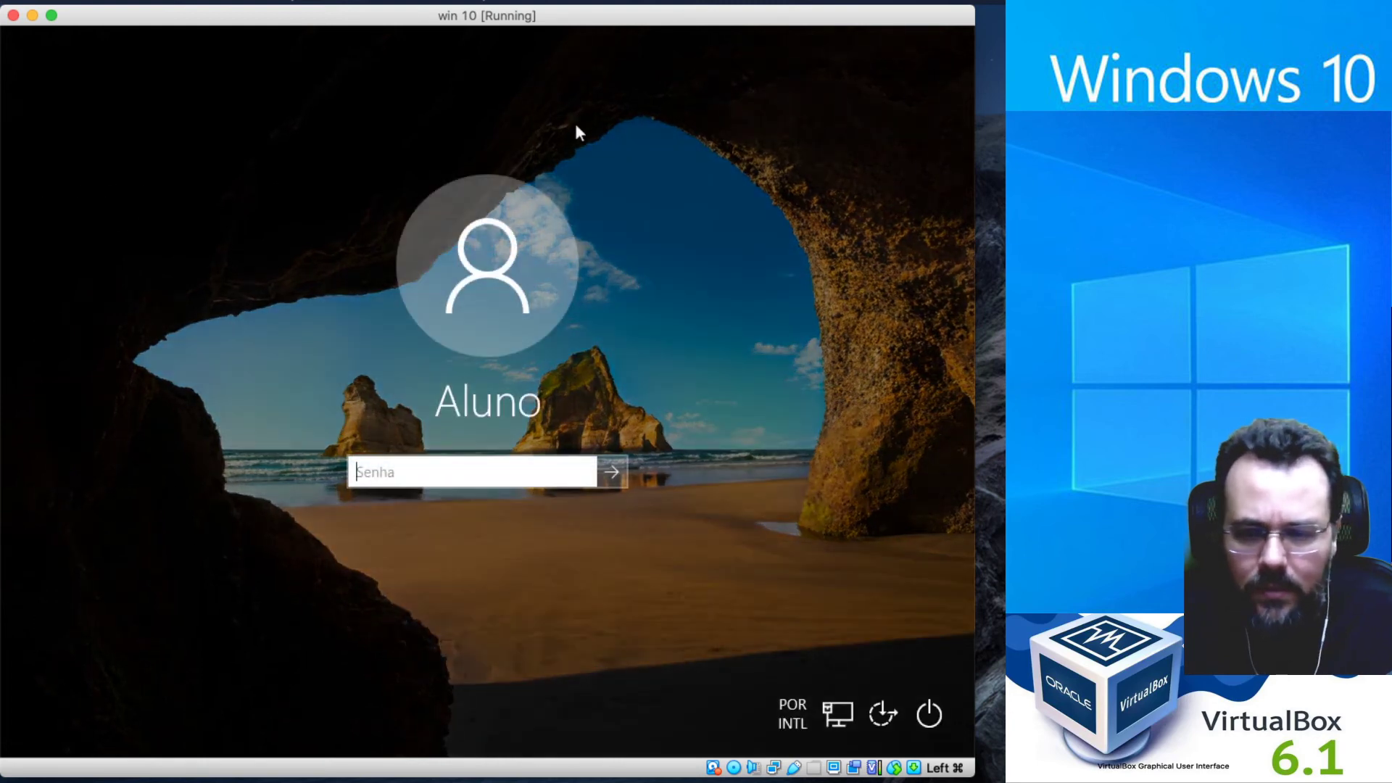
{"action": "type", "text": "•••••"}
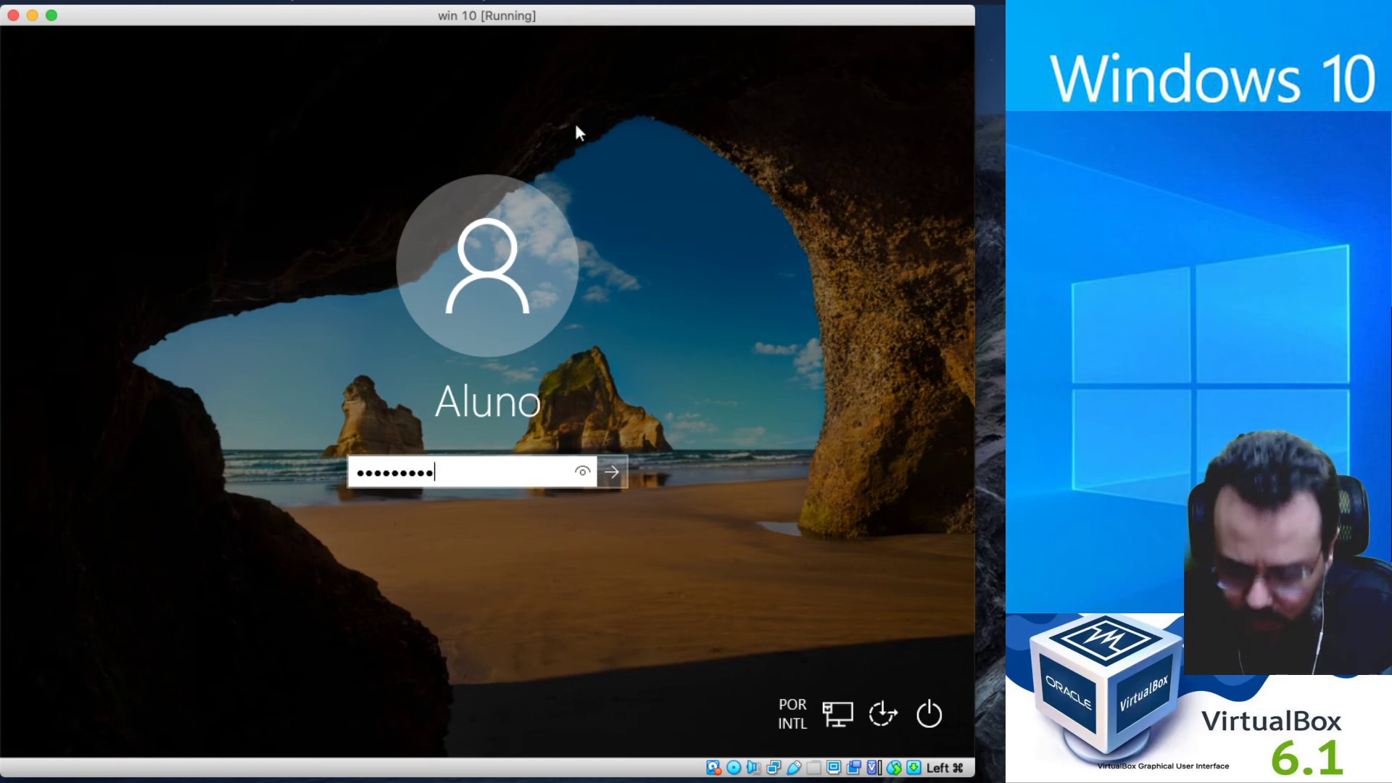
{"action": "key", "text": "Return"}
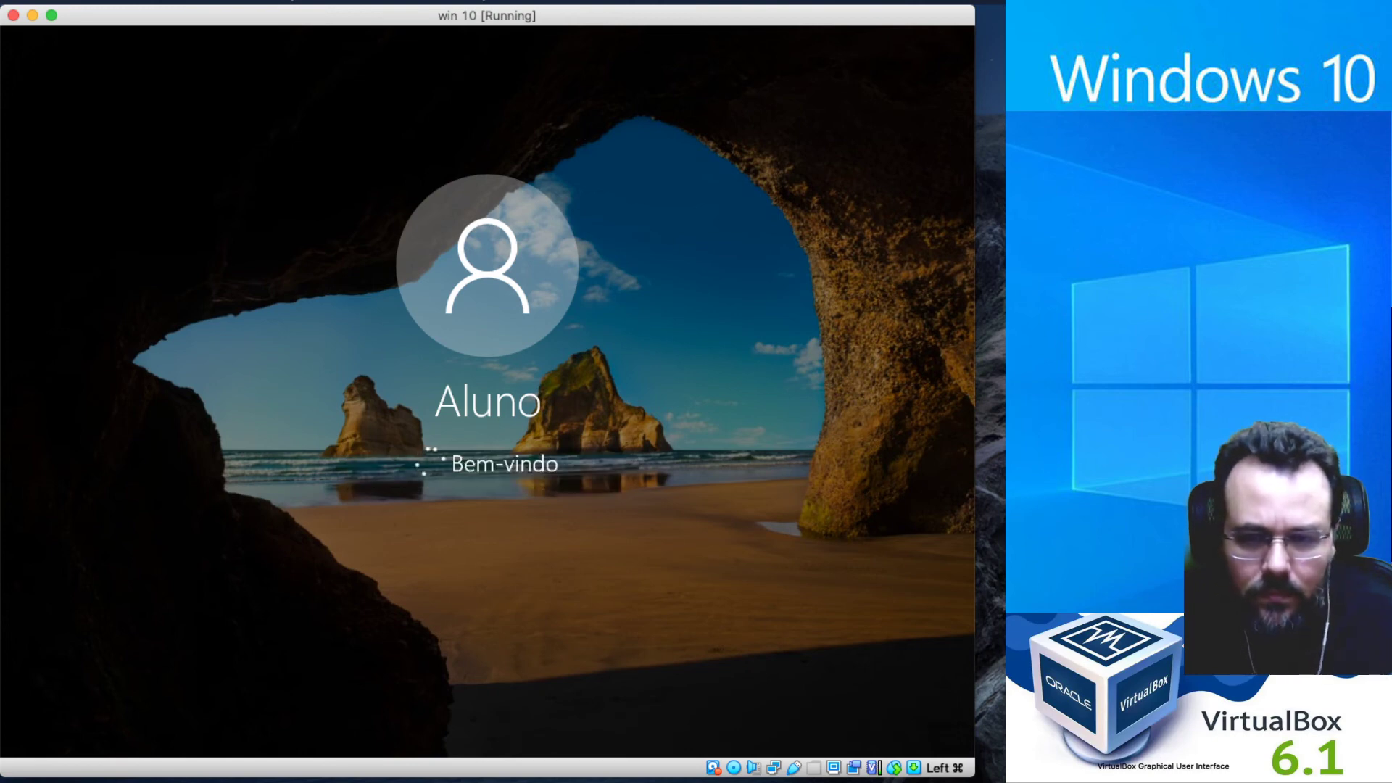
{"action": "left_click_drag", "start_coordinate": [976, 471], "coordinate": [1002, 470]}
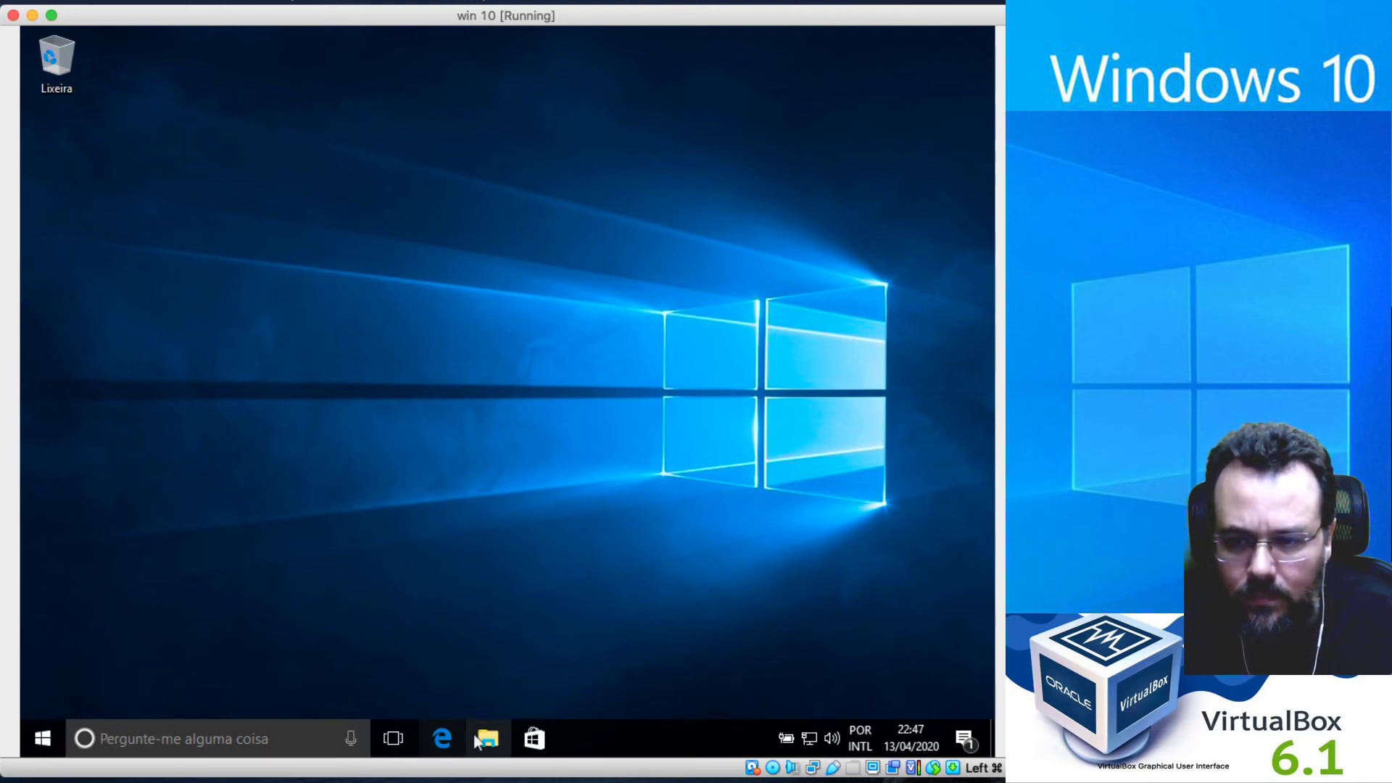
Open Este Computador's properties and move and enlarge the Sistema window to show all details.
{"action": "left_click", "coordinate": [491, 738]}
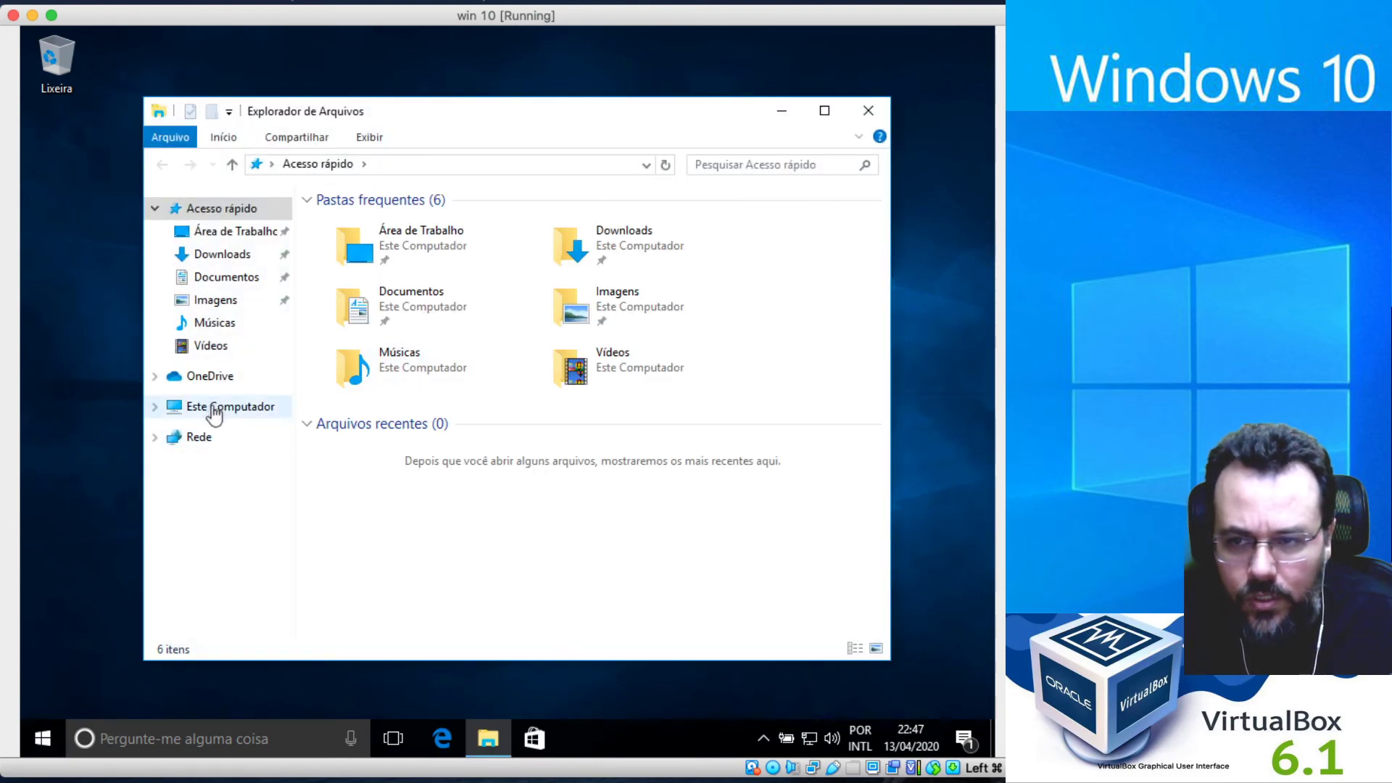
{"action": "right_click", "coordinate": [211, 406]}
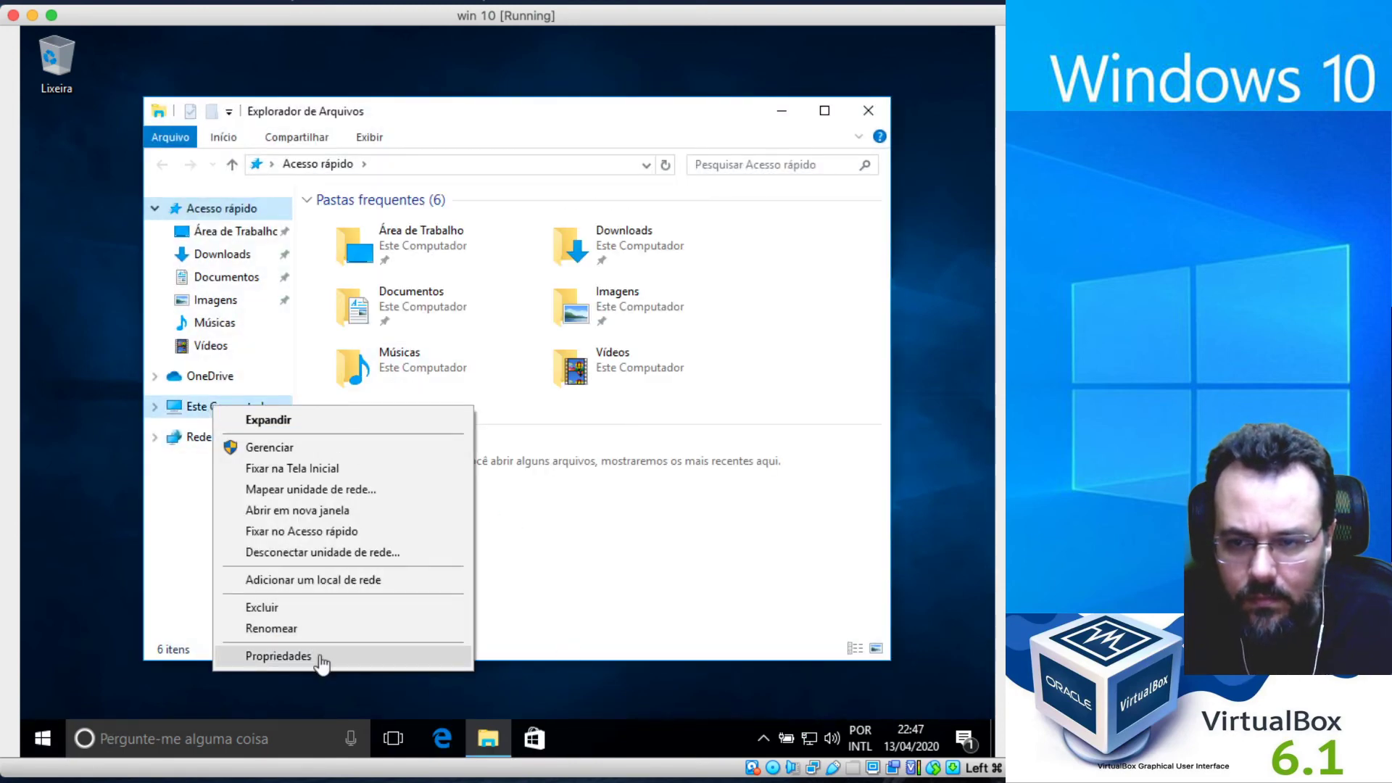
{"action": "left_click", "coordinate": [321, 657]}
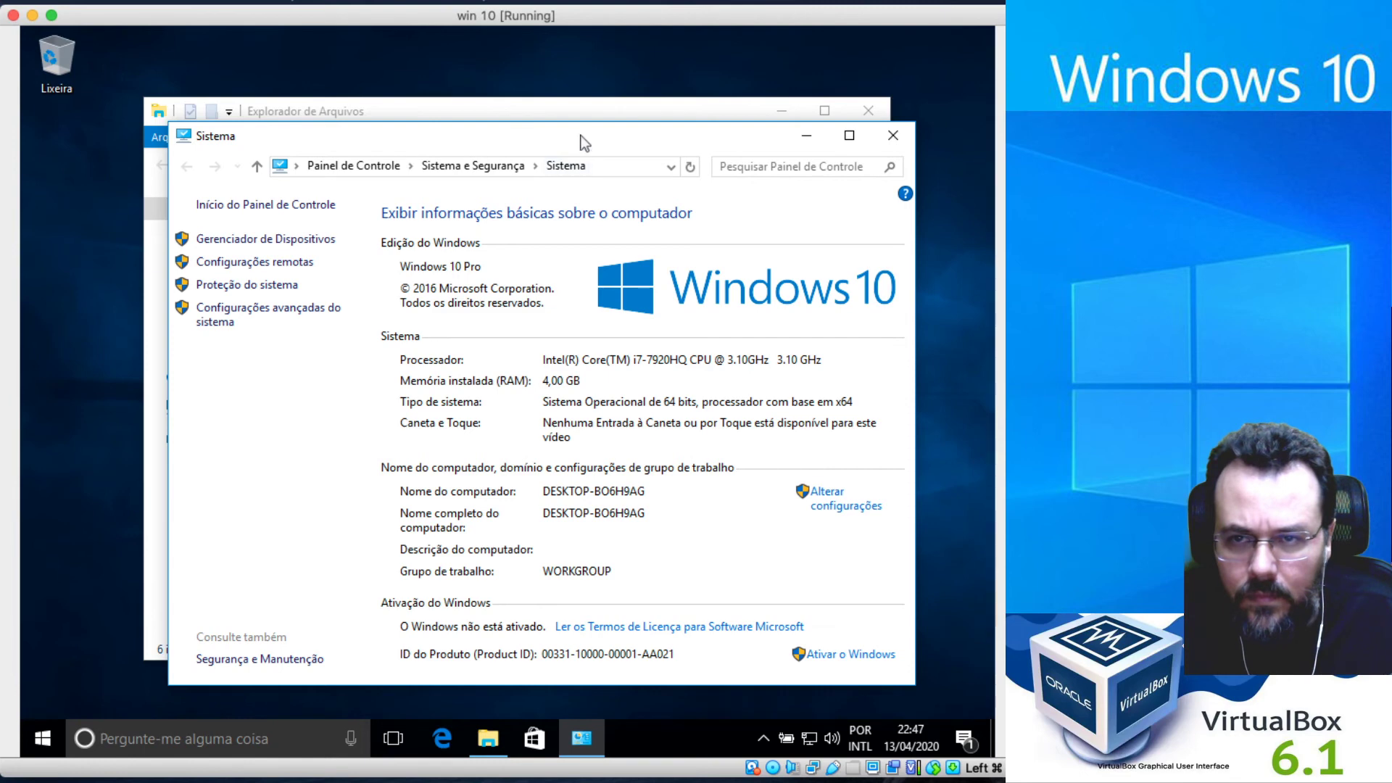
{"action": "left_click_drag", "start_coordinate": [580, 137], "coordinate": [513, 115]}
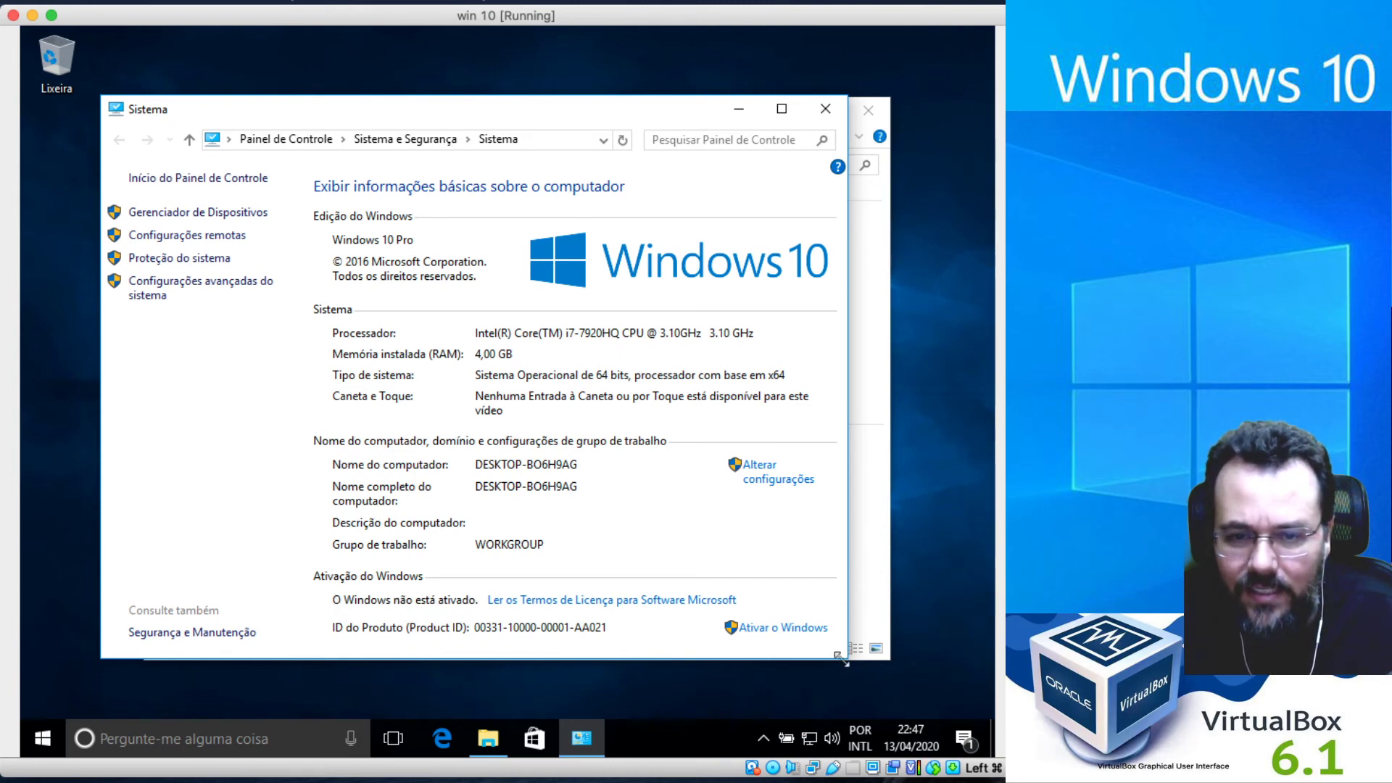
{"action": "left_click_drag", "start_coordinate": [840, 661], "coordinate": [883, 699]}
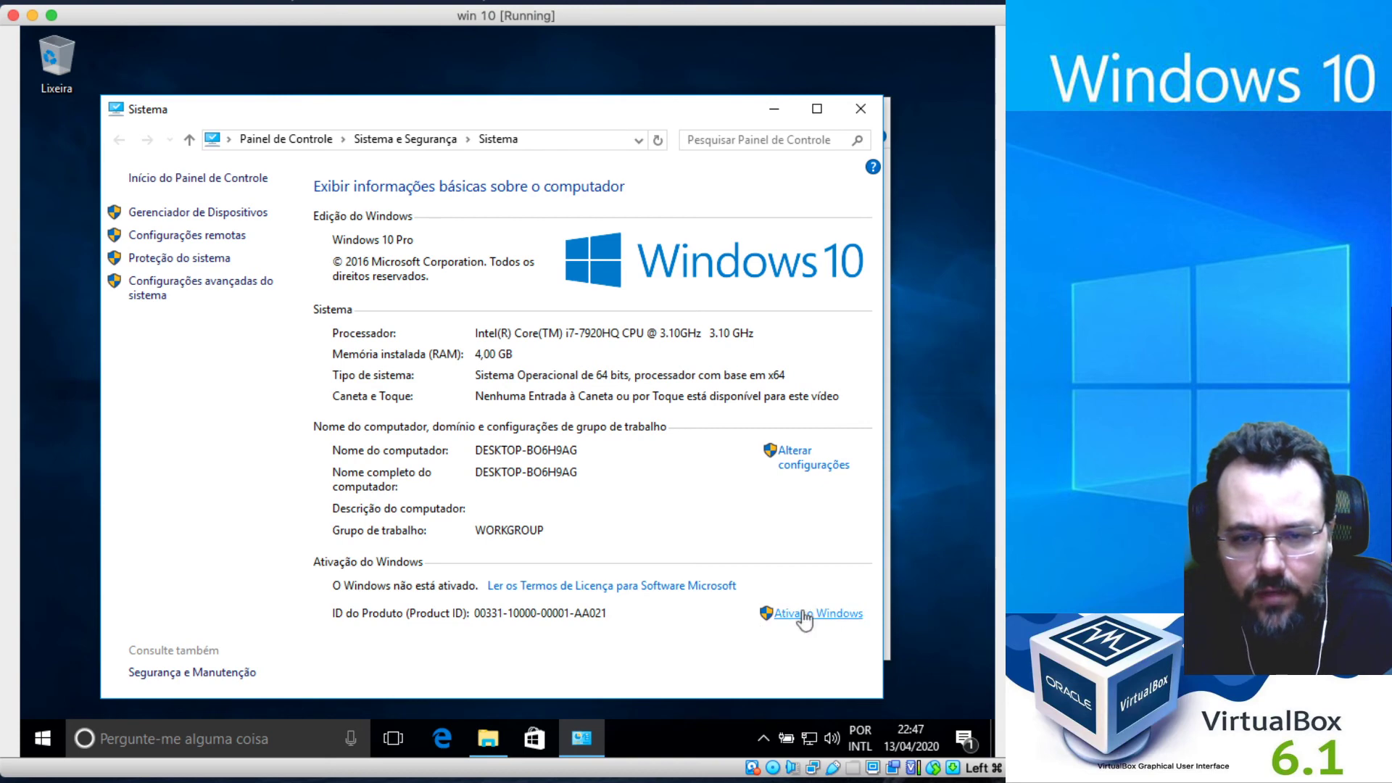
Open the activation settings, maximize them, and start changing the product key.
{"action": "left_click", "coordinate": [803, 613]}
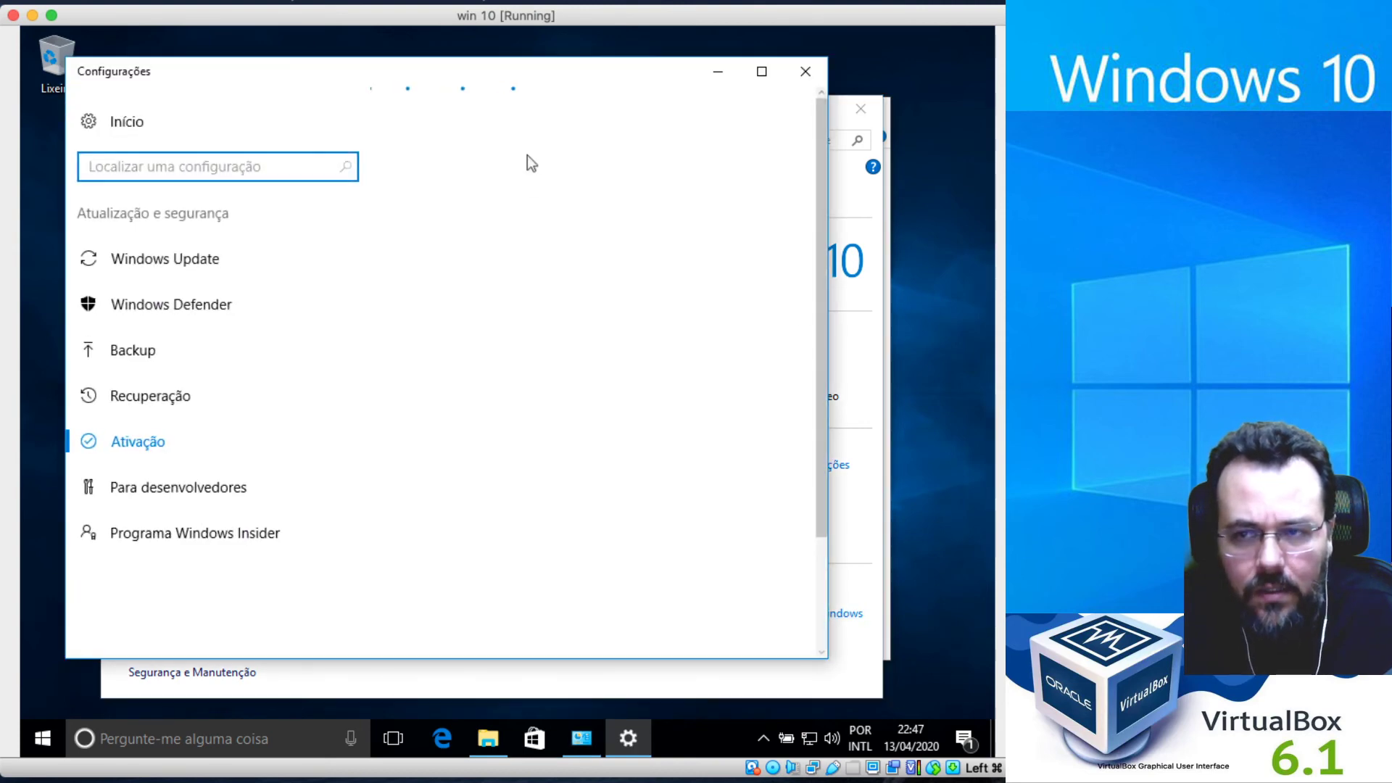
{"action": "left_click_drag", "start_coordinate": [536, 71], "coordinate": [616, 86]}
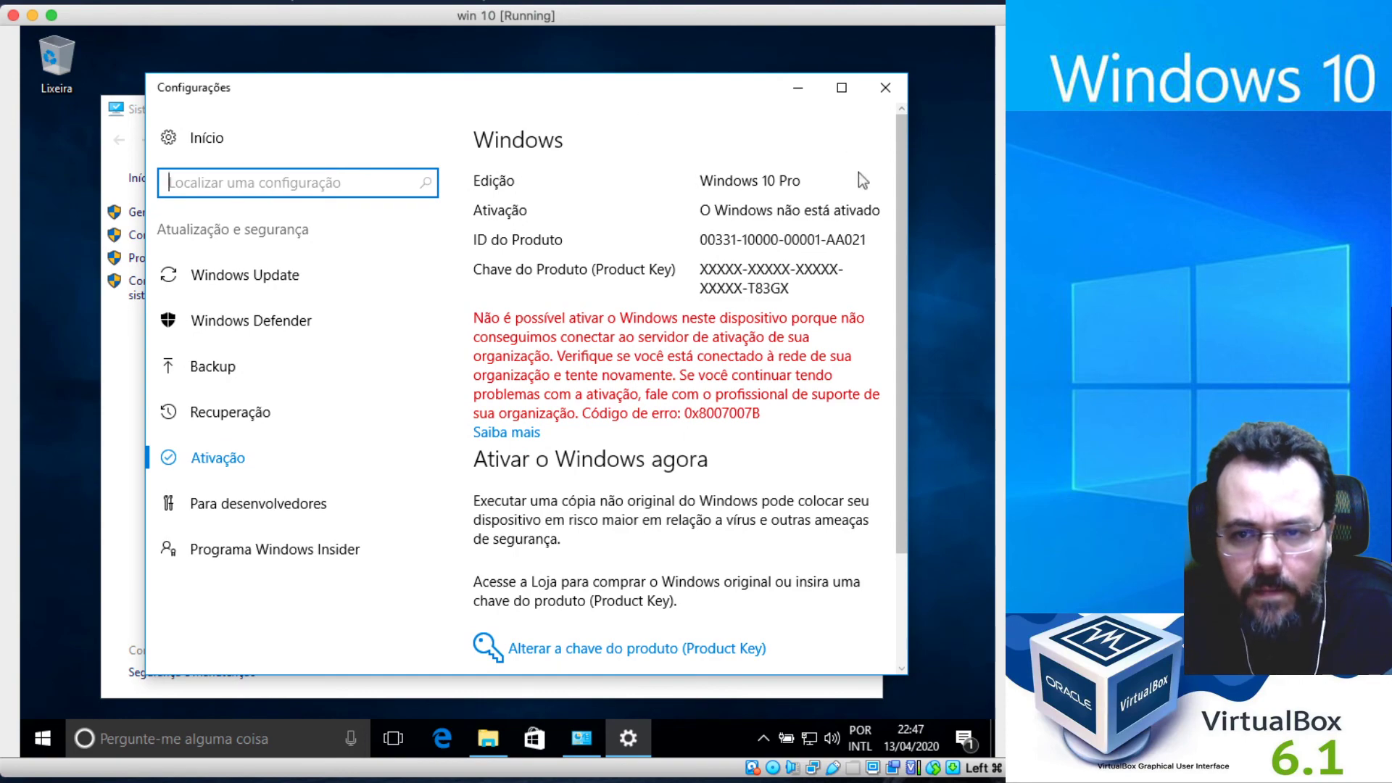
{"action": "left_click", "coordinate": [841, 88]}
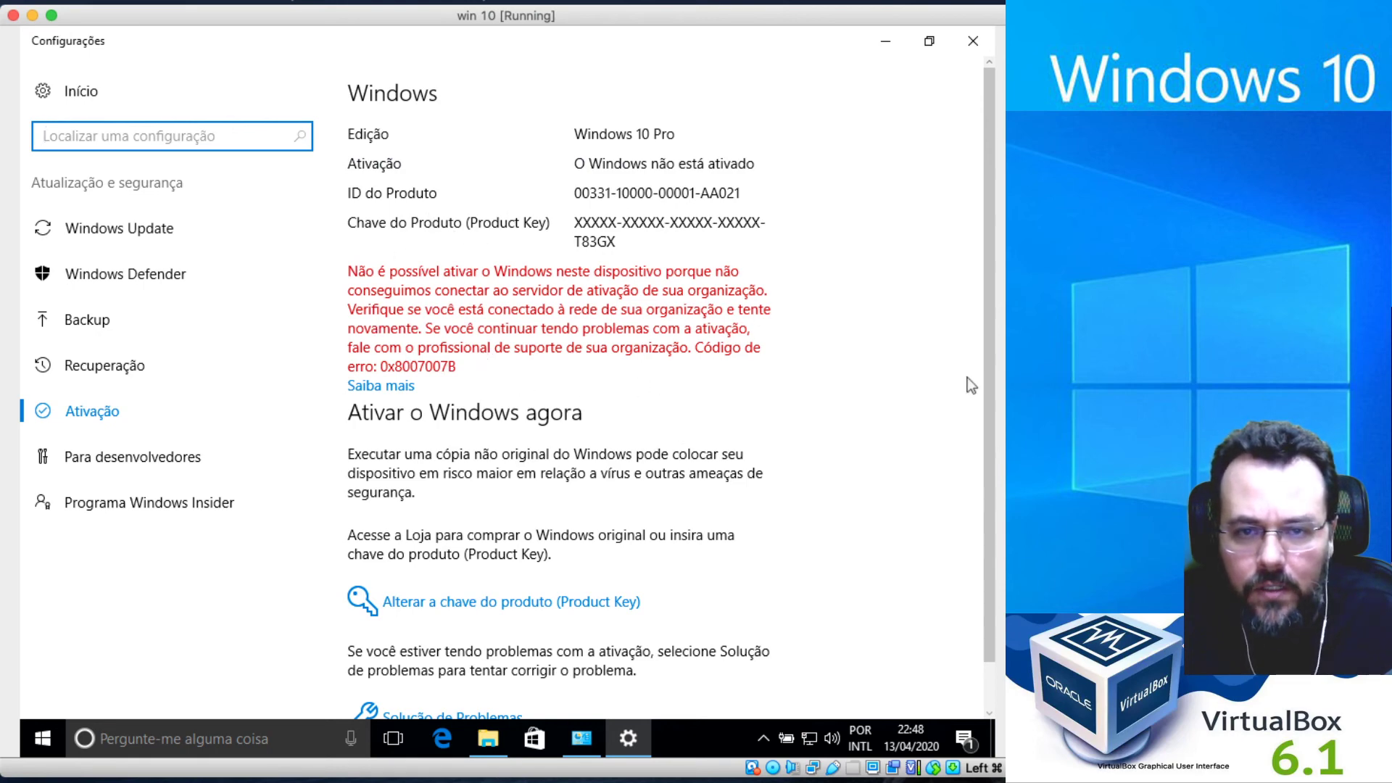
{"action": "scroll", "coordinate": [989, 338], "scroll_direction": "down", "scroll_amount": 2}
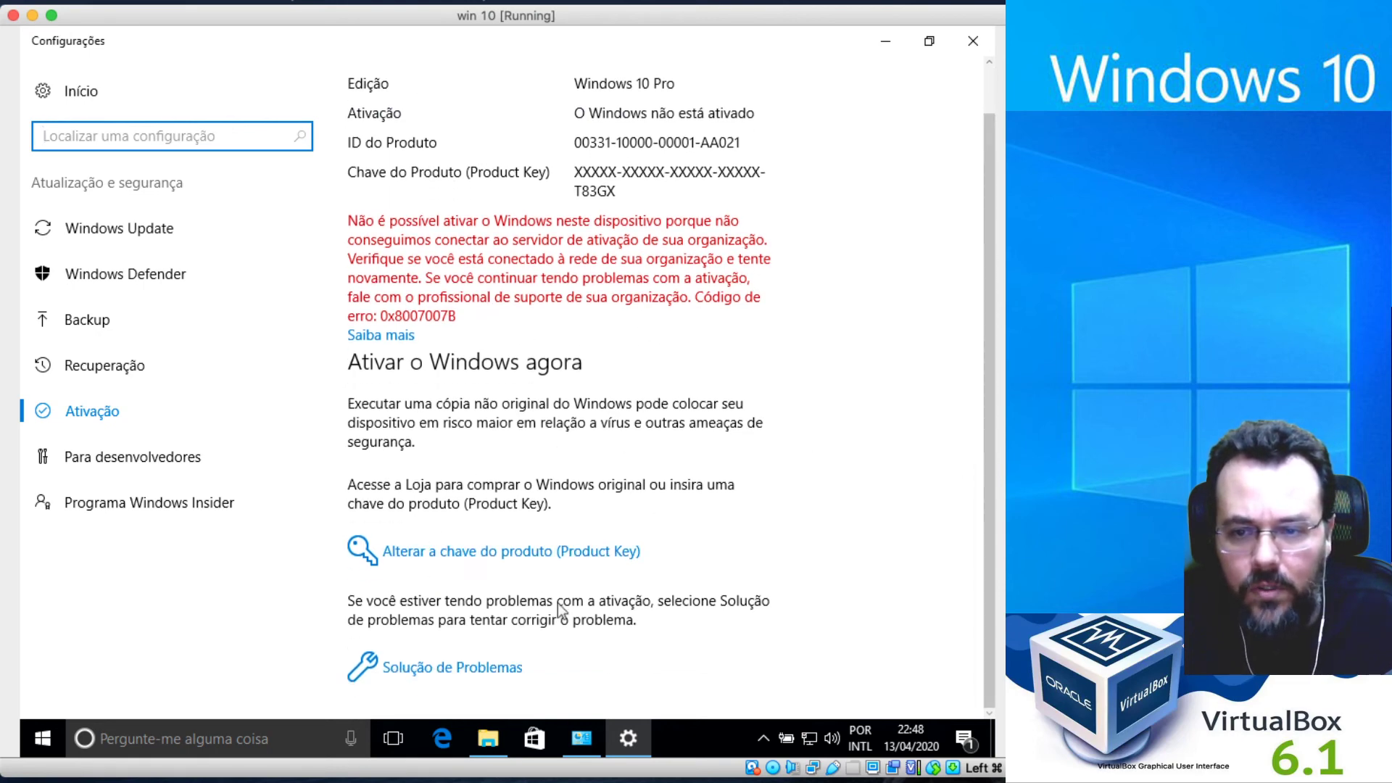
{"action": "left_click", "coordinate": [599, 556]}
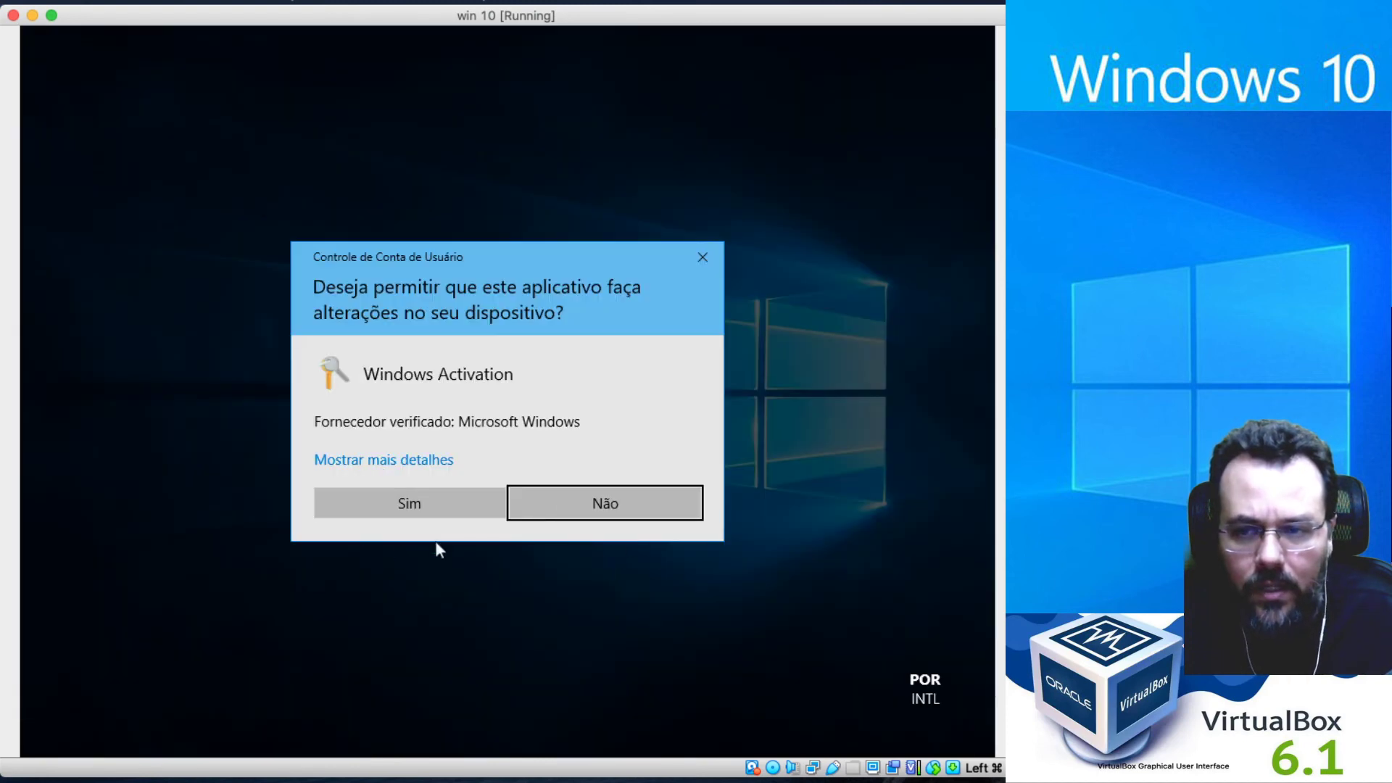
Approve the UAC prompt, submit the new product key, and dismiss the Windows-activated confirmation.
{"action": "left_click", "coordinate": [437, 504]}
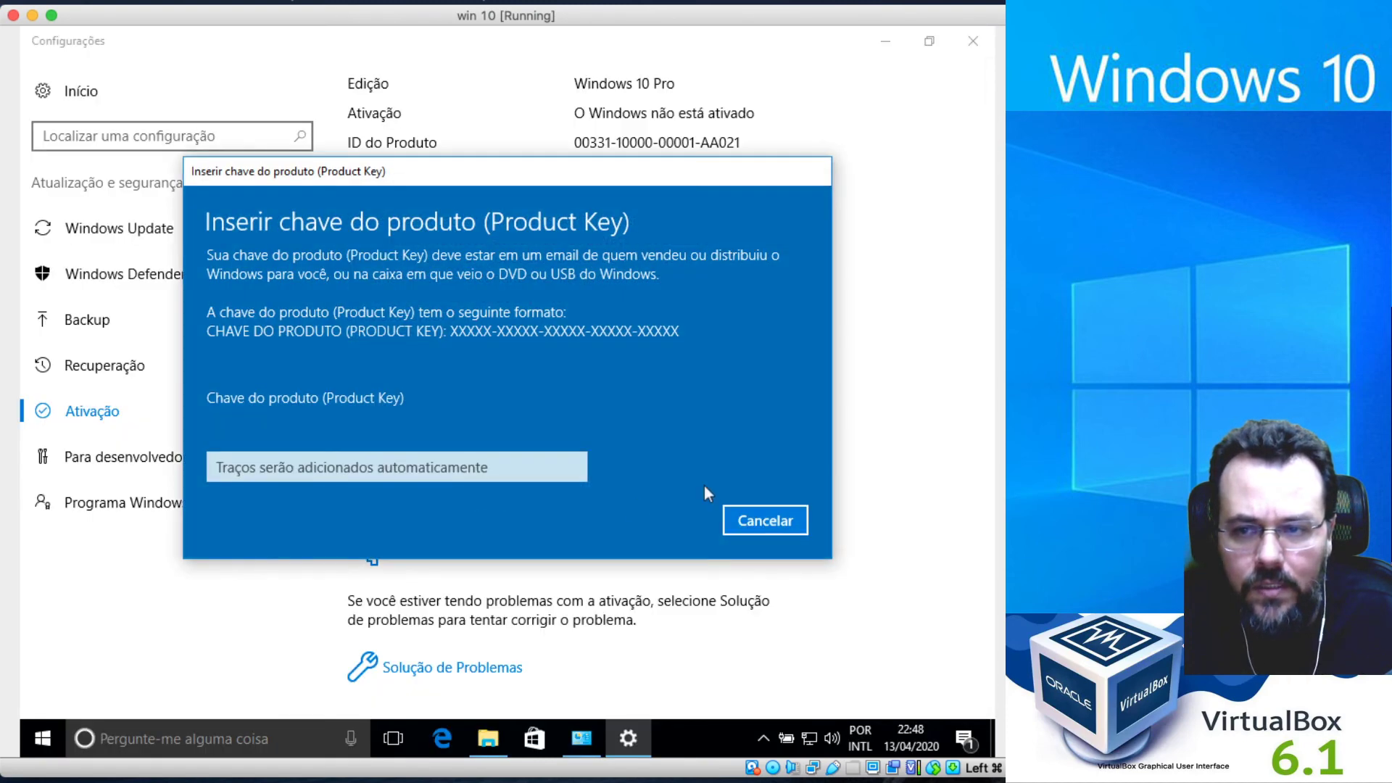
{"action": "mouse_move", "coordinate": [488, 738]}
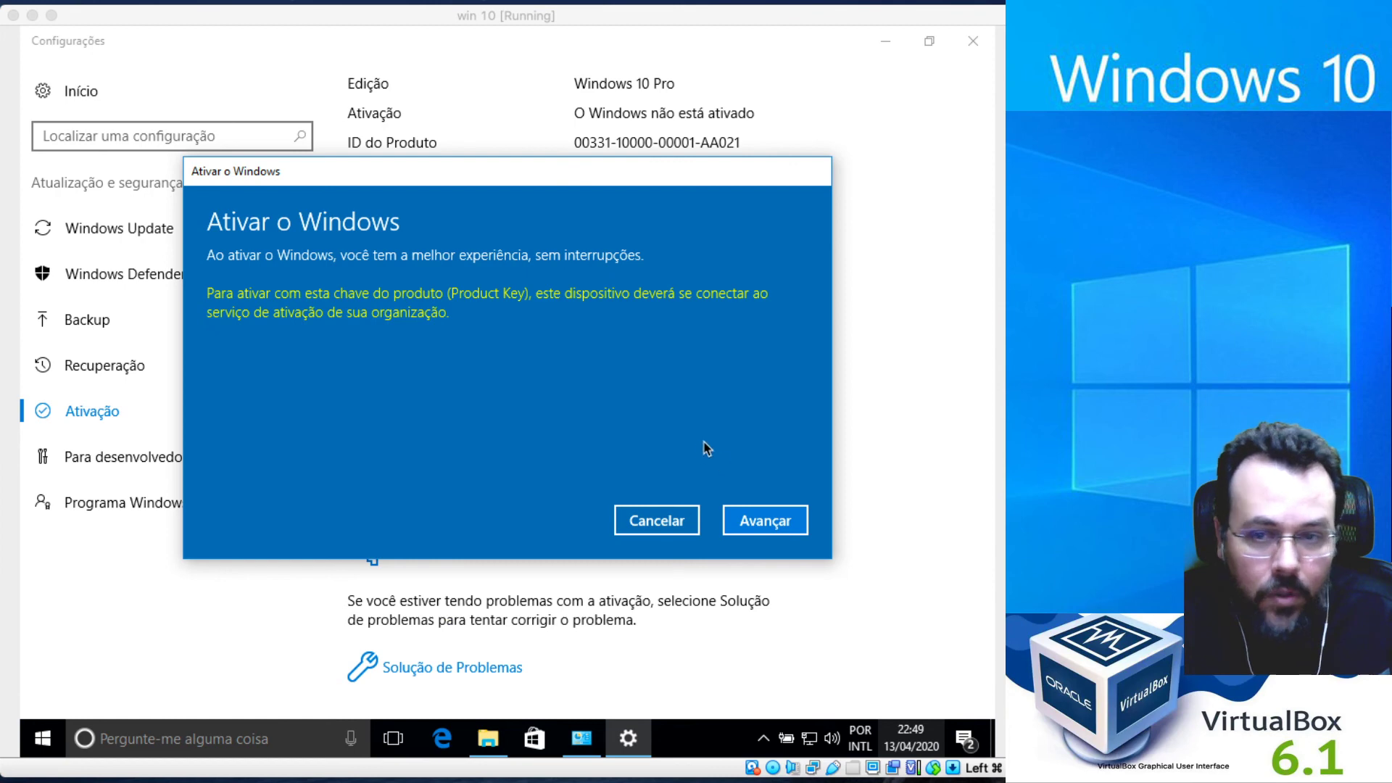
{"action": "left_click", "coordinate": [769, 528]}
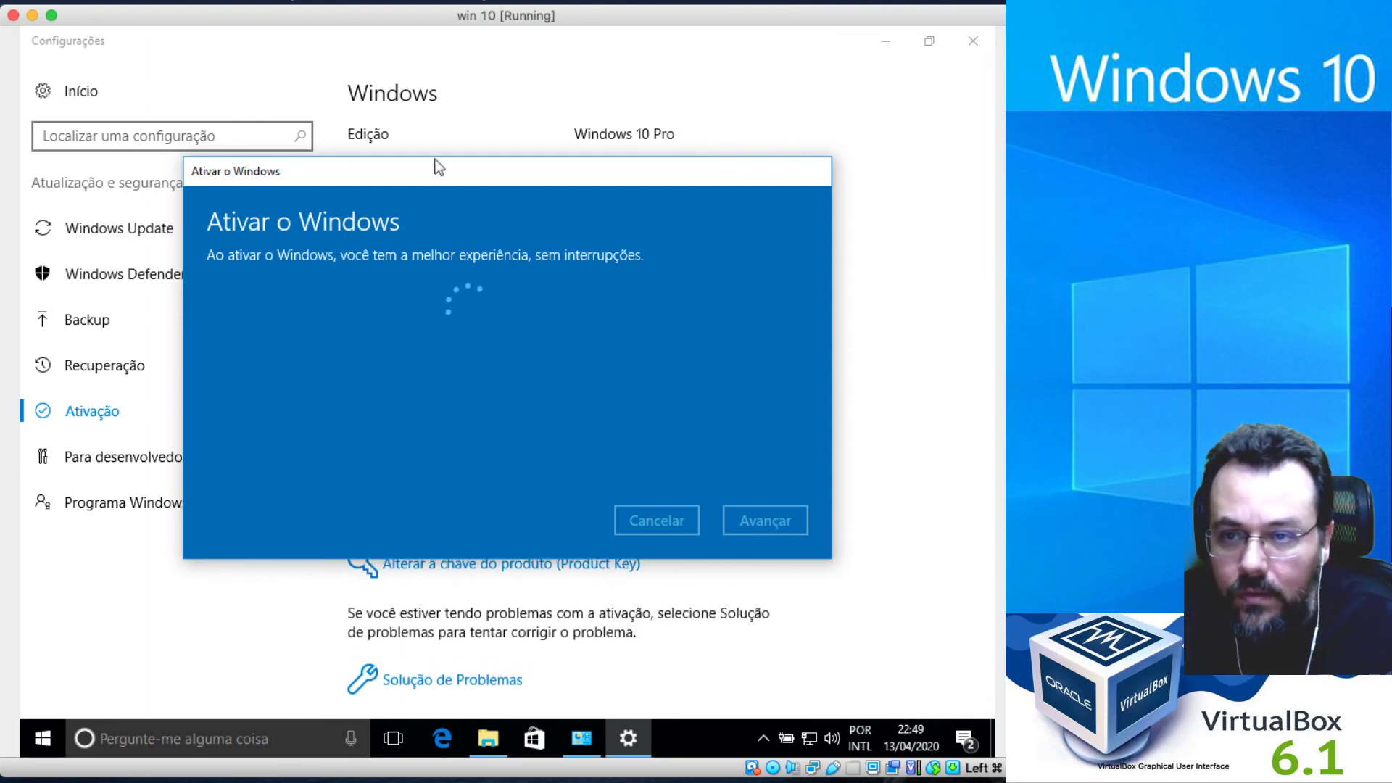
{"action": "left_click_drag", "start_coordinate": [484, 172], "coordinate": [467, 60]}
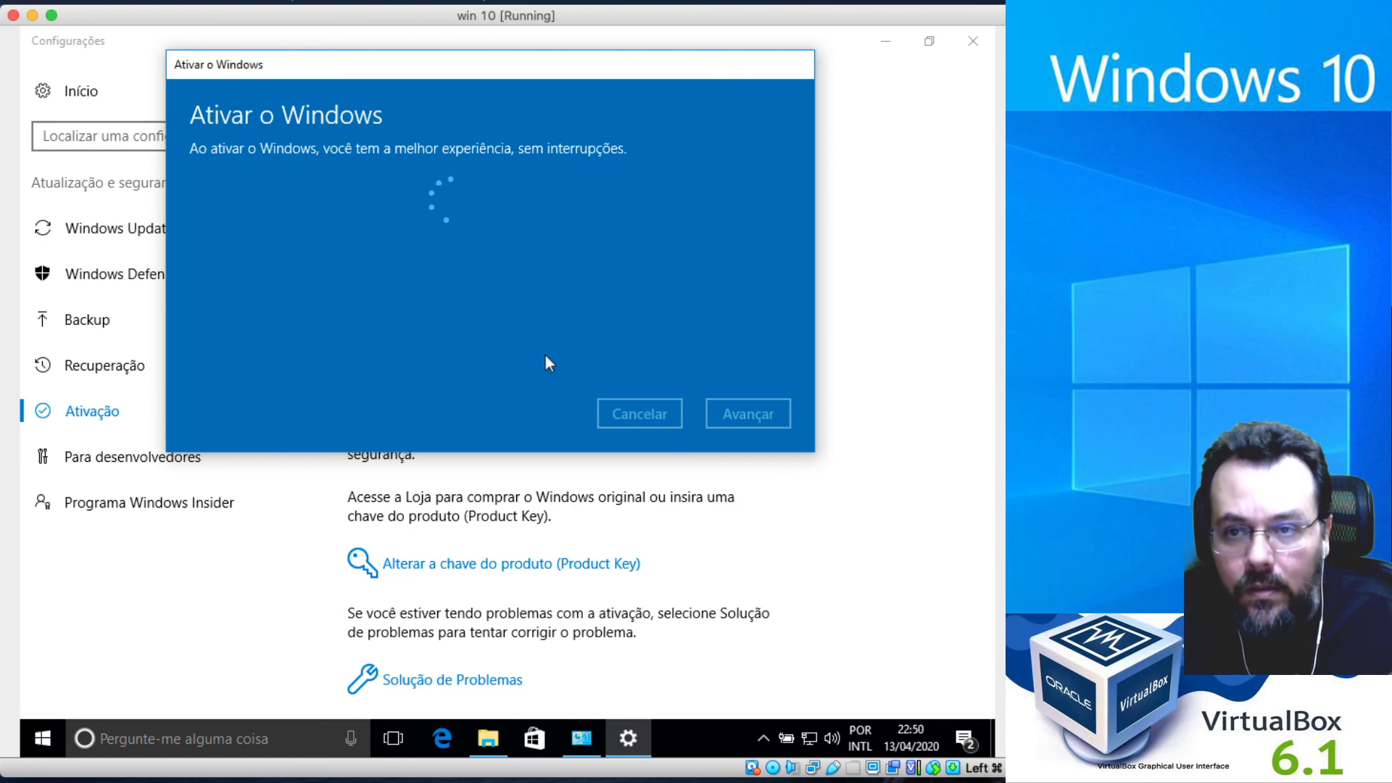
{"action": "mouse_move", "coordinate": [628, 738]}
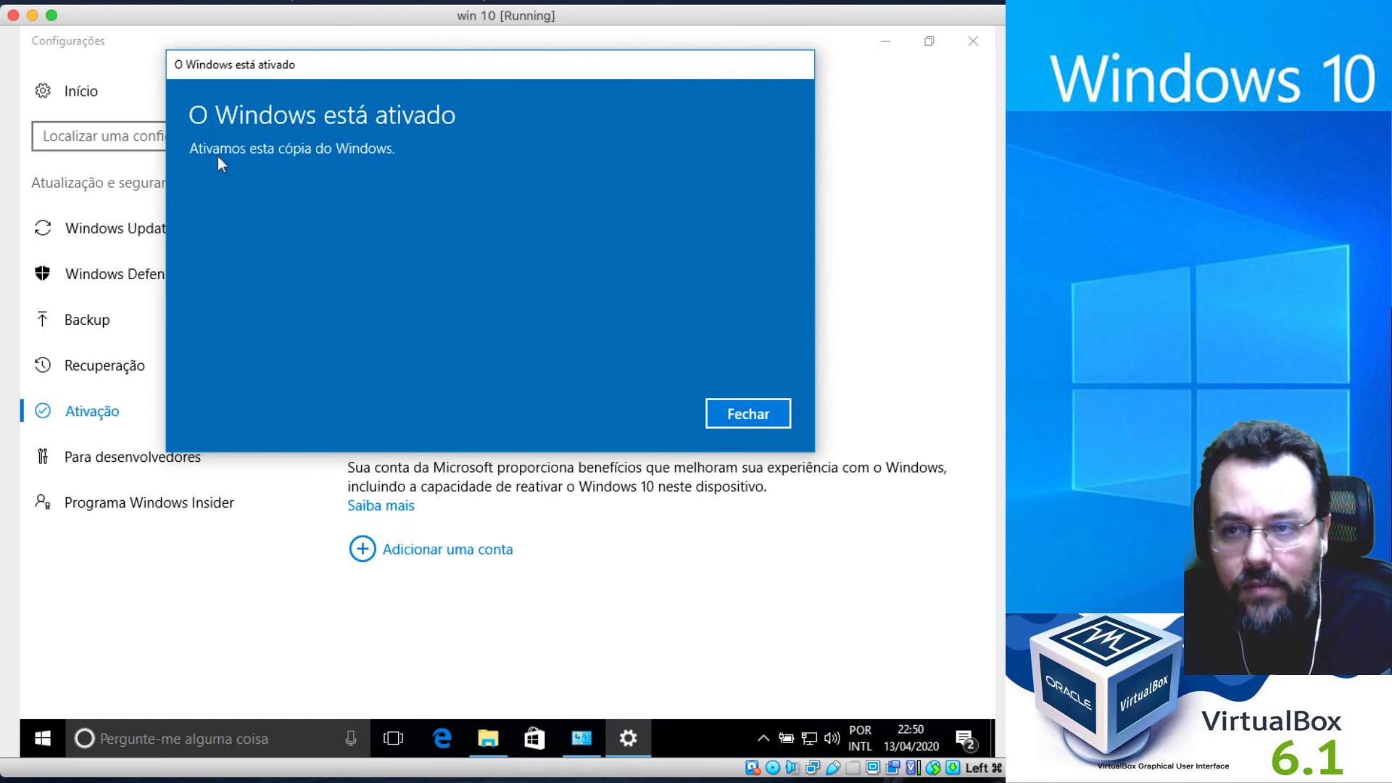
{"action": "left_click", "coordinate": [749, 414]}
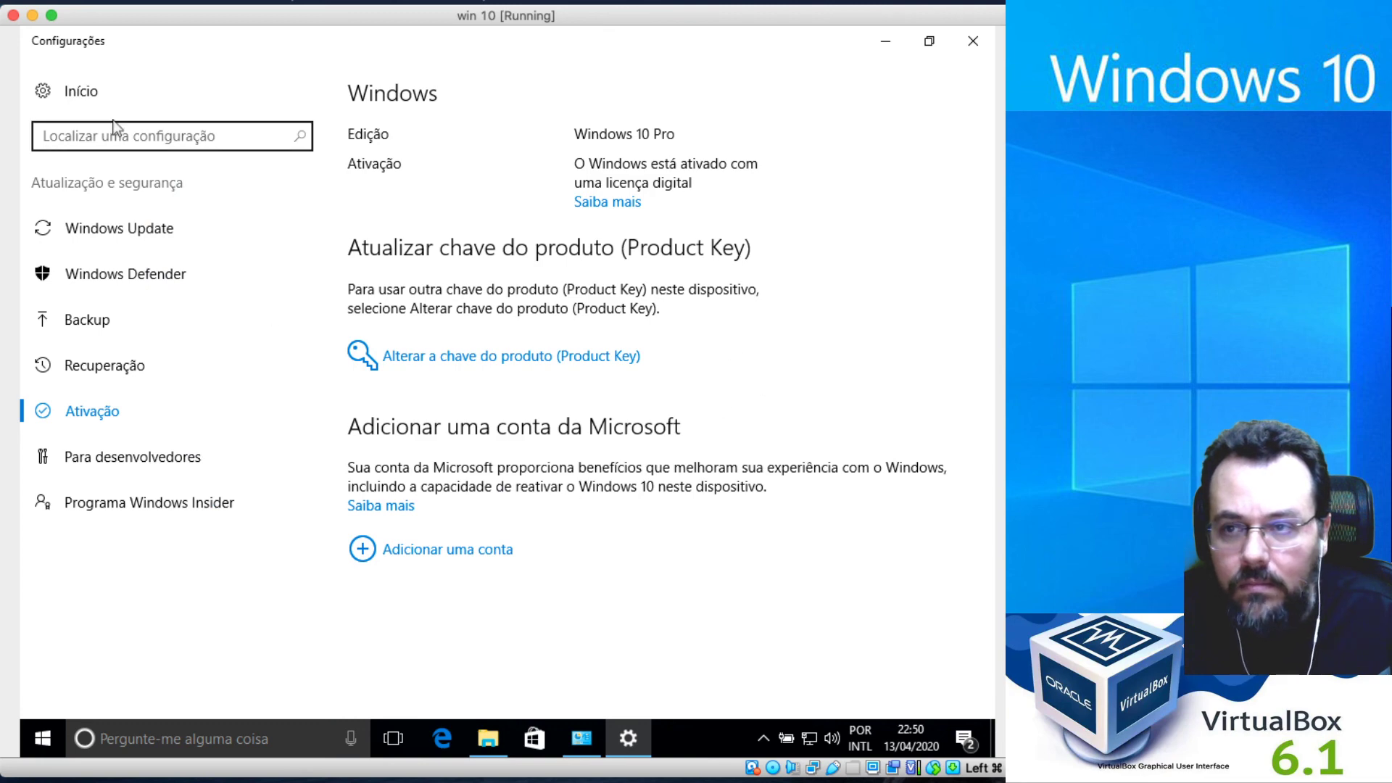
Close Settings and the outdated Sistema window, then reopen Este Computador's Propriedades to confirm activation.
{"action": "left_click", "coordinate": [70, 98]}
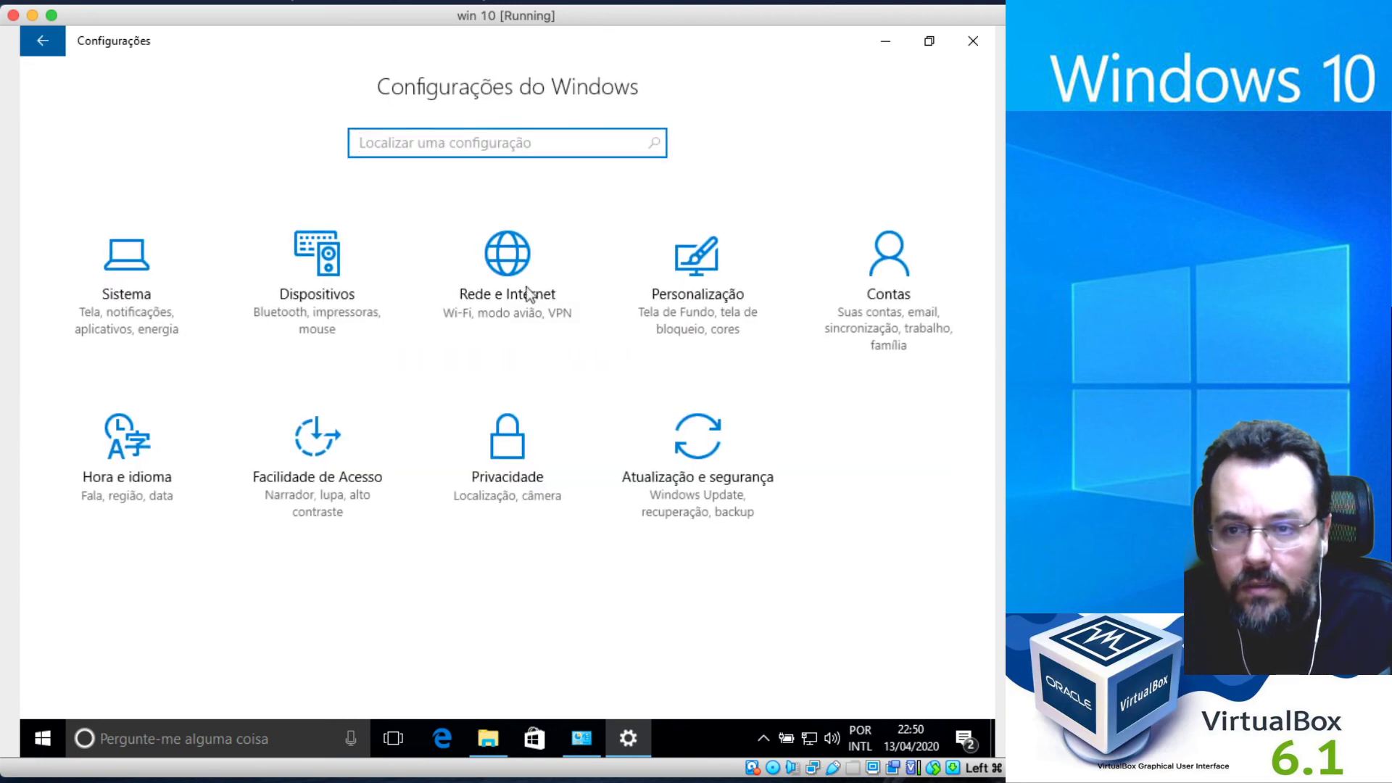
{"action": "left_click", "coordinate": [980, 50]}
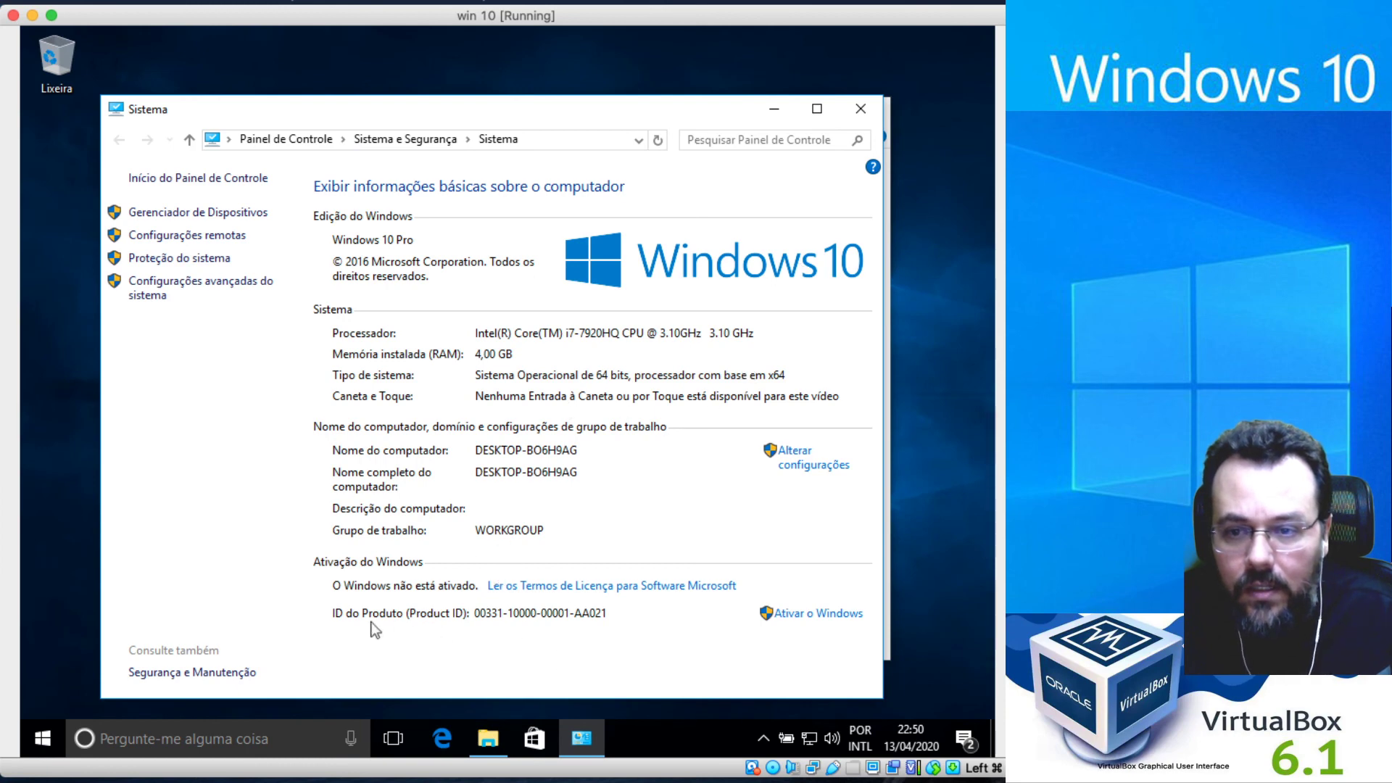
{"action": "left_click", "coordinate": [660, 140]}
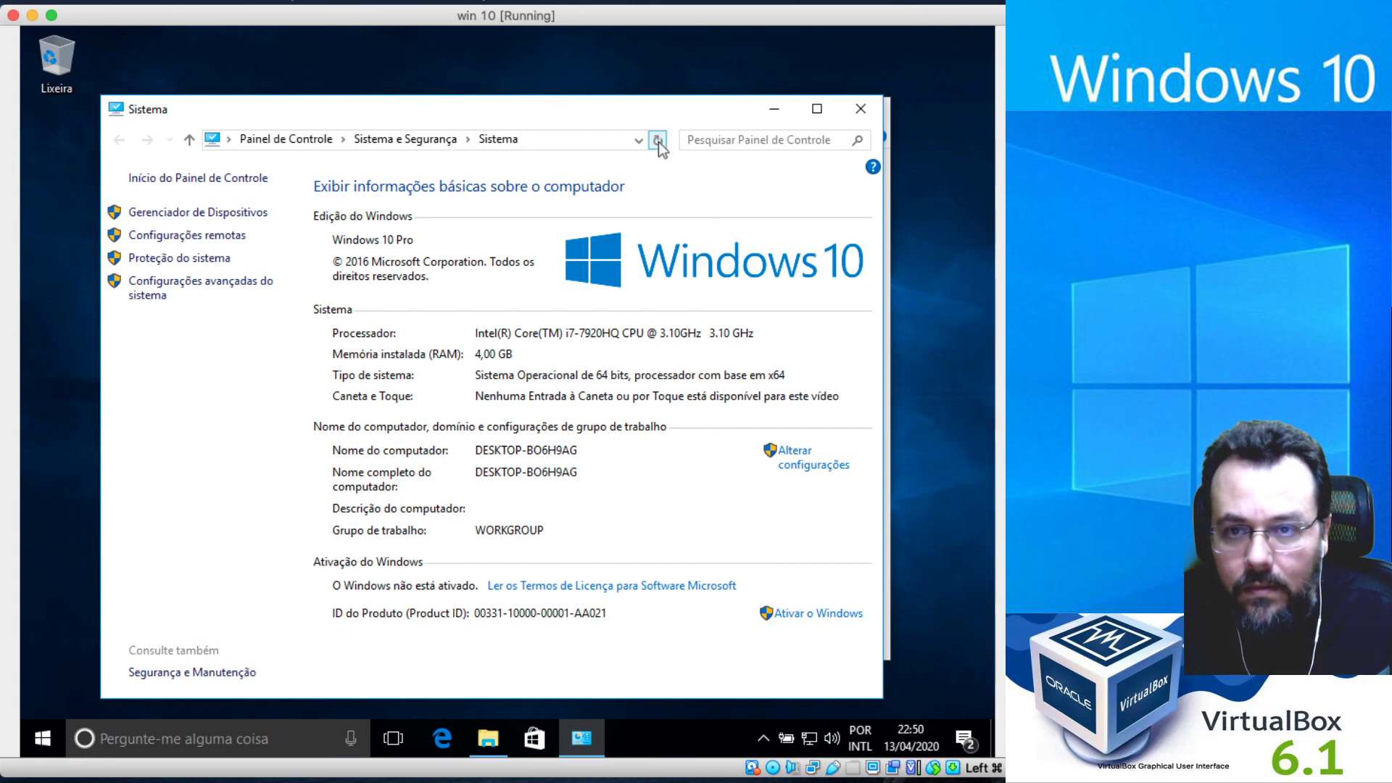
{"action": "left_click", "coordinate": [658, 141]}
{"action": "left_click", "coordinate": [861, 109]}
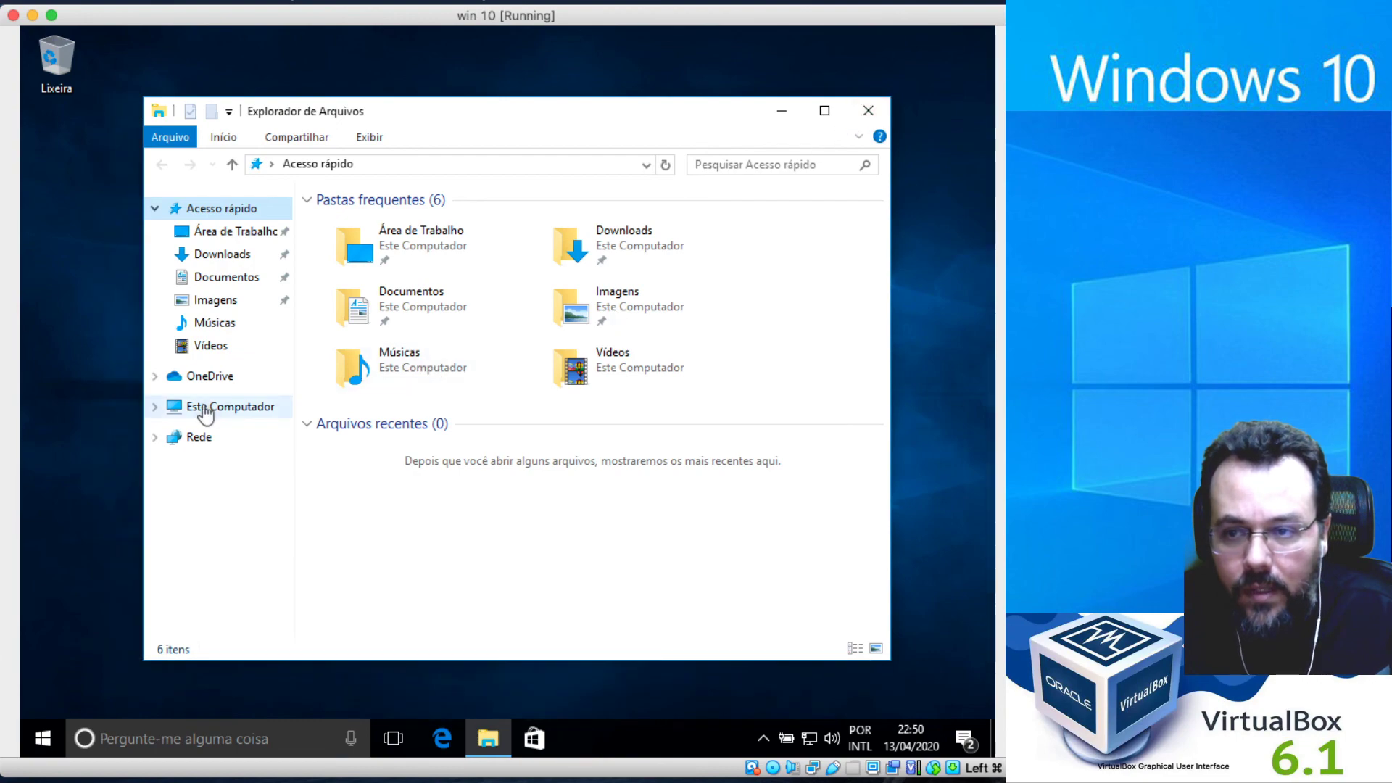
{"action": "right_click", "coordinate": [206, 412]}
{"action": "left_click", "coordinate": [303, 657]}
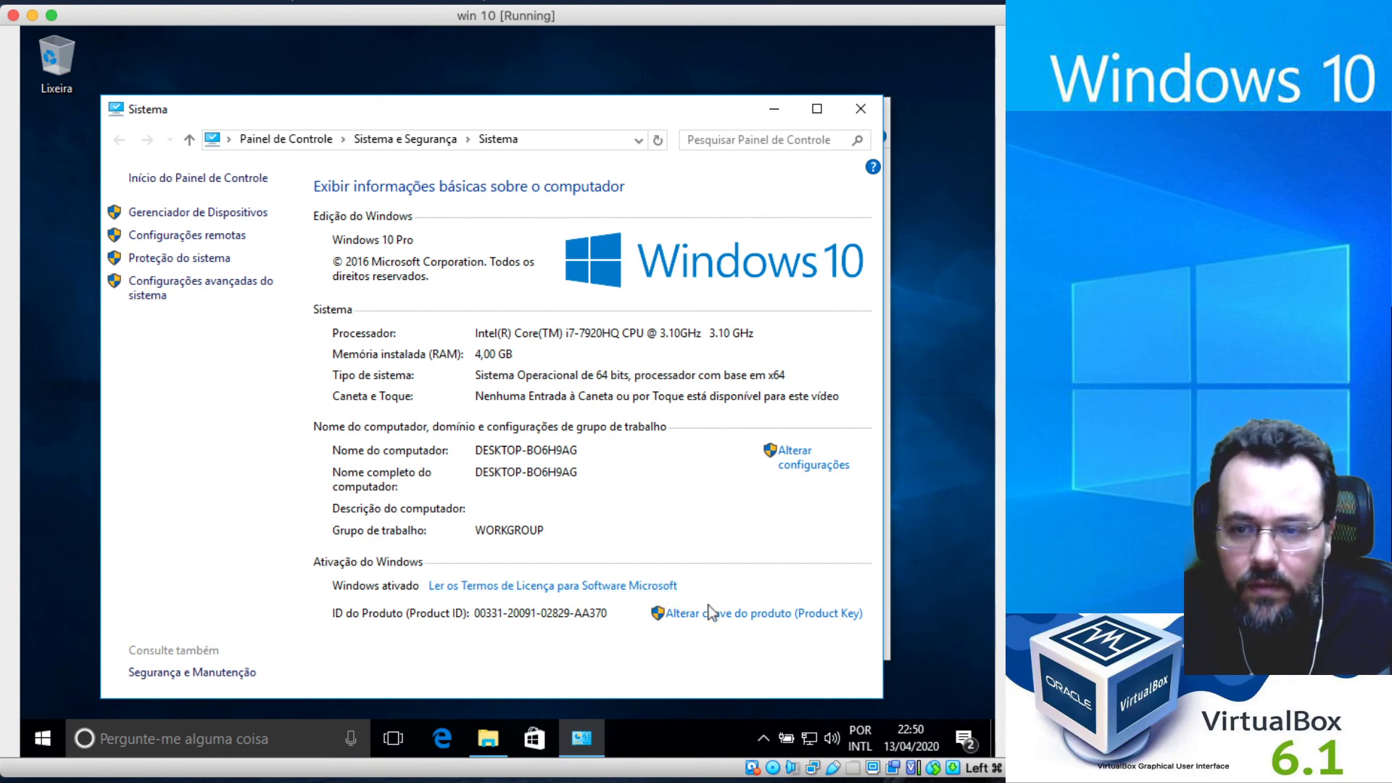
Open the Microsoft software license terms and read through the text.
{"action": "left_click", "coordinate": [569, 589]}
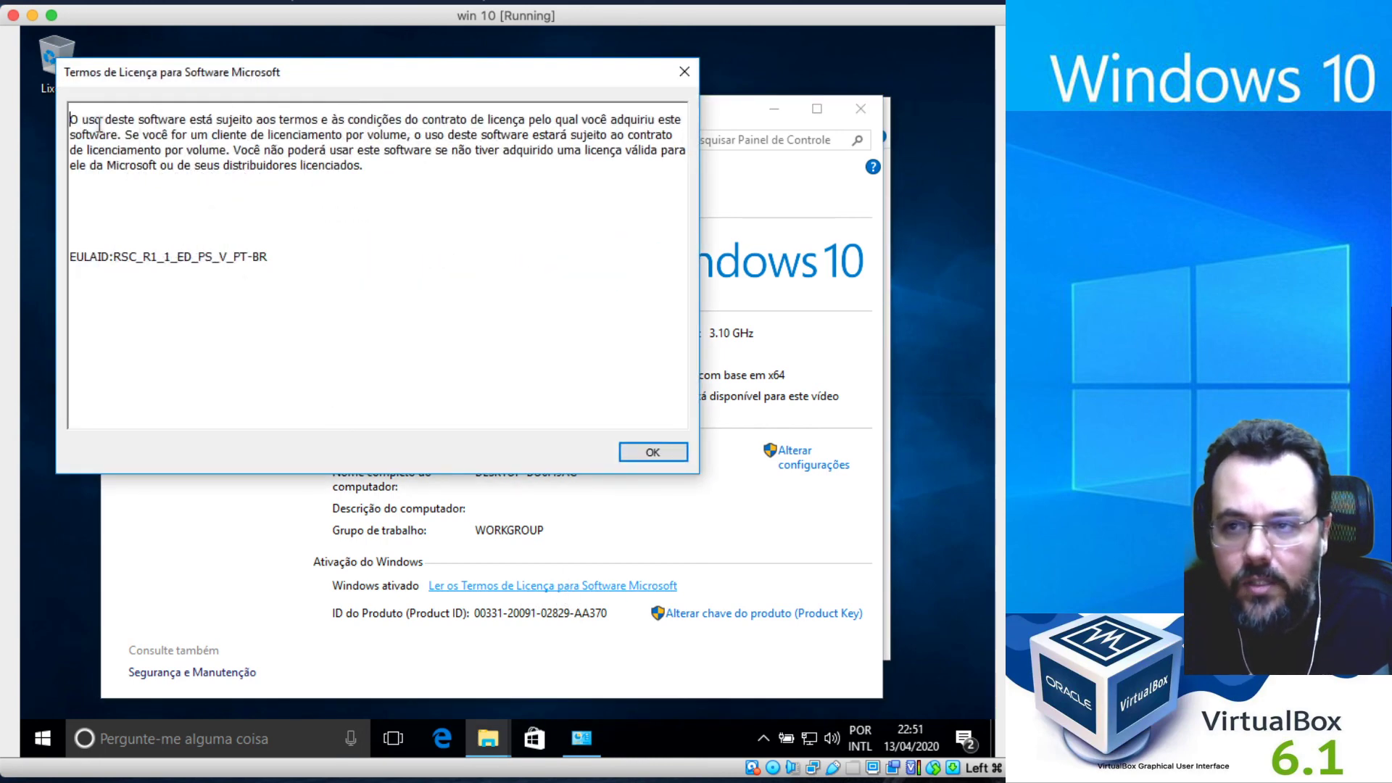
{"action": "left_click_drag", "start_coordinate": [78, 117], "coordinate": [435, 127]}
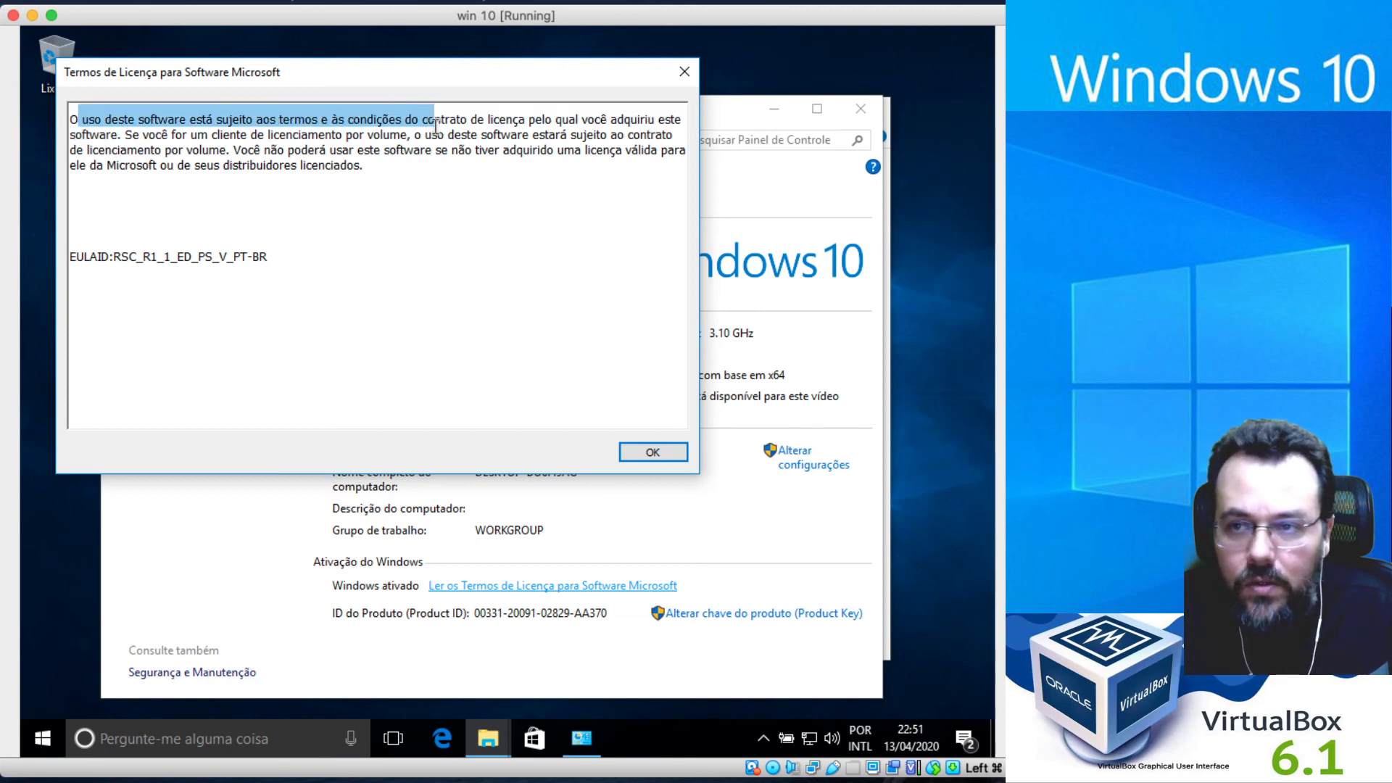
{"action": "left_click", "coordinate": [190, 133]}
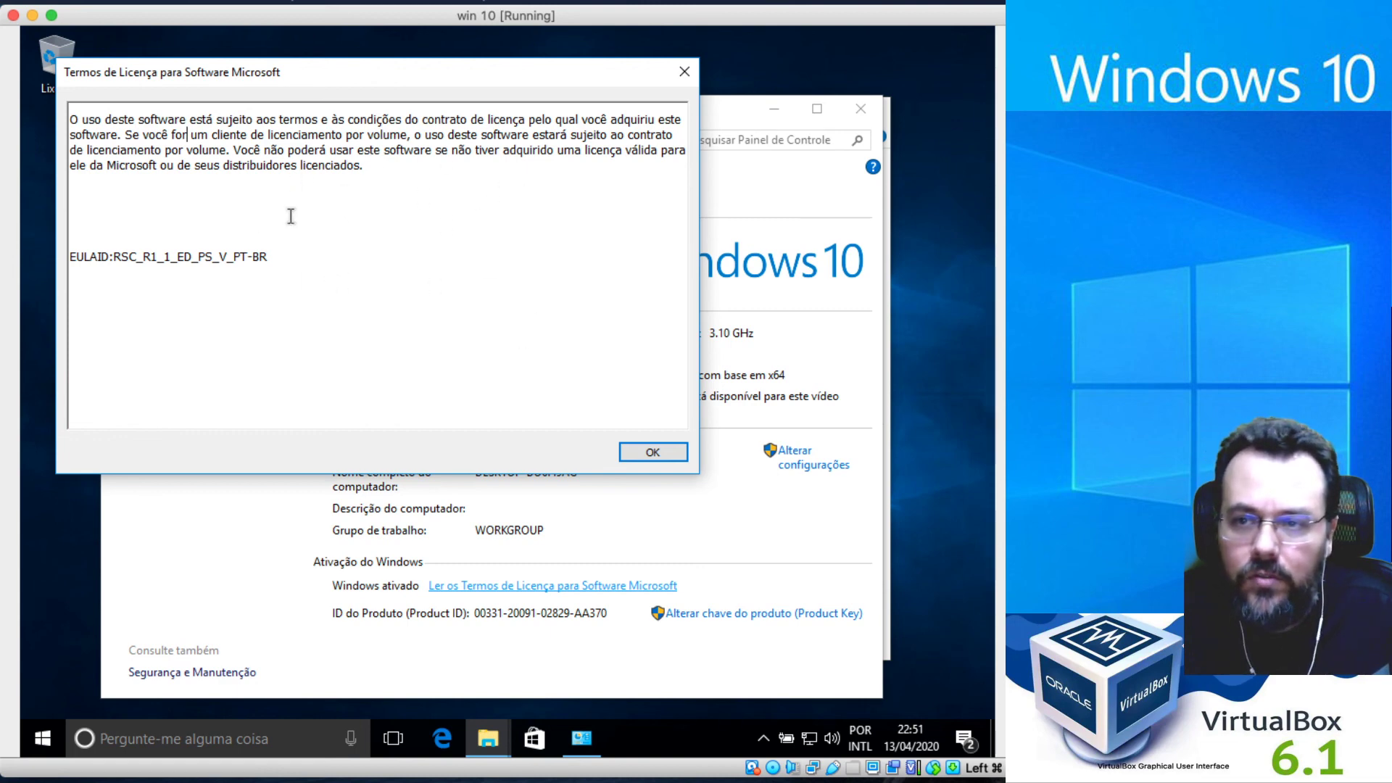
{"action": "left_click_drag", "start_coordinate": [276, 166], "coordinate": [371, 165]}
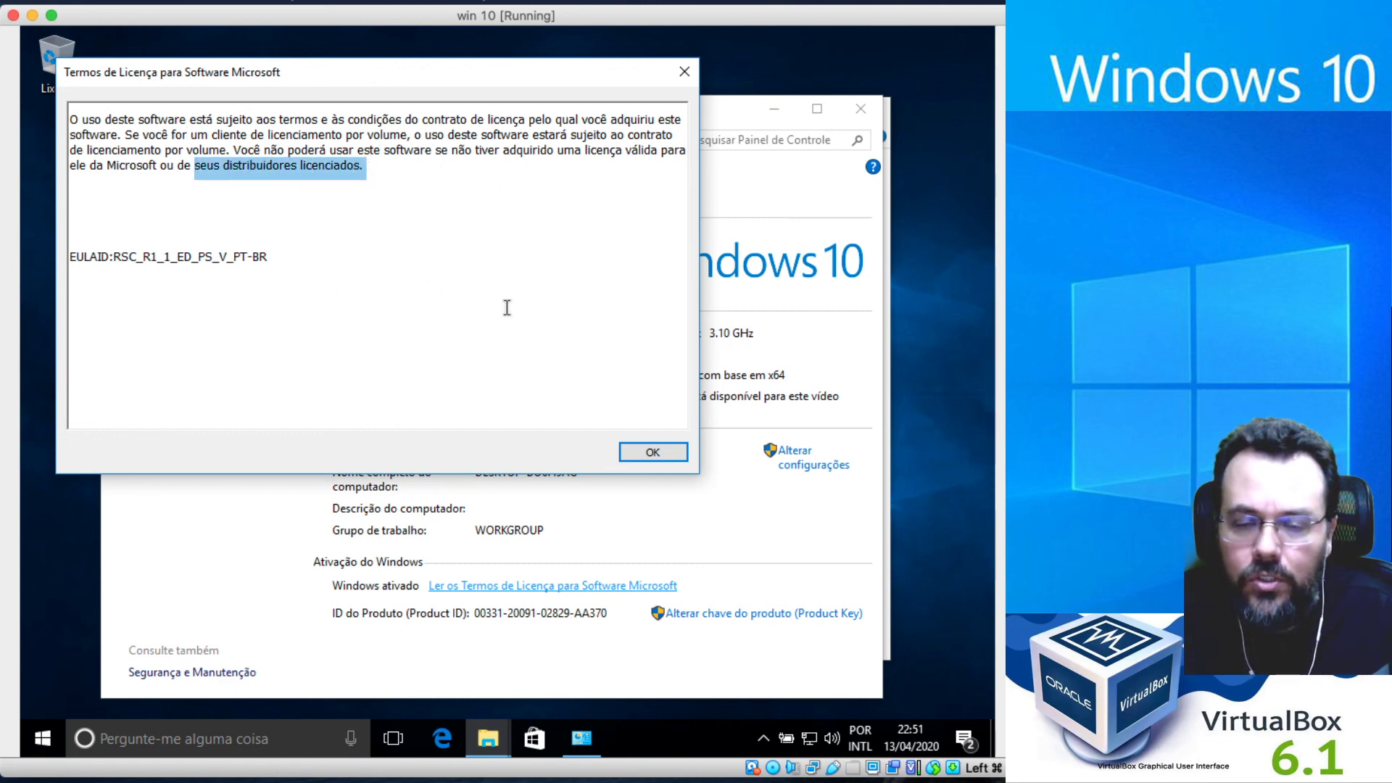
Close the license terms, the Sistema window and File Explorer to leave a clear desktop.
{"action": "left_click", "coordinate": [651, 452]}
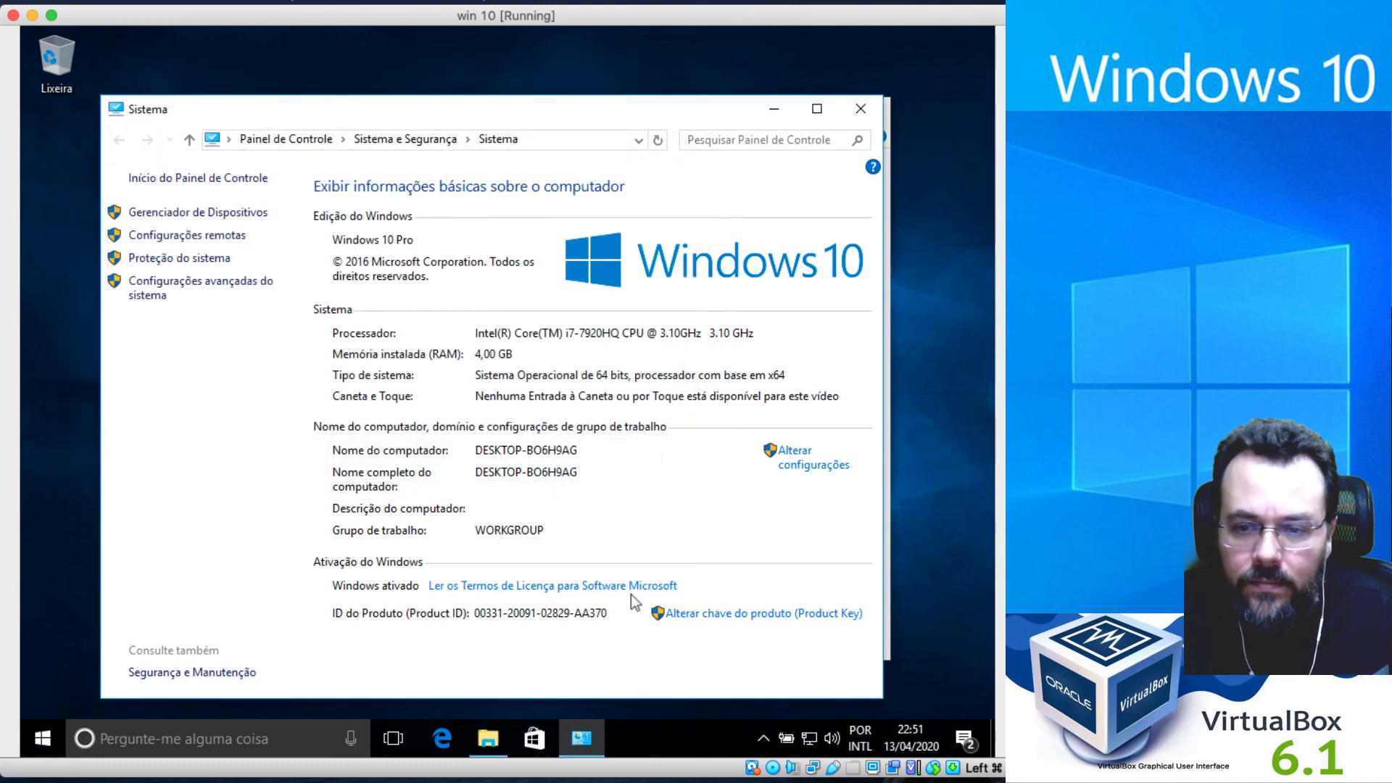
{"action": "left_click", "coordinate": [861, 109]}
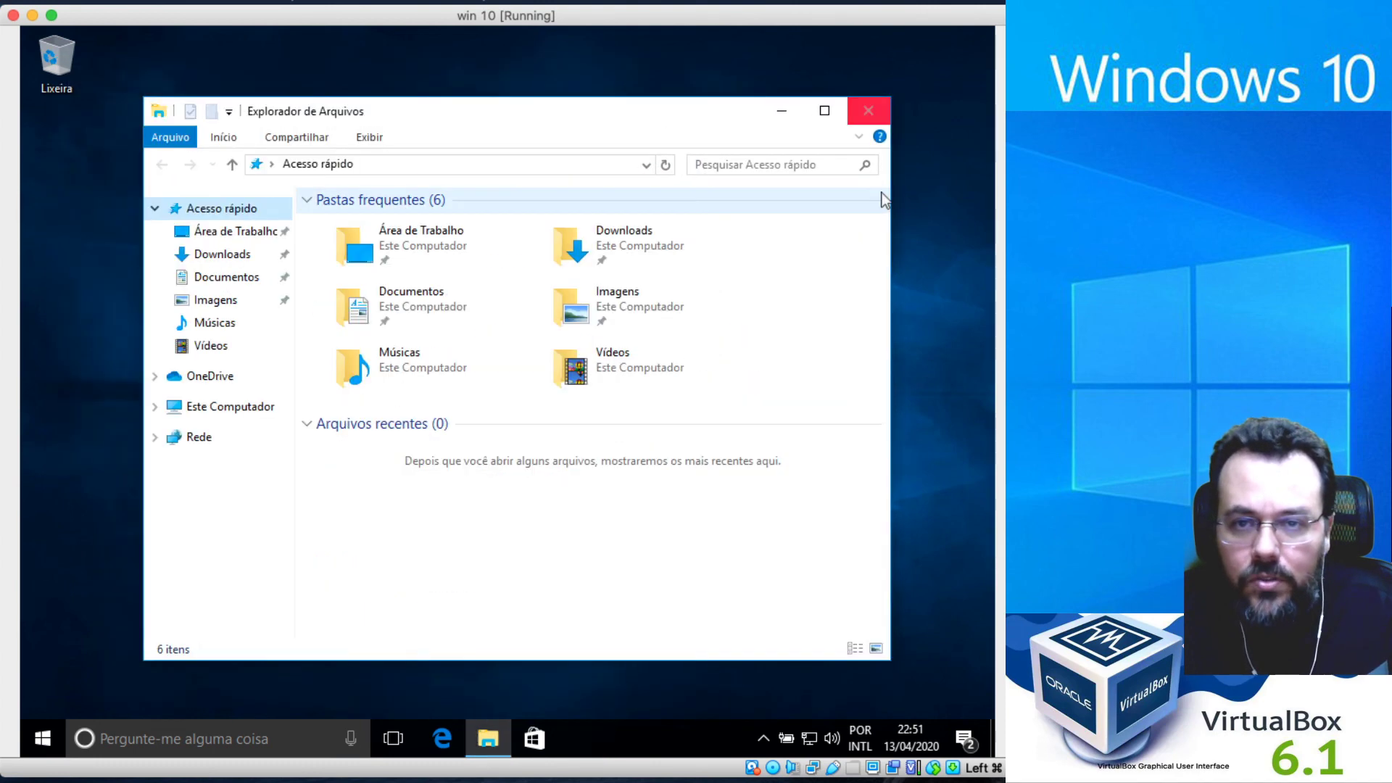
{"action": "left_click", "coordinate": [873, 111]}
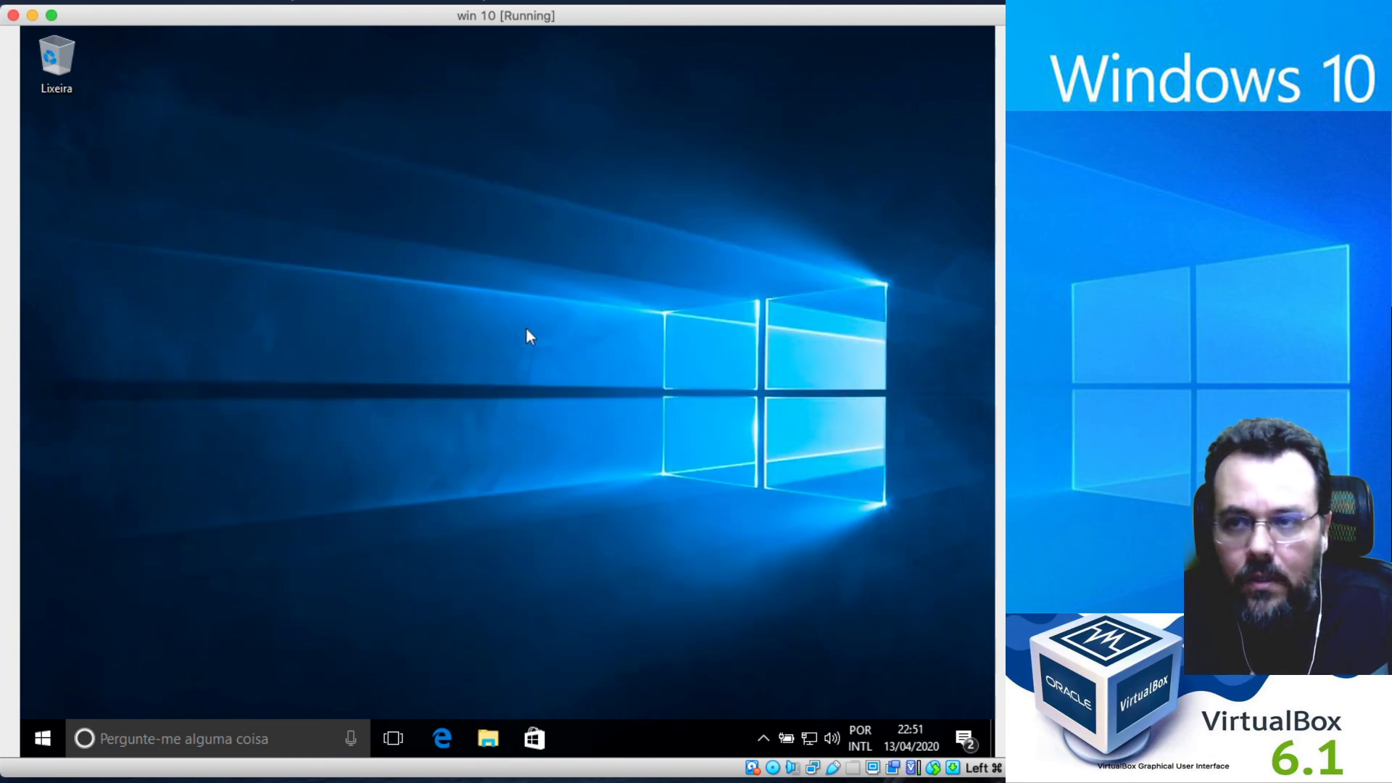